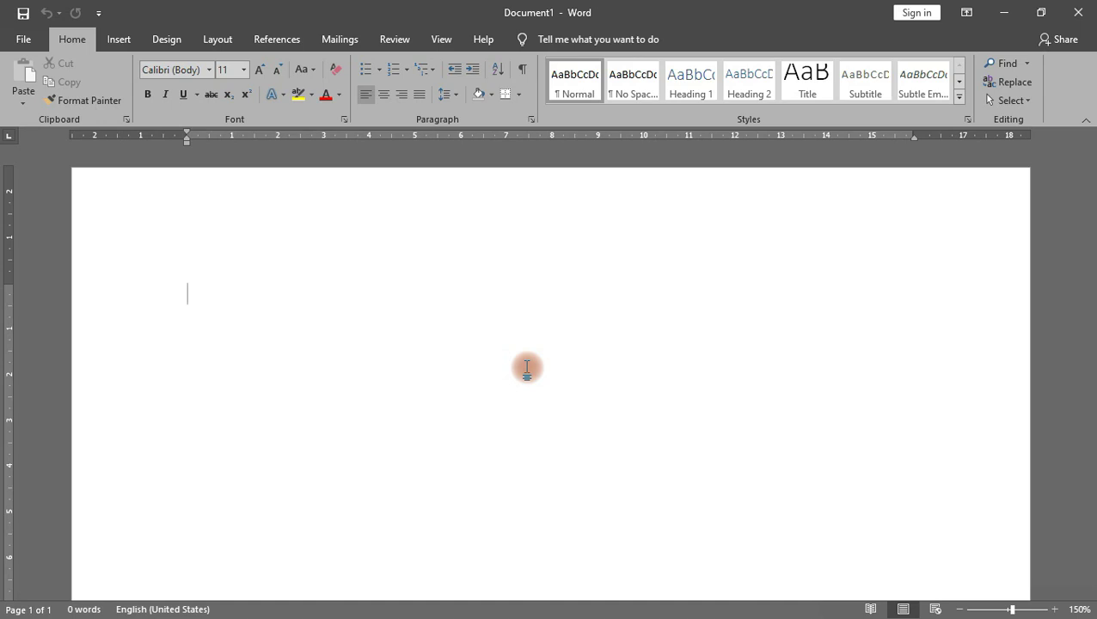
# Step: Browse the multilevel list gallery, then apply the 1), a), i) numbering style
pyautogui.click(430, 74)
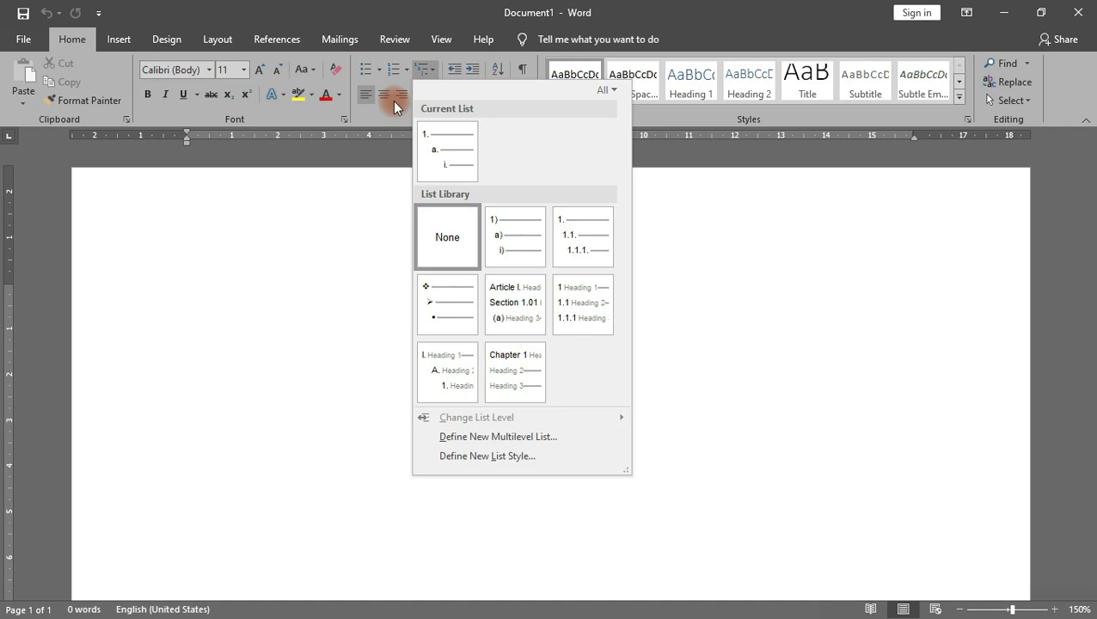
pyautogui.moveTo(500, 297)
pyautogui.click(667, 284)
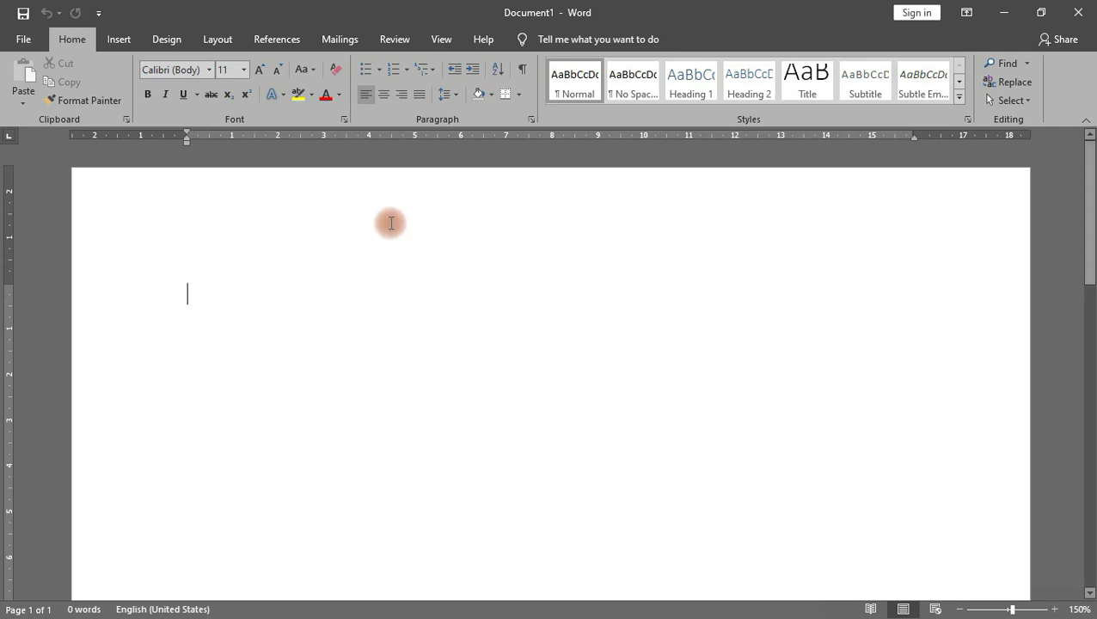
pyautogui.click(430, 75)
pyautogui.moveTo(436, 166)
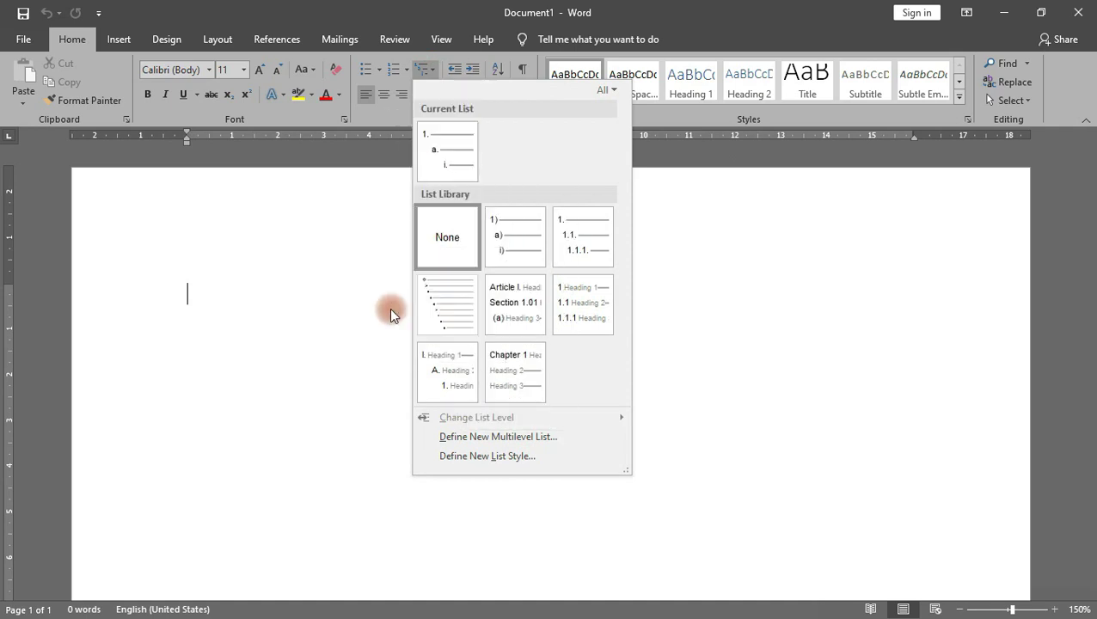
pyautogui.click(509, 238)
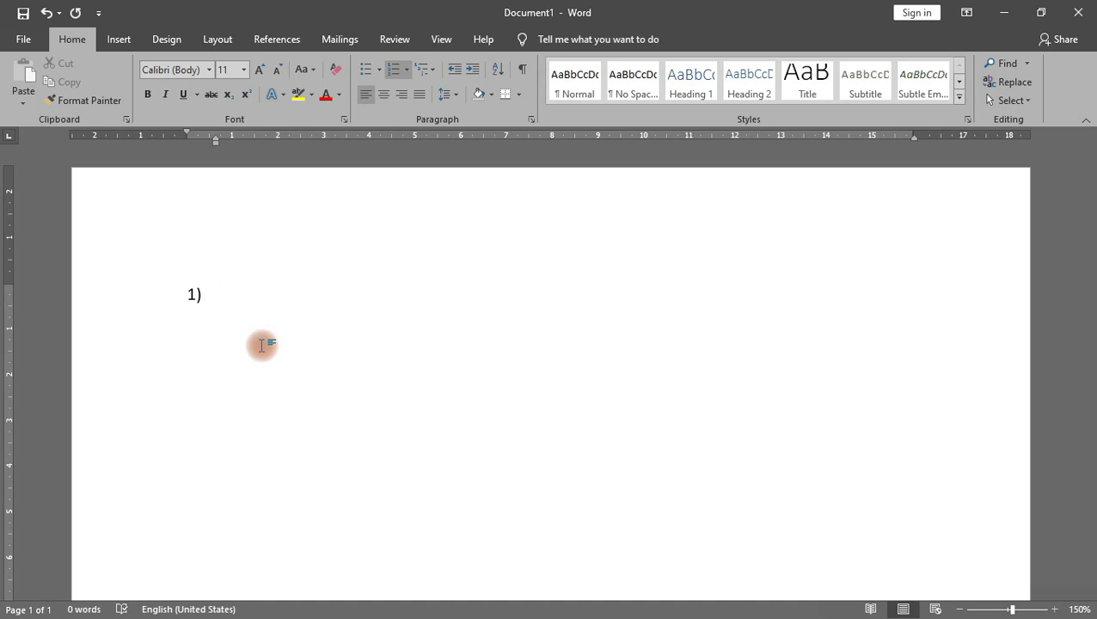
# Step: Type 'primary memory / main memory', then nest 'ram' and 'DRAM' each one level deeper
pyautogui.write('primary ')
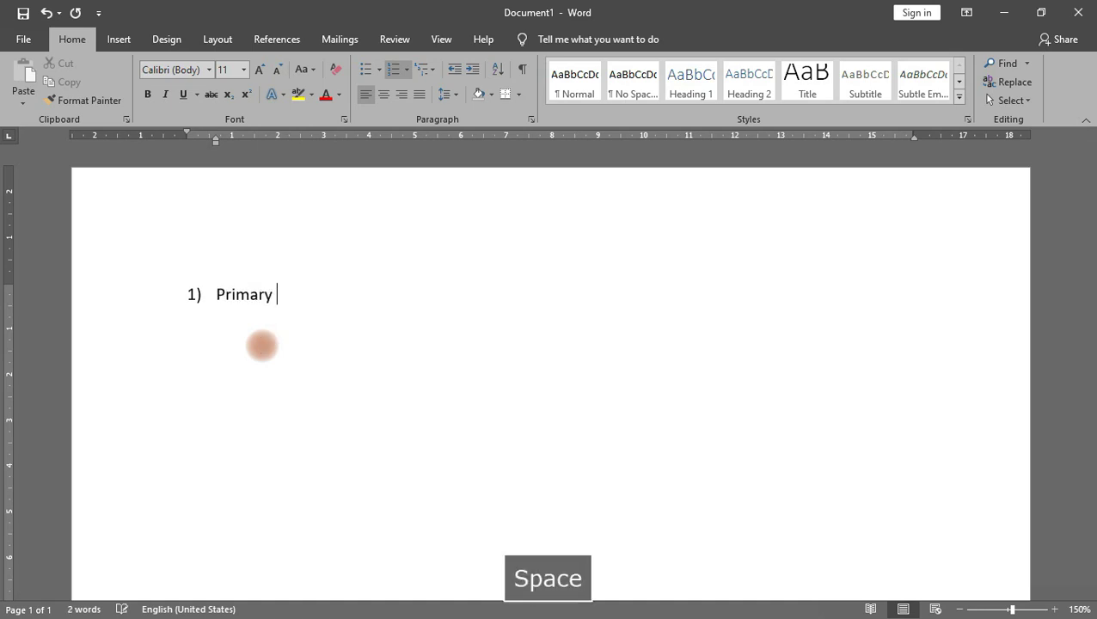
pyautogui.write('memory')
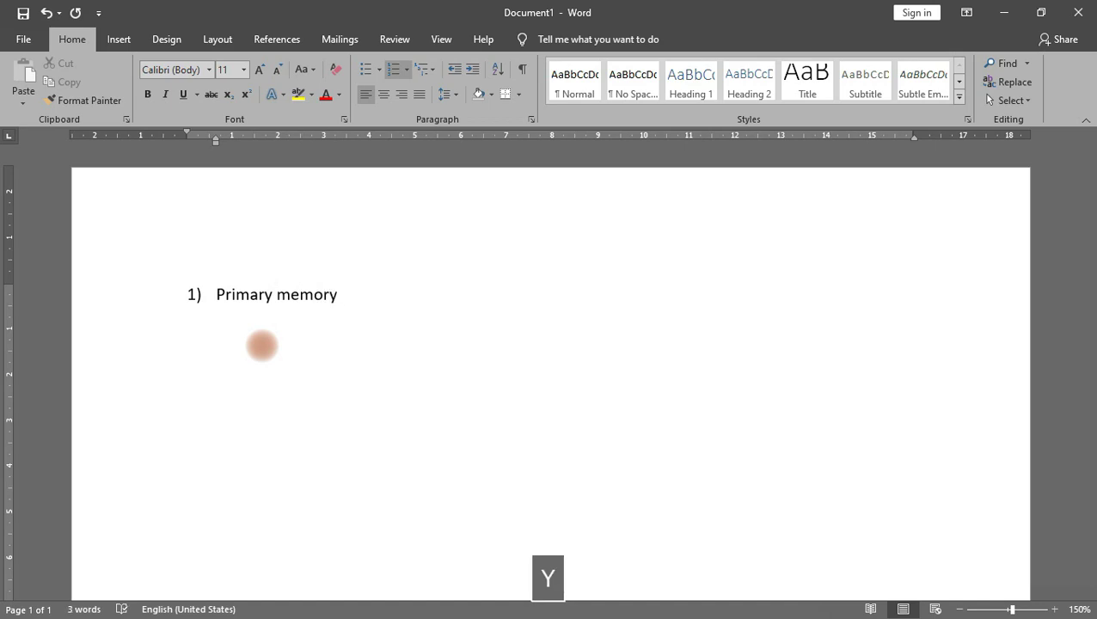
pyautogui.write(' / main')
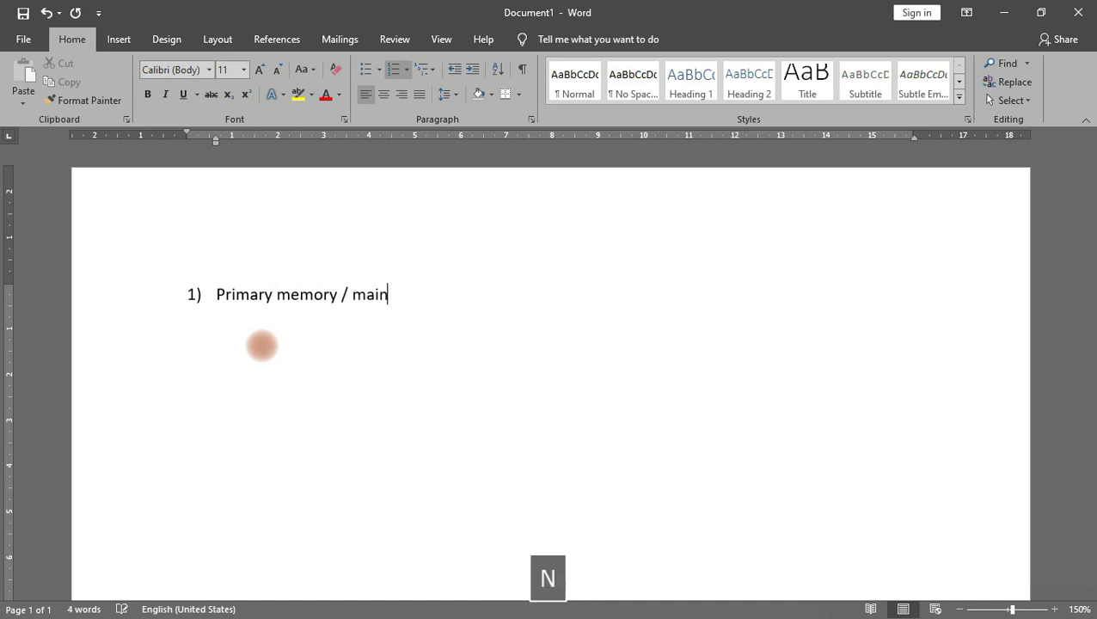
pyautogui.write(' memory')
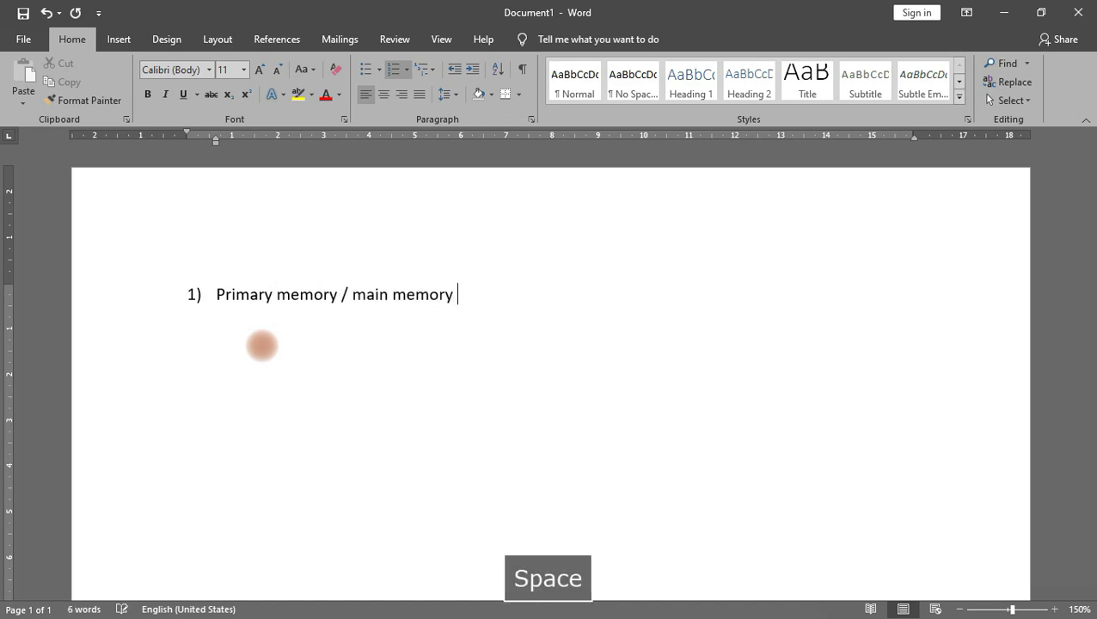
pyautogui.press('Return')
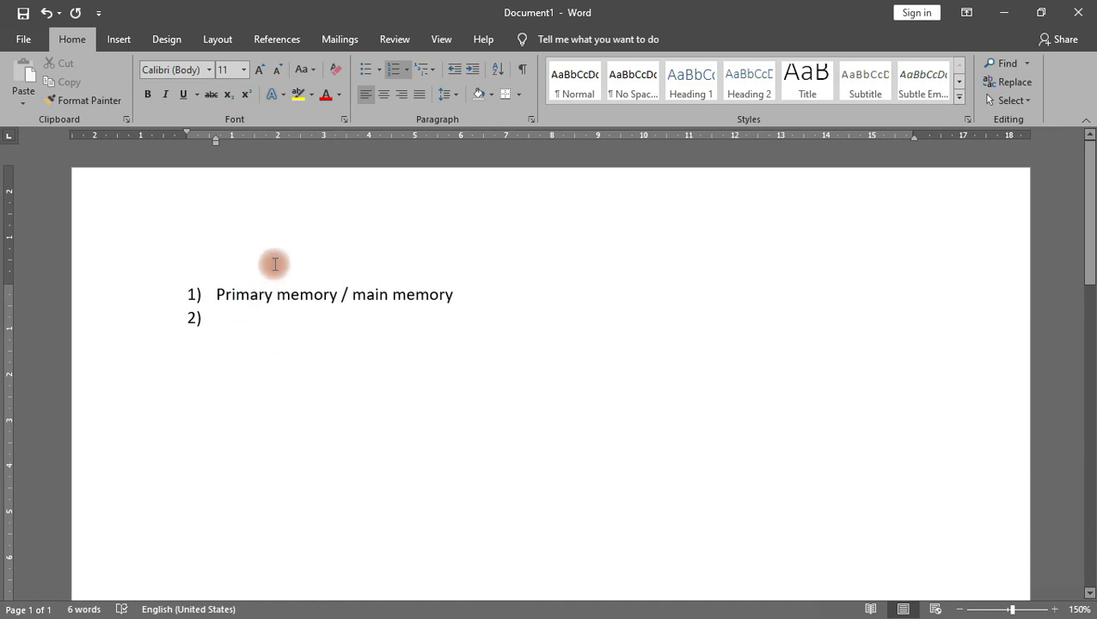
pyautogui.press('Tab')
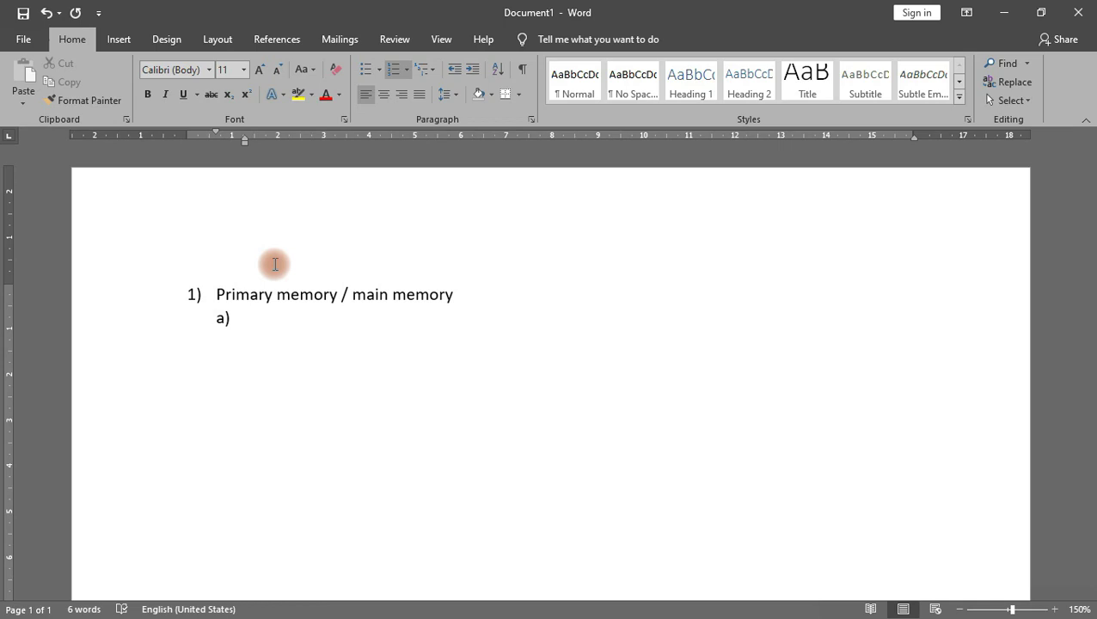
pyautogui.write('ram')
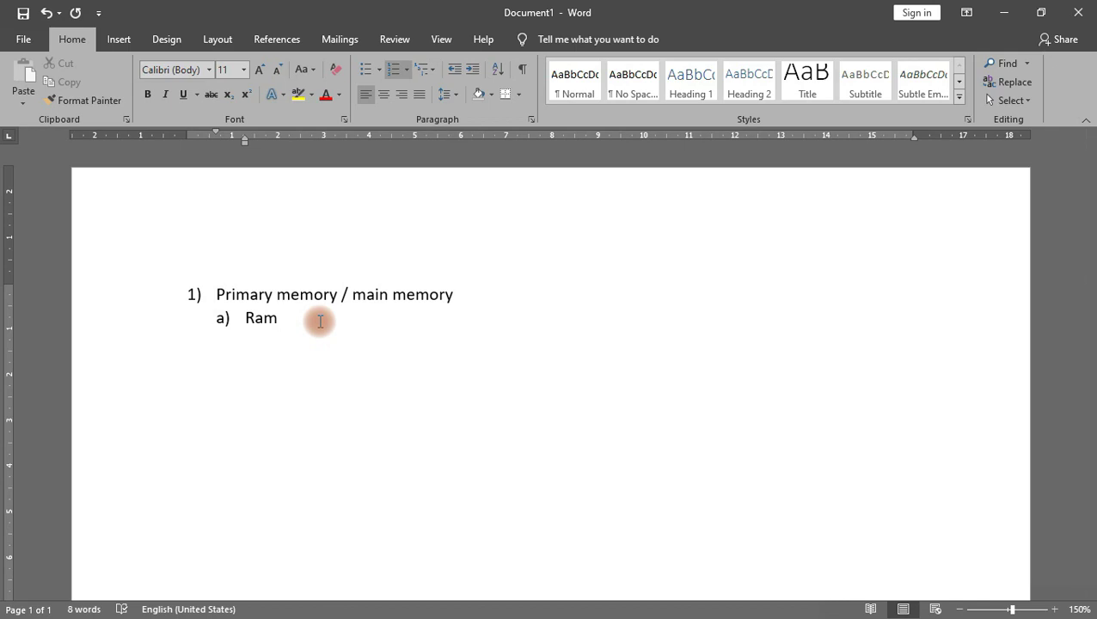
pyautogui.press('Return')
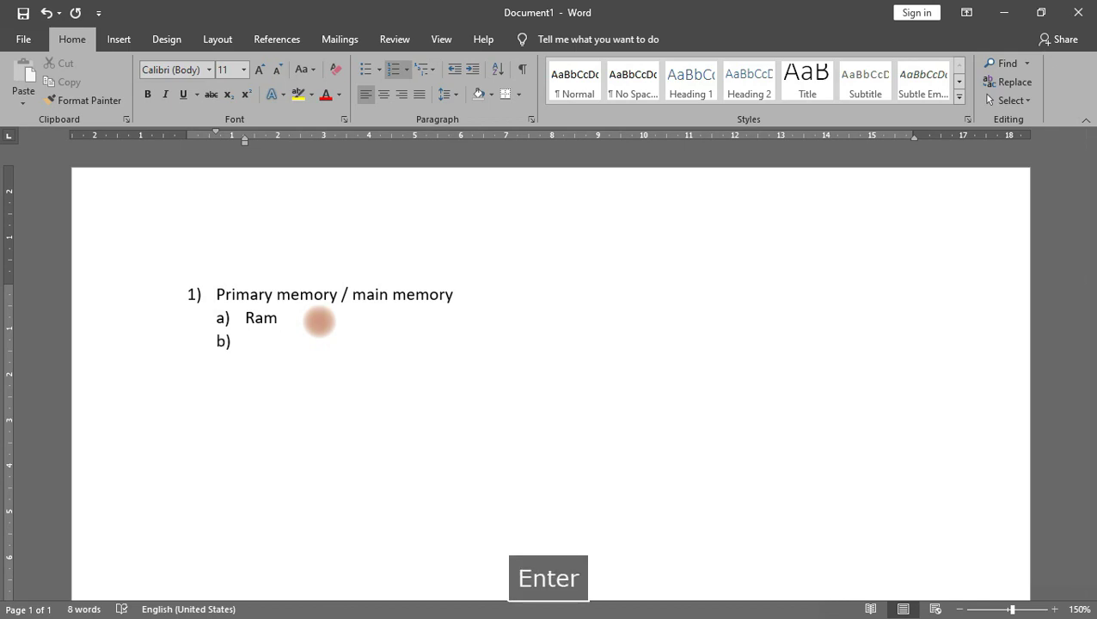
pyautogui.press('Tab')
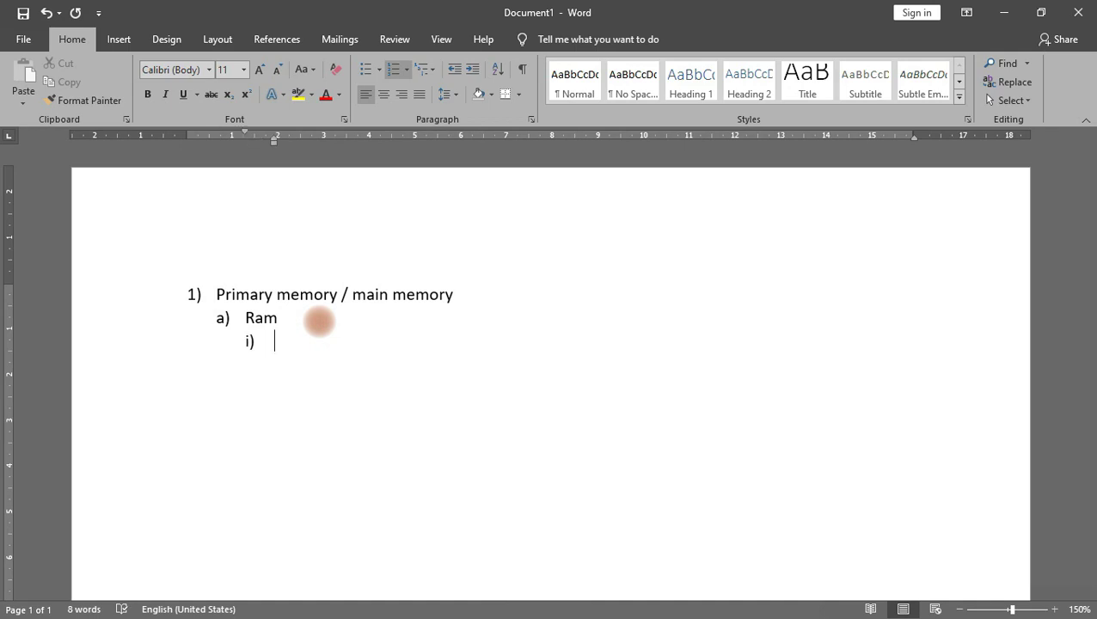
pyautogui.write('DRAM')
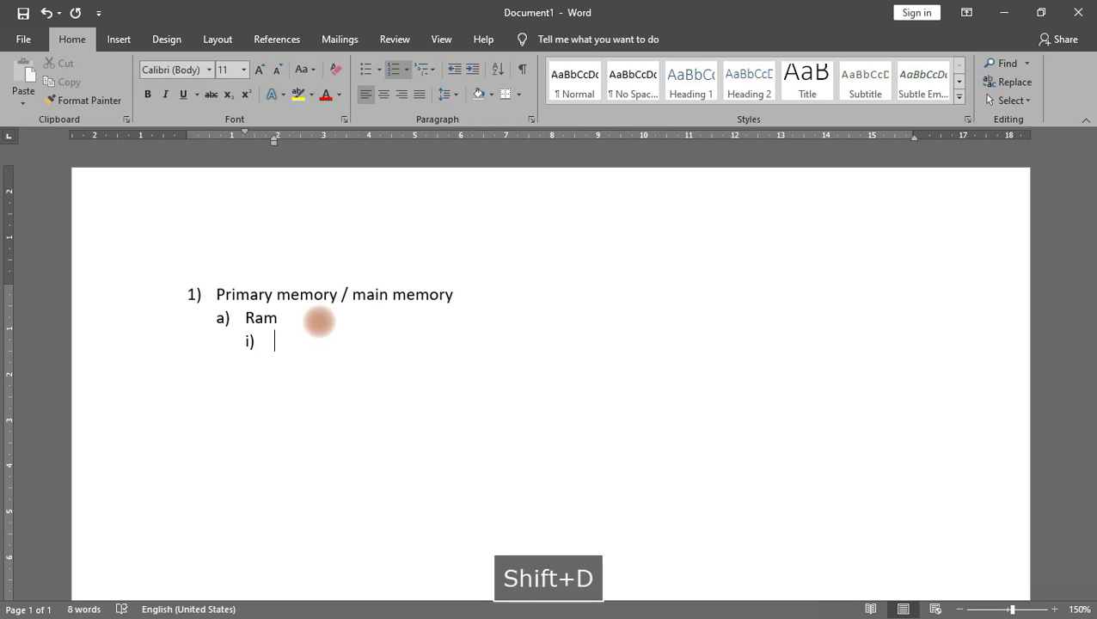
# Step: Add 'SRAM' after DRAM, then empty deeper items at levels (1) and (a)–(c)
pyautogui.press('Return')
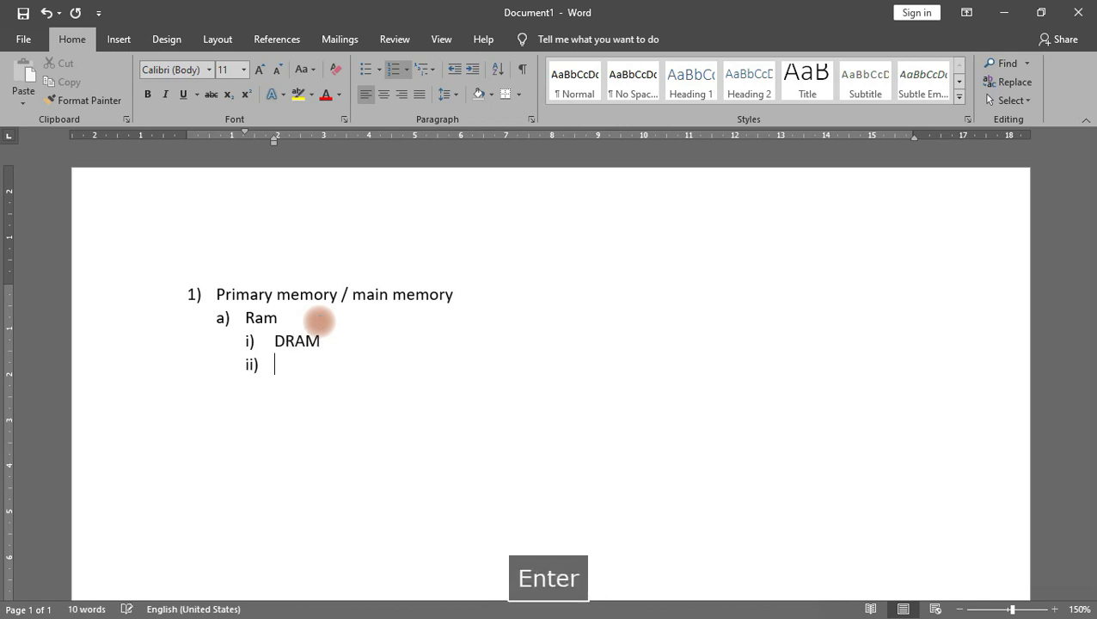
pyautogui.write('SRAM')
pyautogui.press('Return')
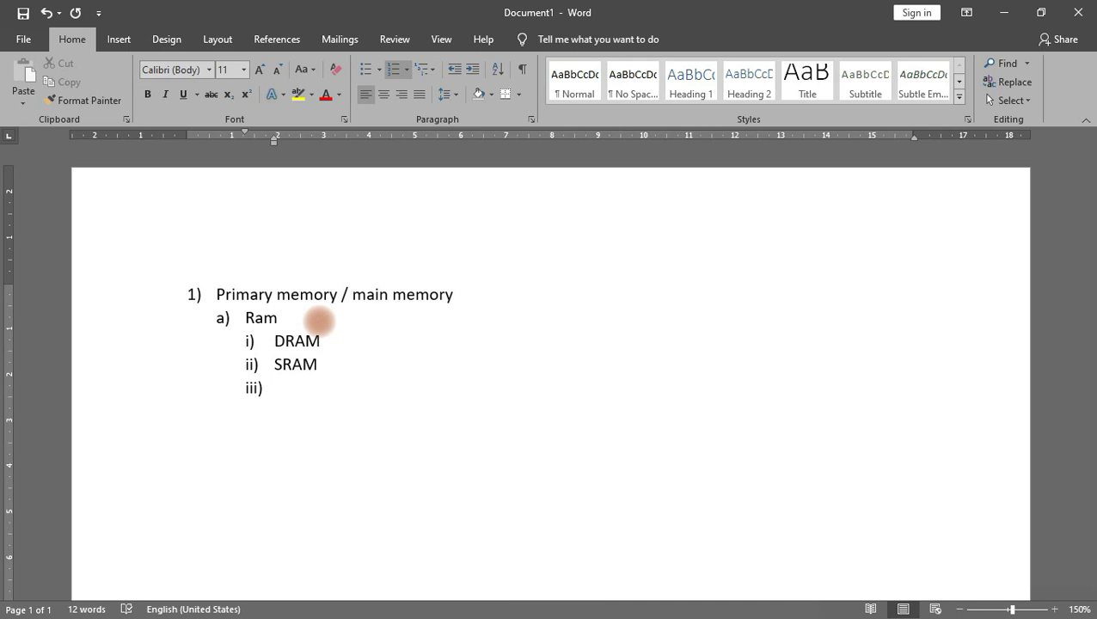
pyautogui.press('Tab')
pyautogui.press('Return')
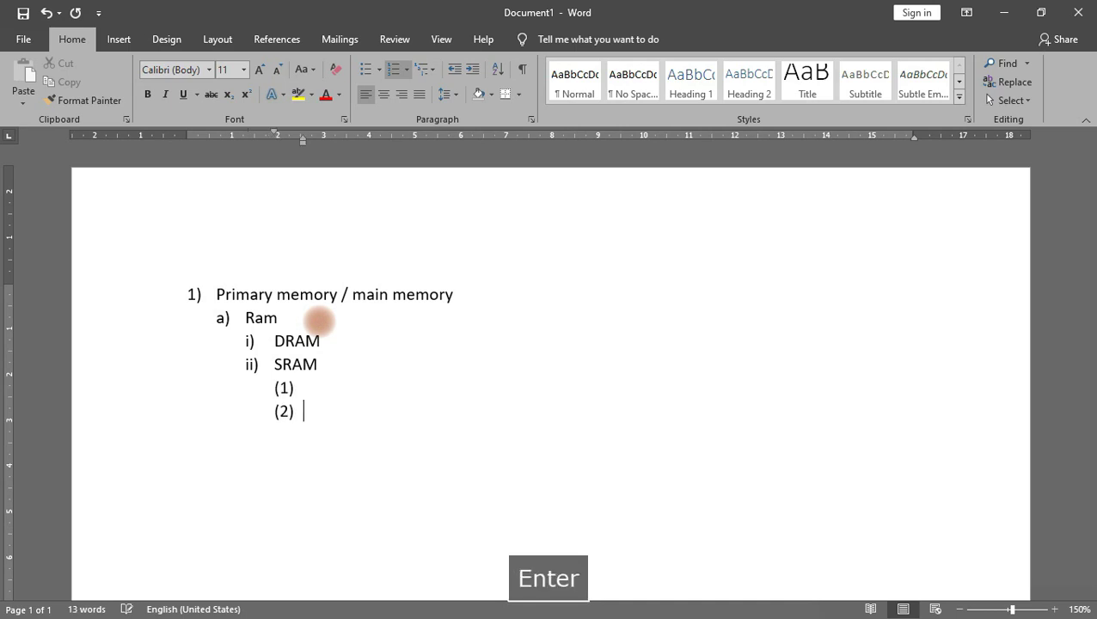
pyautogui.press('Tab')
pyautogui.press('Return')
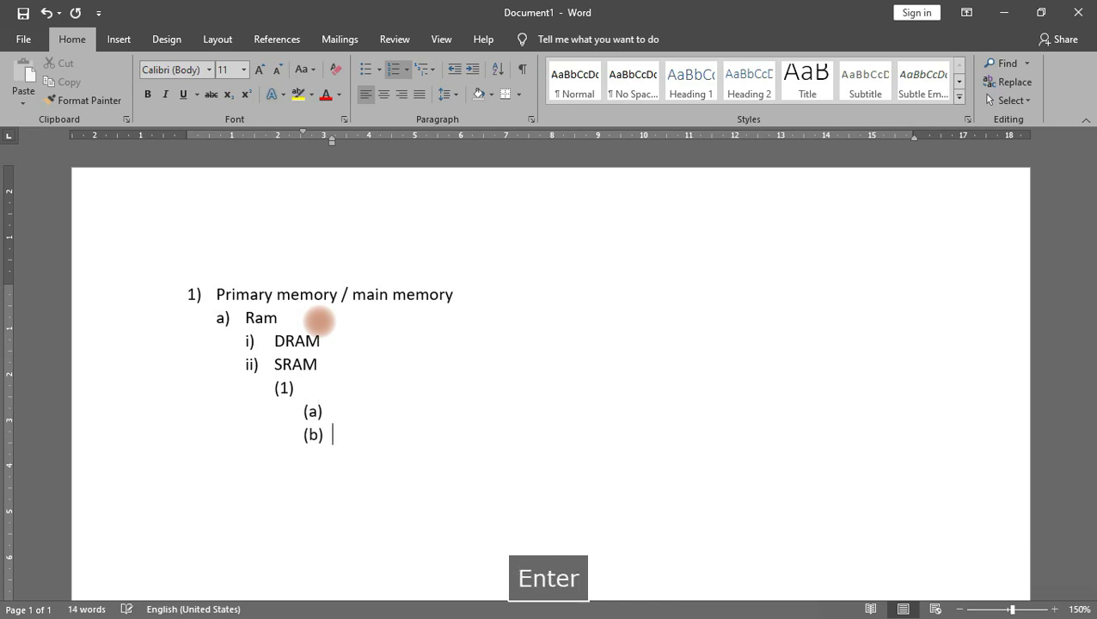
pyautogui.press('Return')
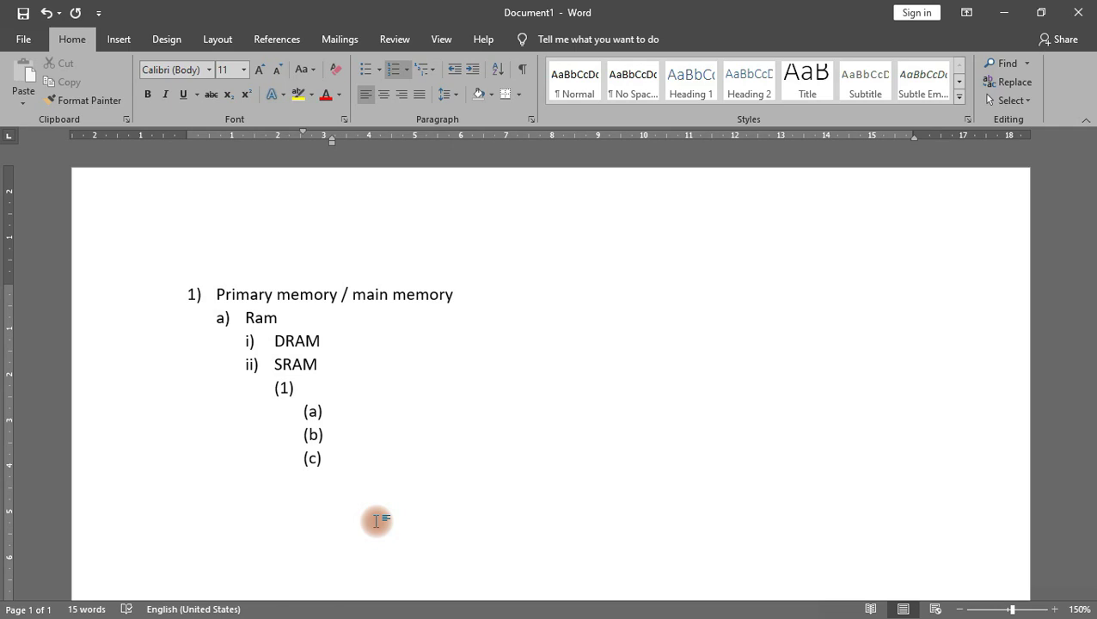
# Step: Drag-select the whole memory list, from the last lettered item up to Primary memory
pyautogui.moveTo(386, 495); pyautogui.dragTo(166, 298)
# Step: Delete the selected list and reapply the 1), a), i) multilevel numbering to the empty page
pyautogui.press('Delete')
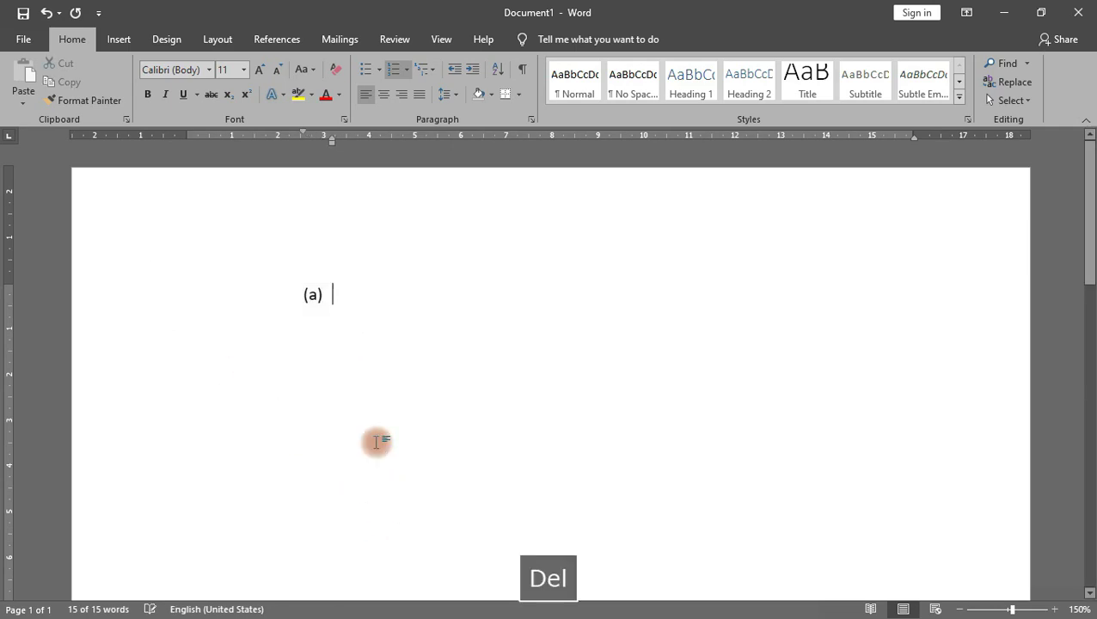
pyautogui.press('BackSpace')
pyautogui.press('BackSpace')
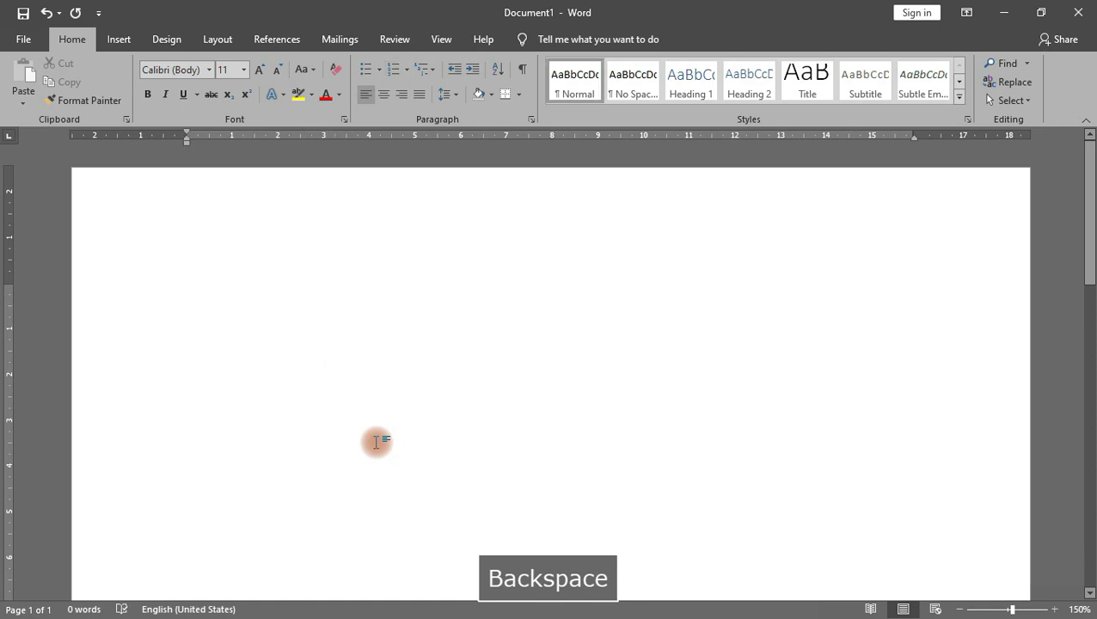
pyautogui.click(425, 68)
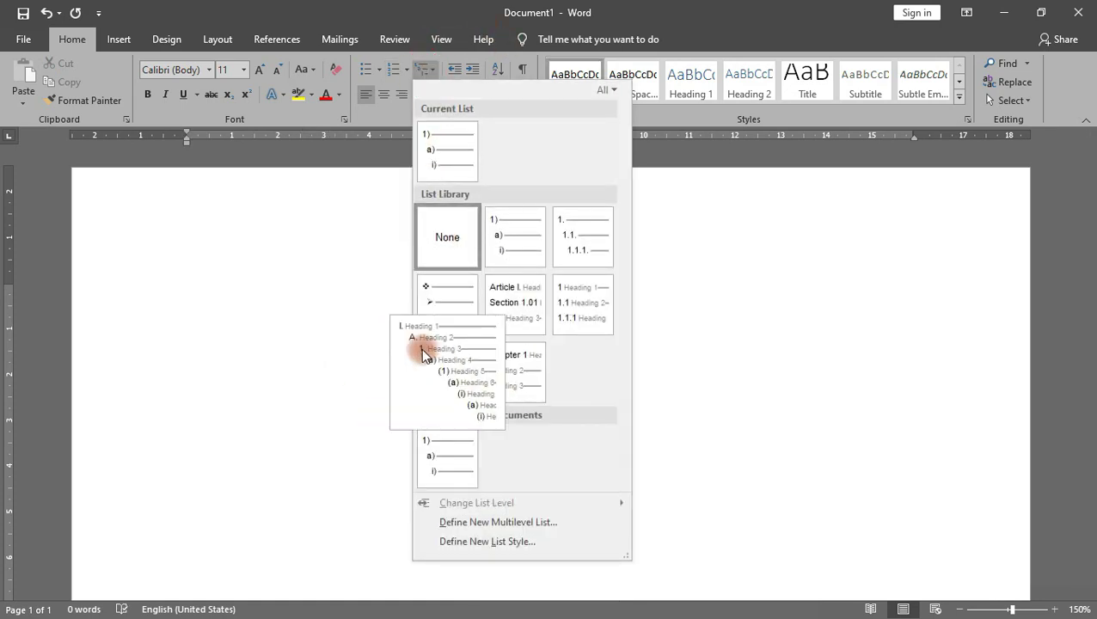
pyautogui.moveTo(568, 237)
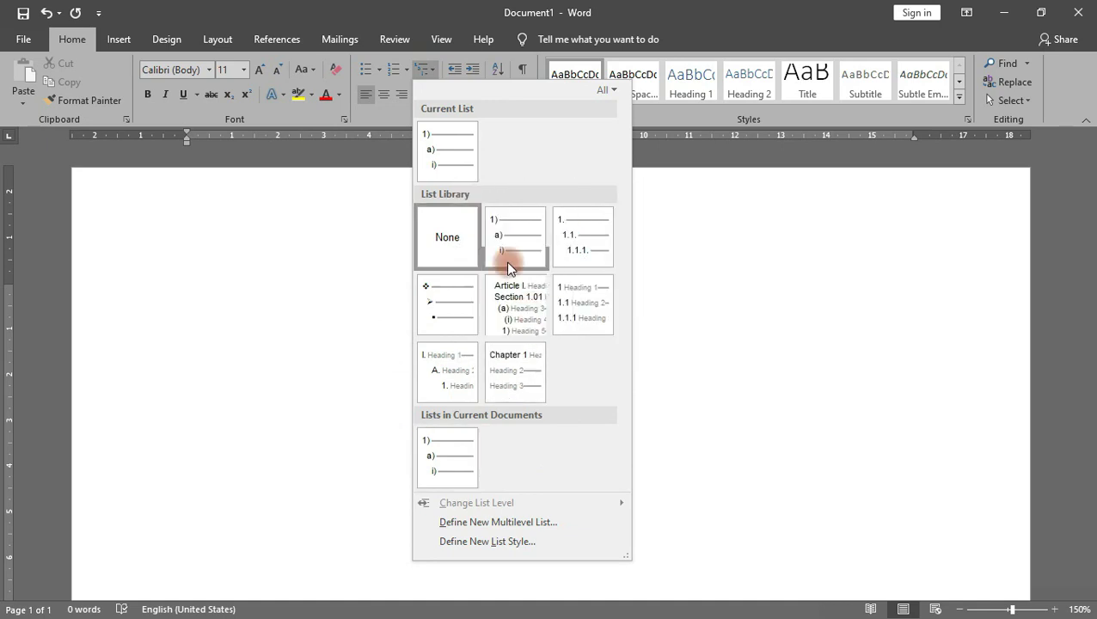
pyautogui.click(505, 240)
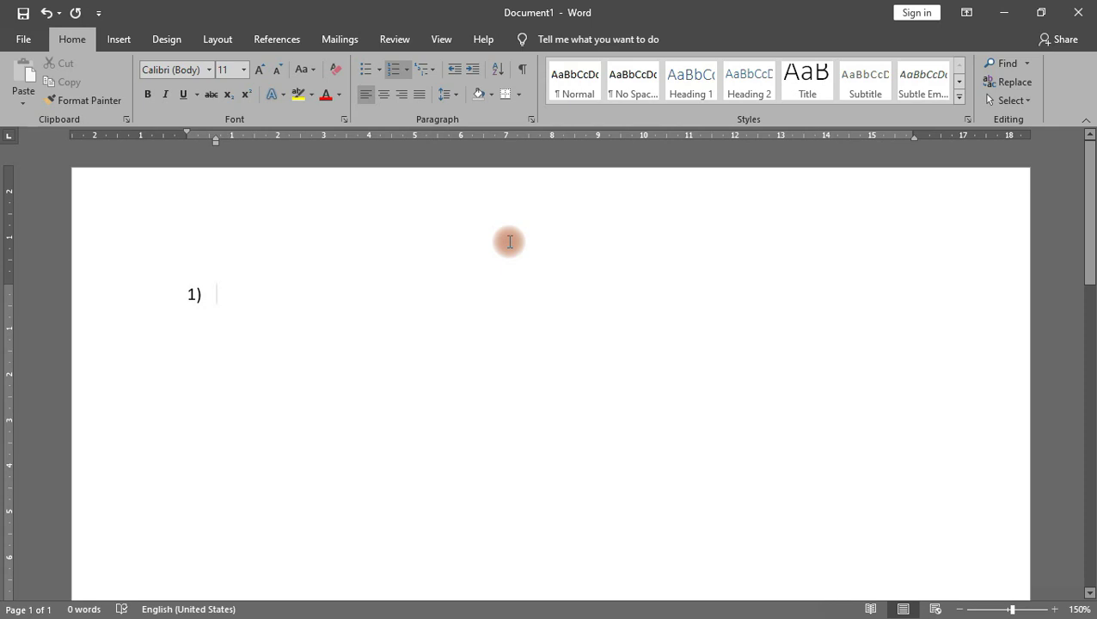
# Step: Type 'Main heading', then 'point 1' and 'point 2', each nested one level deeper
pyautogui.write('Main heading')
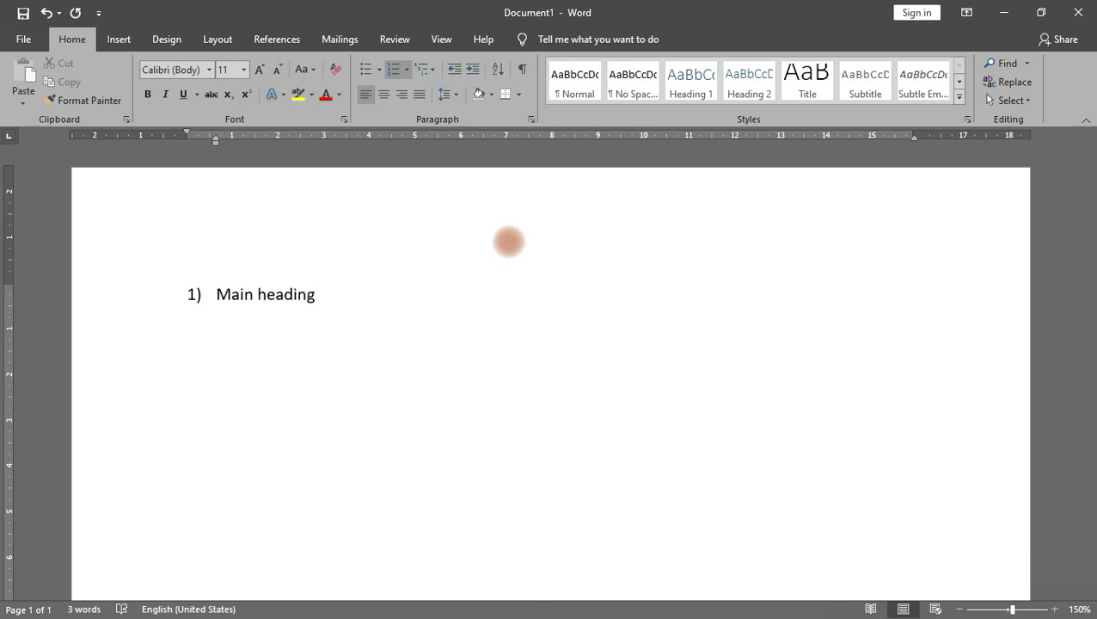
pyautogui.press('Return')
pyautogui.press('Tab')
pyautogui.write('point 1')
pyautogui.press('Return')
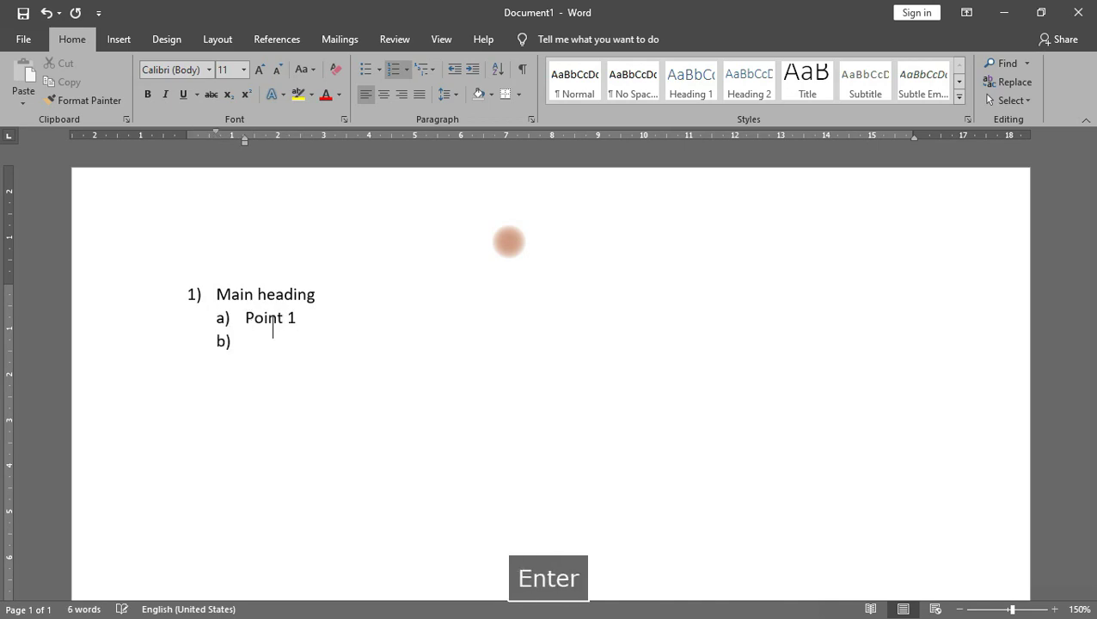
pyautogui.press('Tab')
pyautogui.write('po')
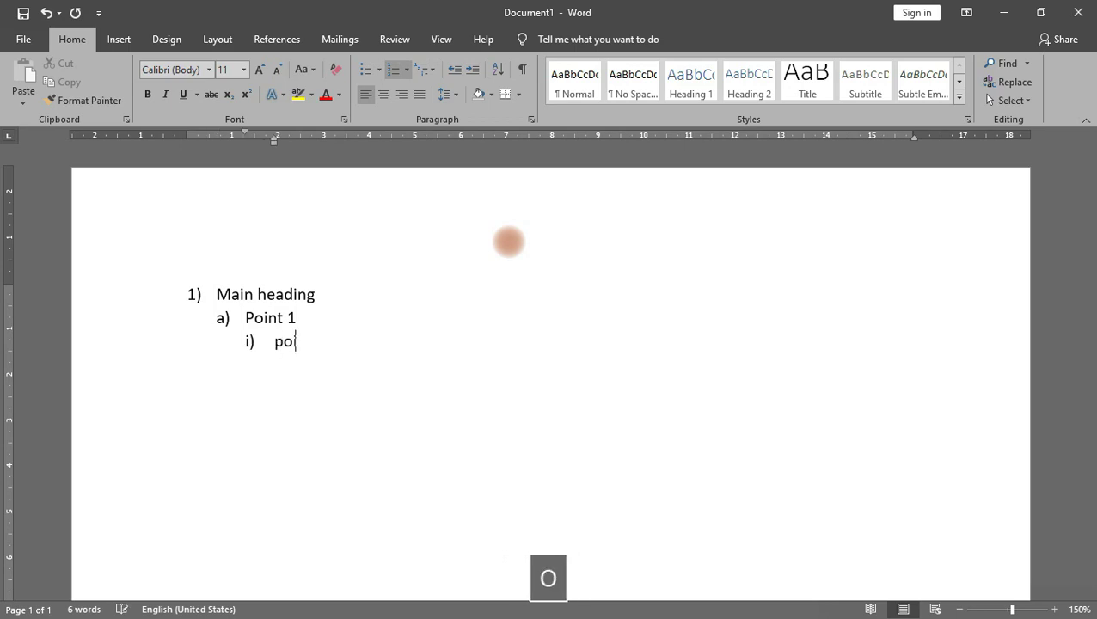
pyautogui.press('BackSpace')
pyautogui.press('BackSpace')
pyautogui.write('point 2')
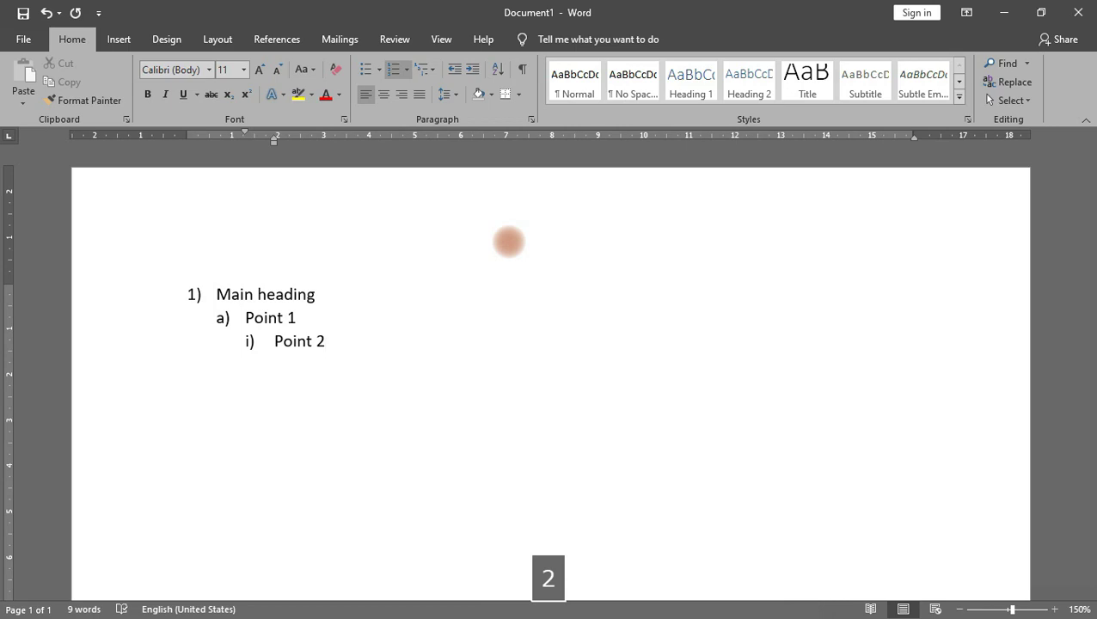
# Step: Nest 'point 3', 'point 4' and 'point 5' one level deeper each, ending with an empty item
pyautogui.press('Return')
pyautogui.press('Tab')
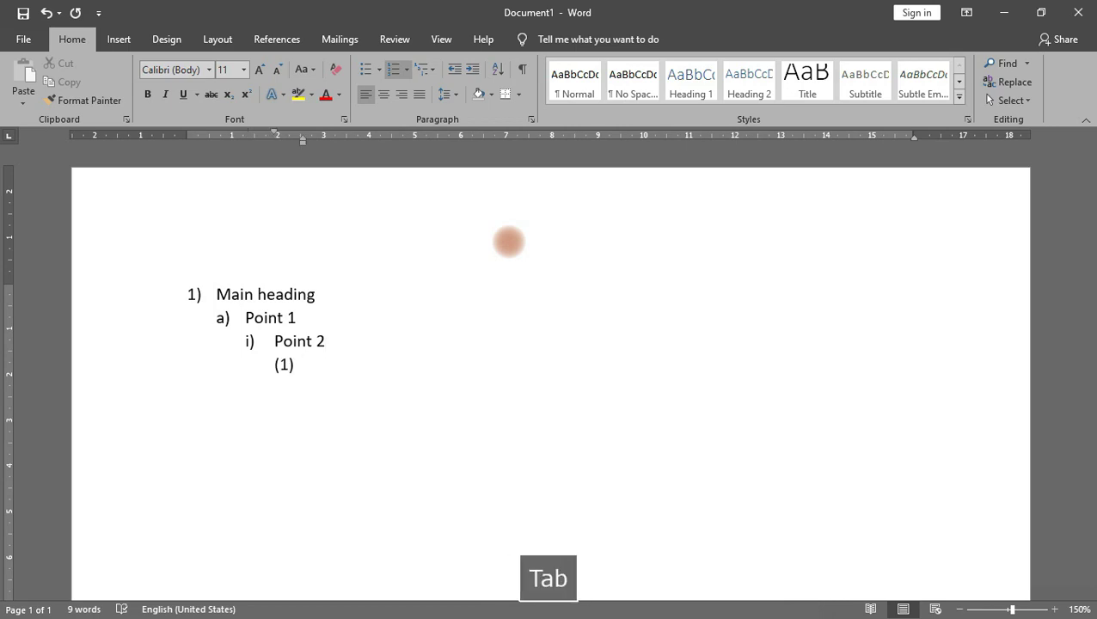
pyautogui.write('point ')
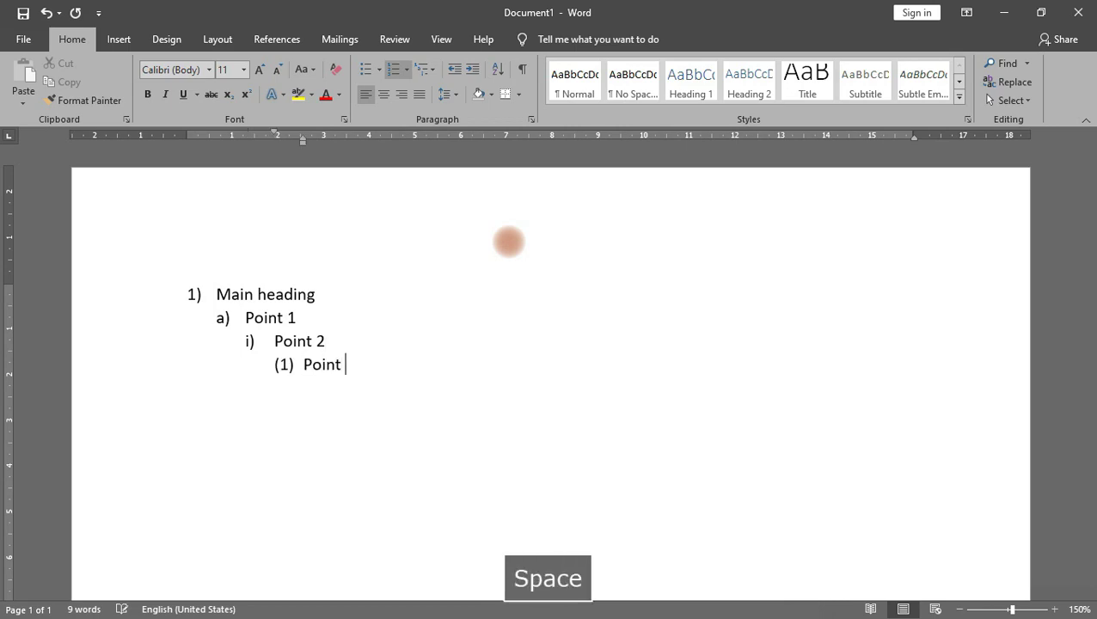
pyautogui.write('3')
pyautogui.press('Return')
pyautogui.press('Tab')
pyautogui.write('p')
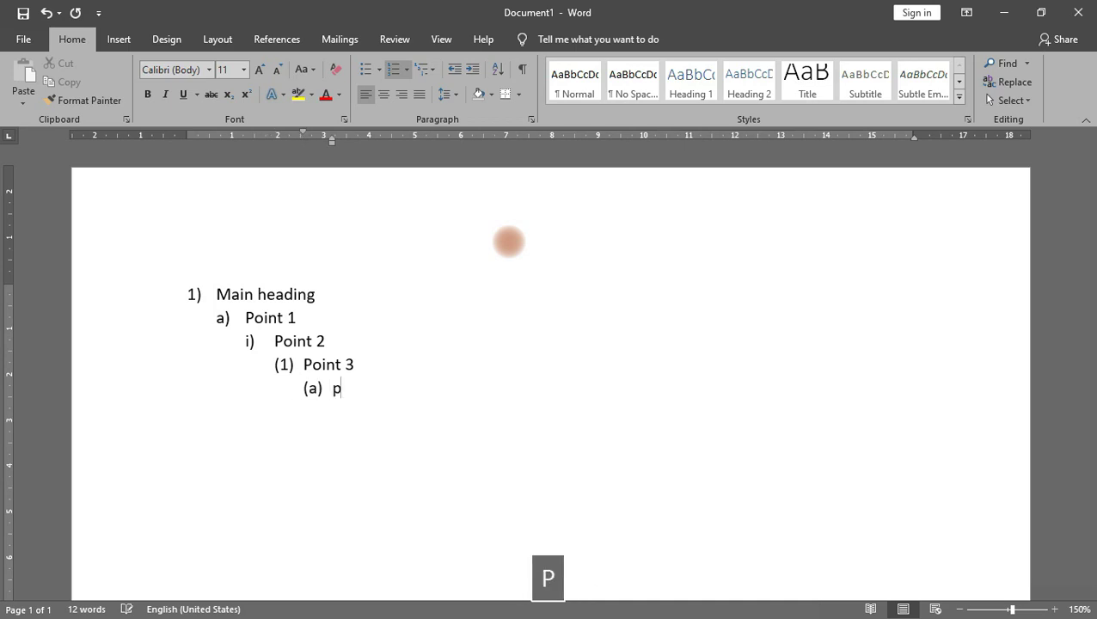
pyautogui.write('oint 3')
pyautogui.press('BackSpace')
pyautogui.write('4')
pyautogui.press('Return')
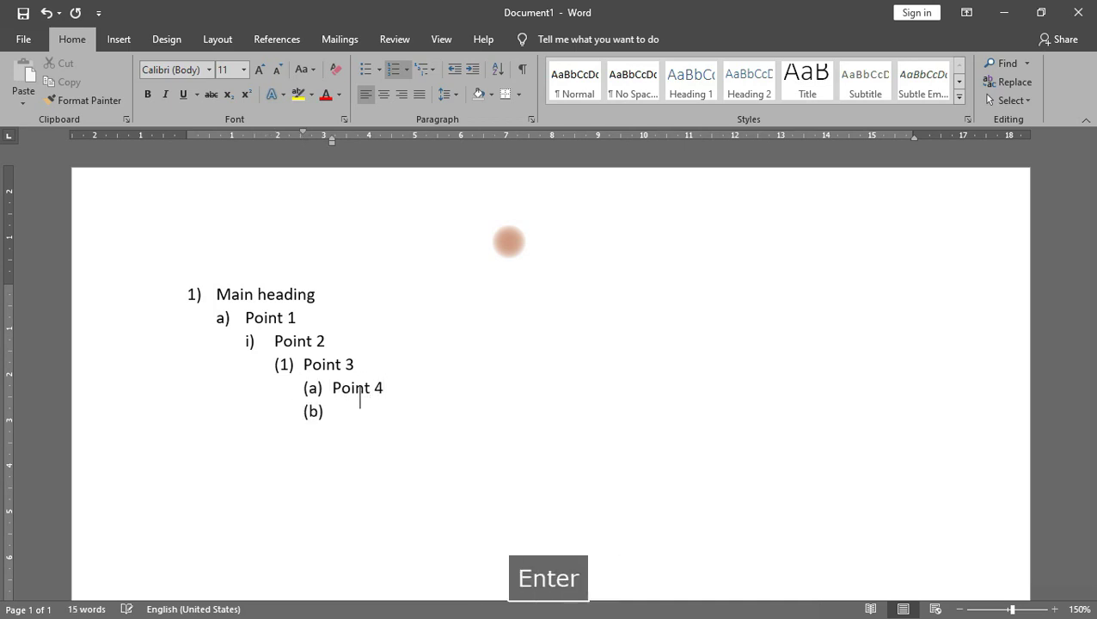
pyautogui.press('Tab')
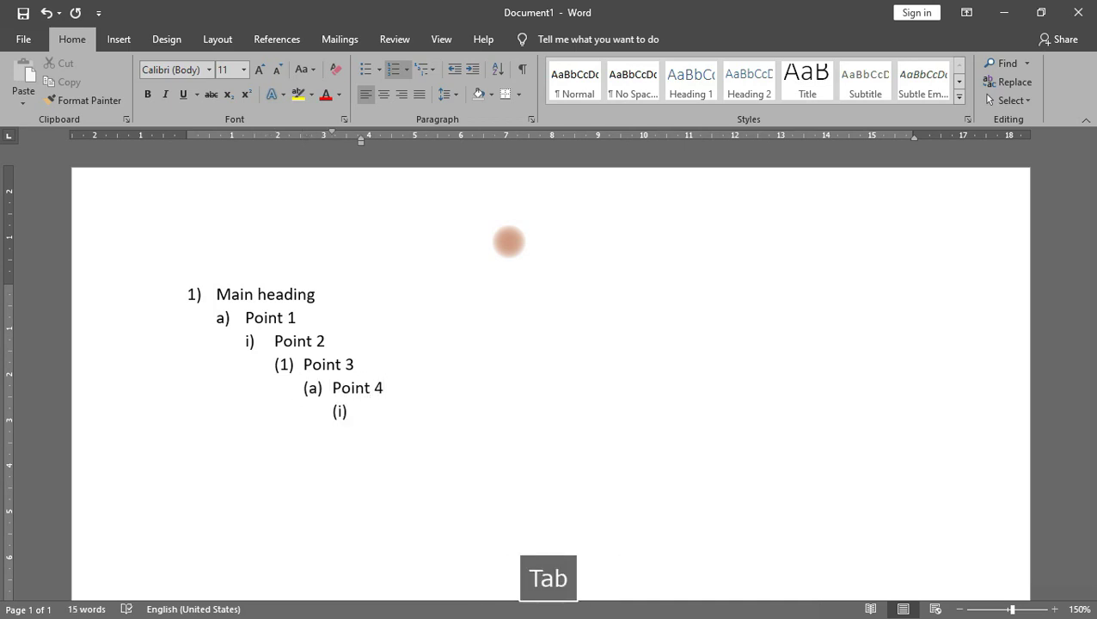
pyautogui.write('point 5')
pyautogui.press('Return')
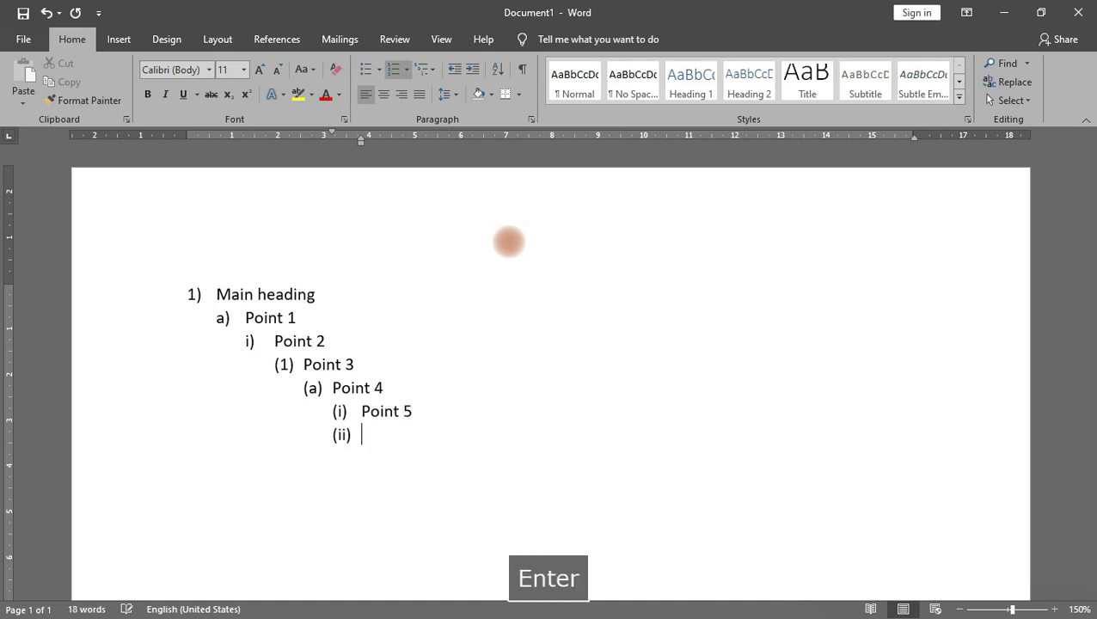
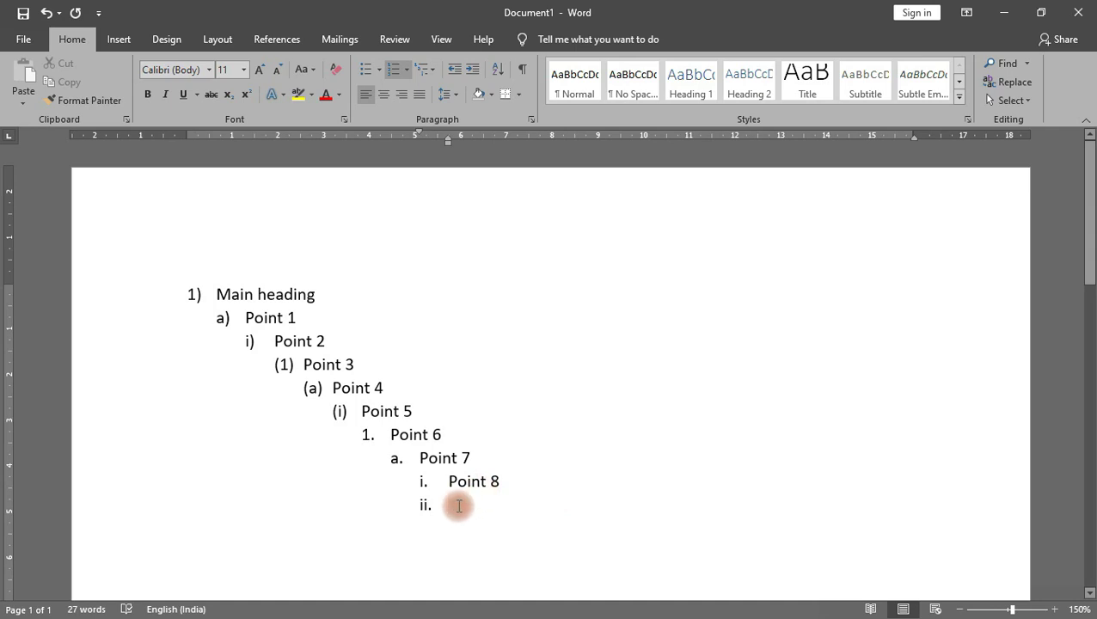
# Step: Delete the old outline list and apply the 1./1.1./1.1.1. decimal multilevel list
pyautogui.moveTo(485, 551); pyautogui.dragTo(211, 288)
pyautogui.press('Delete')
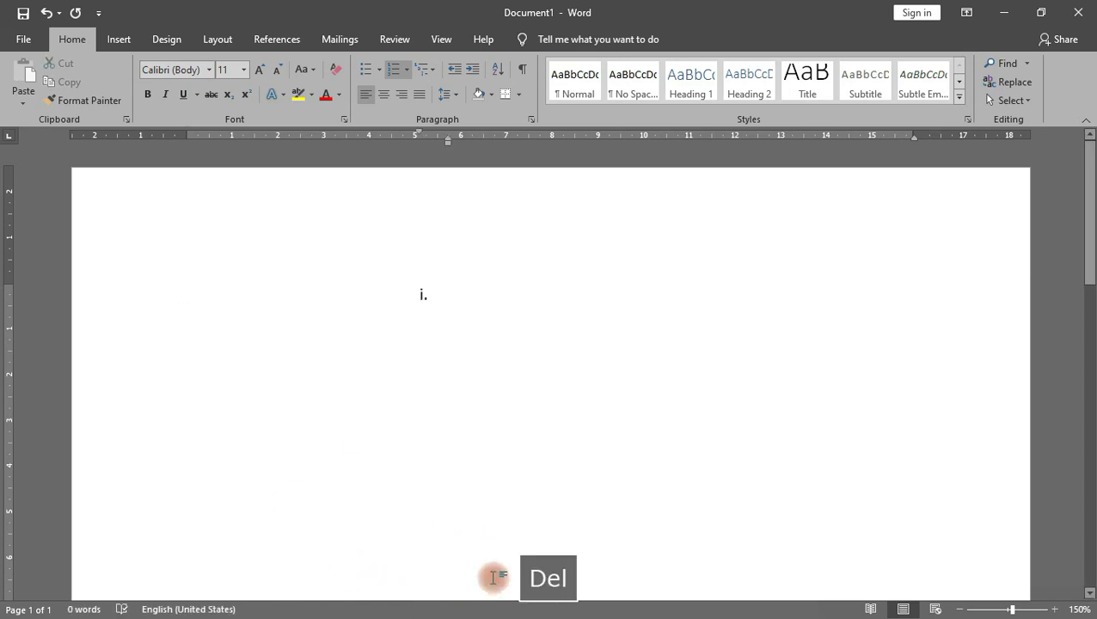
pyautogui.press('BackSpace')
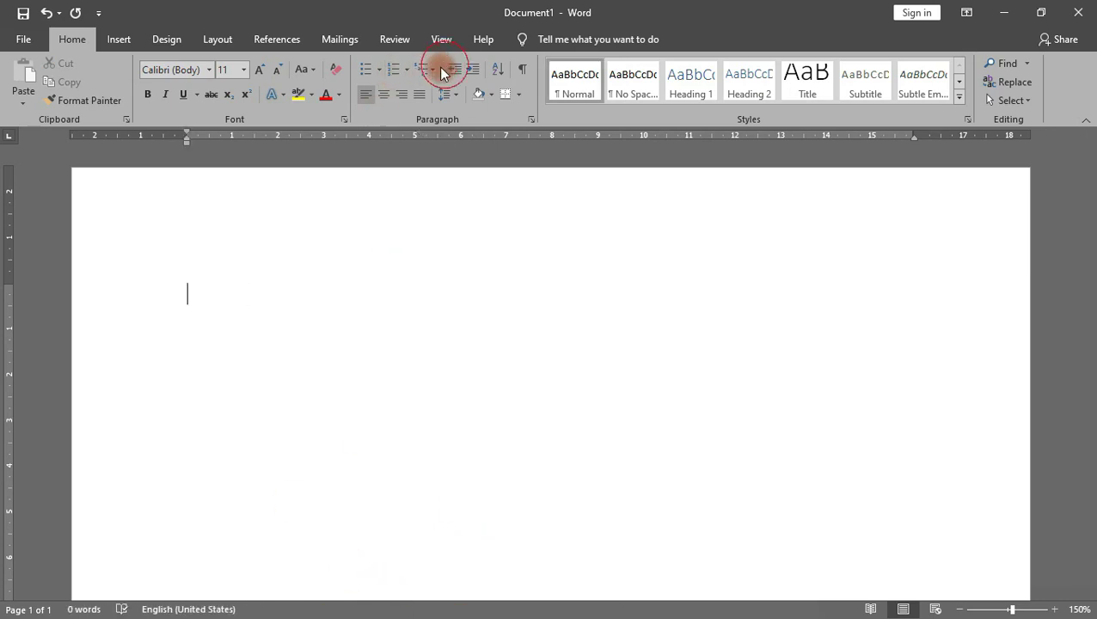
pyautogui.click(434, 68)
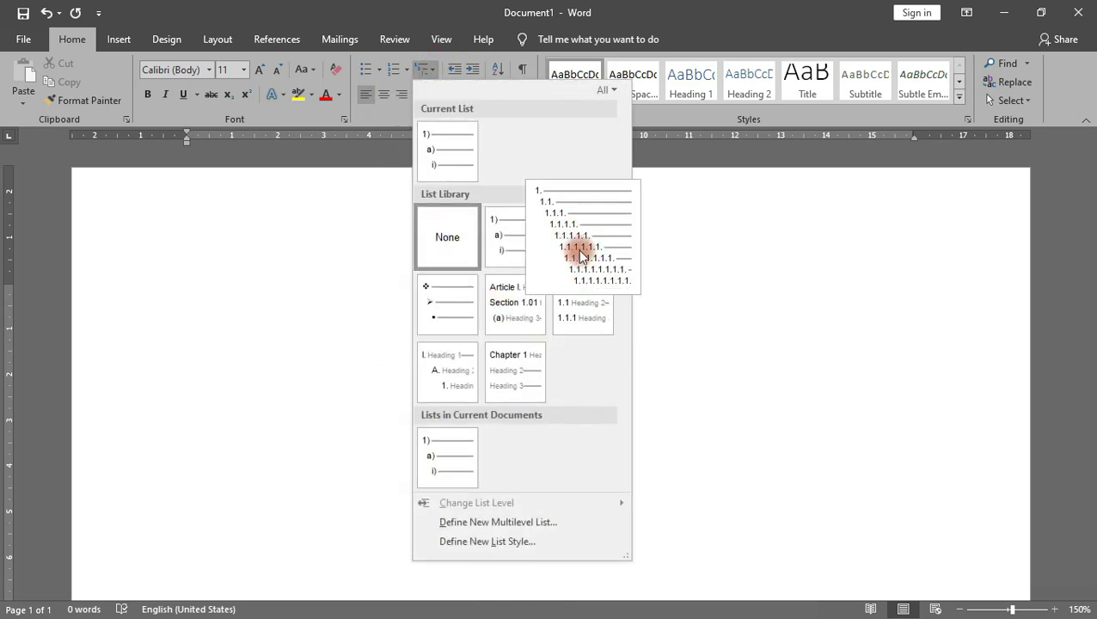
pyautogui.click(576, 241)
# Step: Type 'Add' and nest items 1.1. and 1.1.1. beneath it
pyautogui.write('add')
pyautogui.press('Tab')
pyautogui.press('Return')
pyautogui.press('Tab')
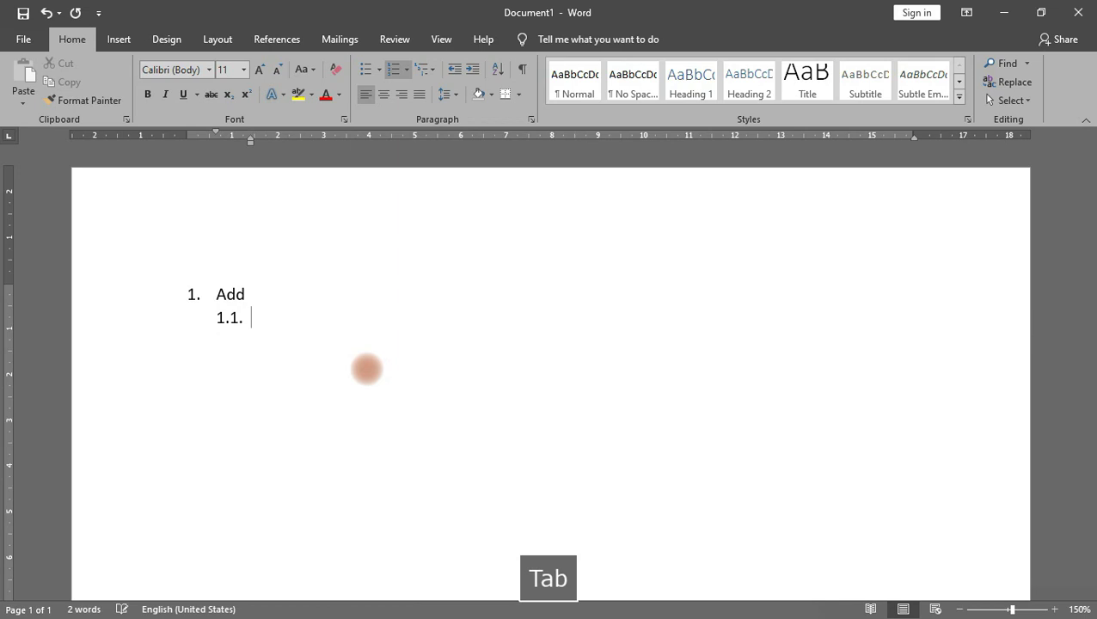
pyautogui.press('Return')
pyautogui.press('Tab')
pyautogui.press('Return')
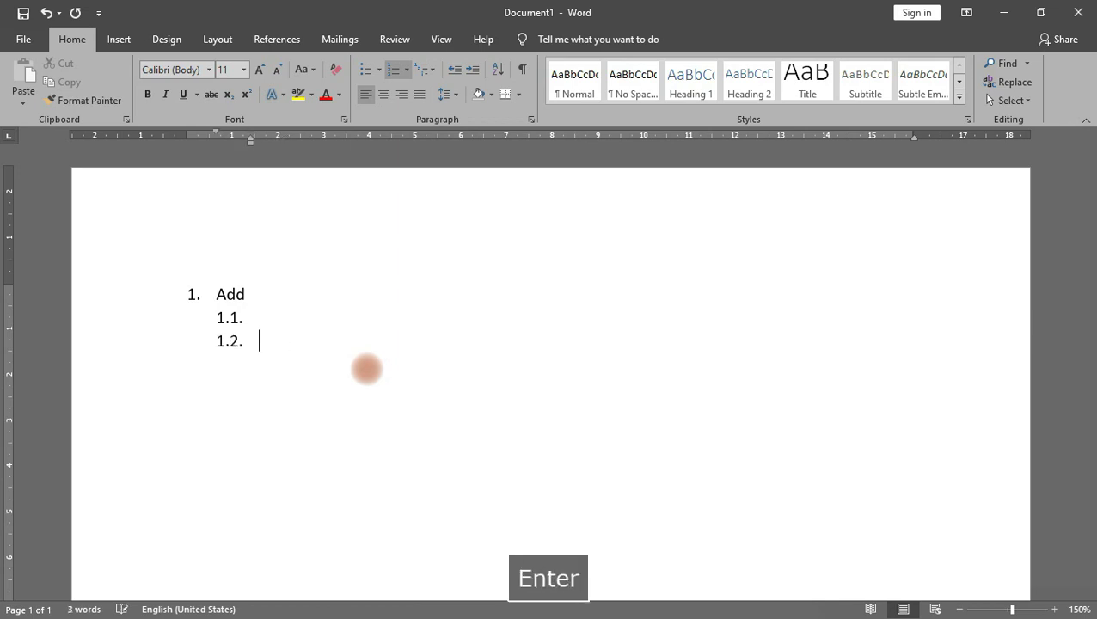
pyautogui.hotkey('ctrl', 'z')
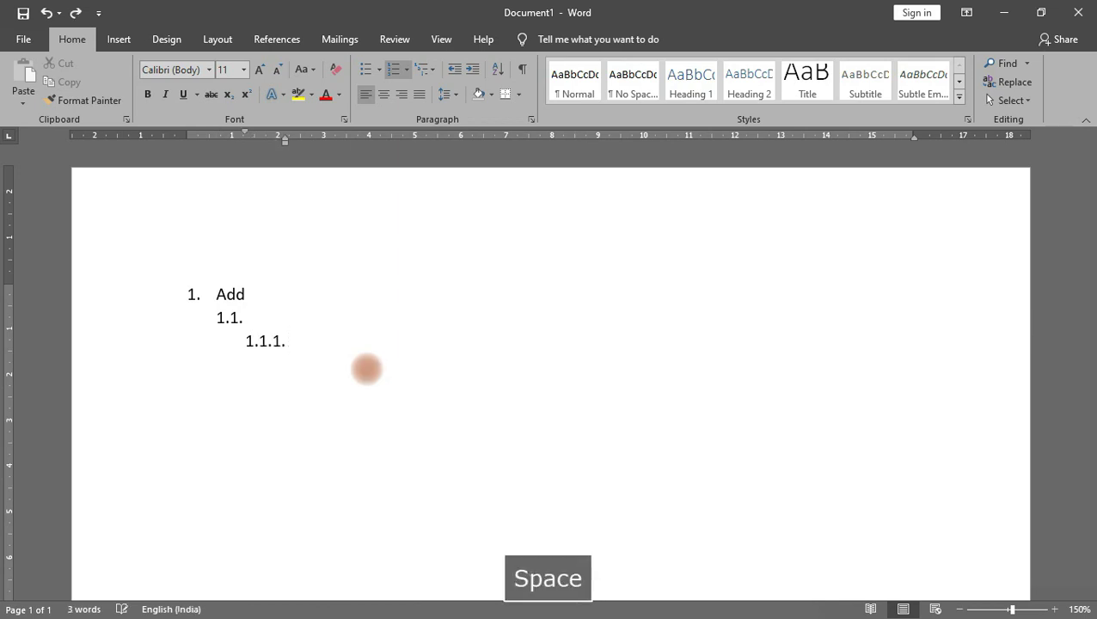
# Step: Nest items 1.1.1.1. and 1.1.1.1.1. one level deeper each
pyautogui.press('Return')
pyautogui.press('Tab')
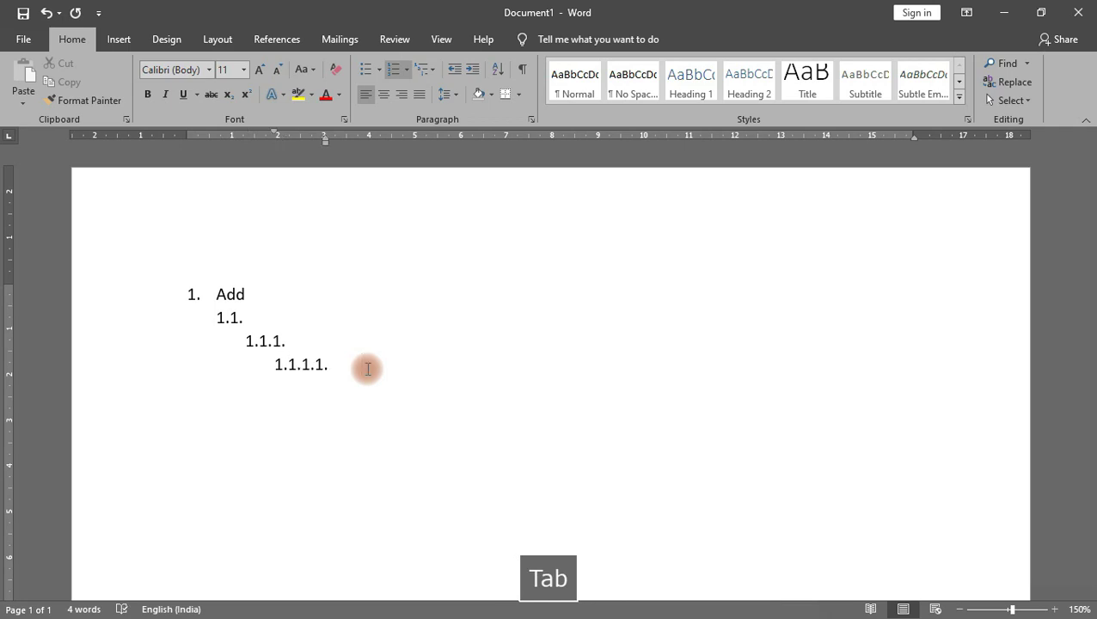
pyautogui.press('Return')
pyautogui.press('Tab')
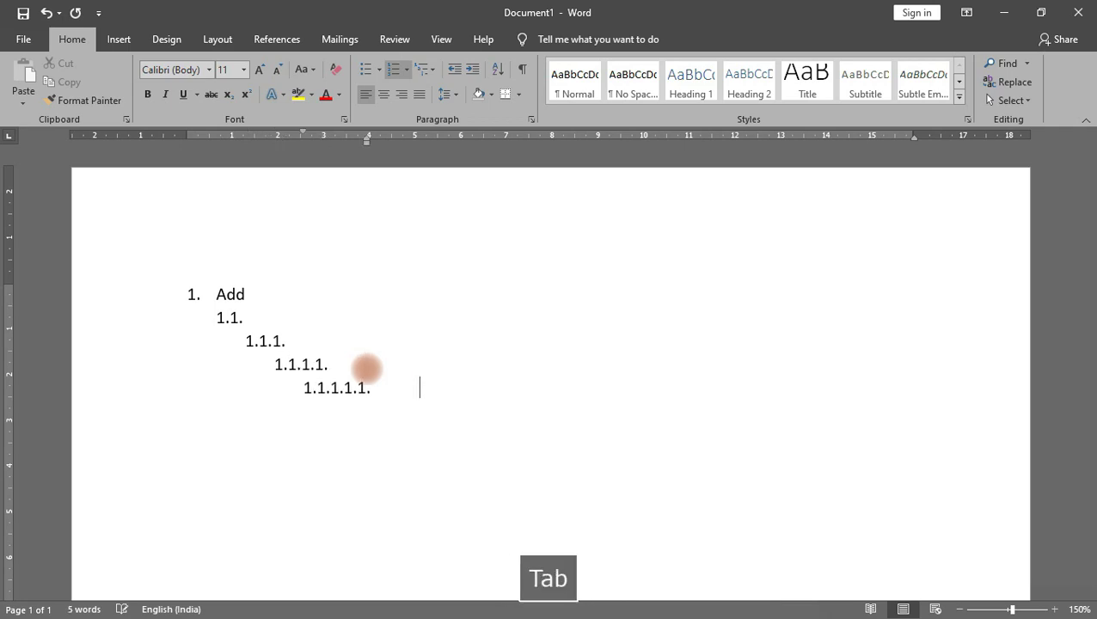
pyautogui.press('Return')
pyautogui.hotkey('ctrl', 'z')
# Step: Add item 1.1.1.1.2 and nest 1.1.1.1.2.1 and 1.1.1.1.2.1.1 below it
pyautogui.press('Return')
pyautogui.press('Tab')
pyautogui.press('Return')
pyautogui.press('Tab')
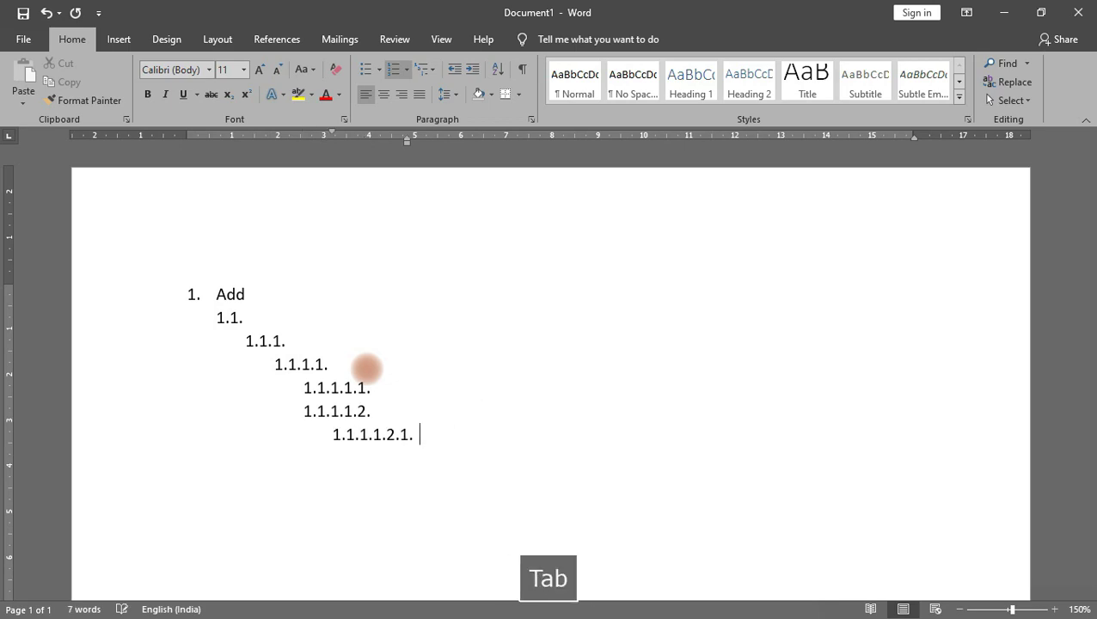
pyautogui.press('Return')
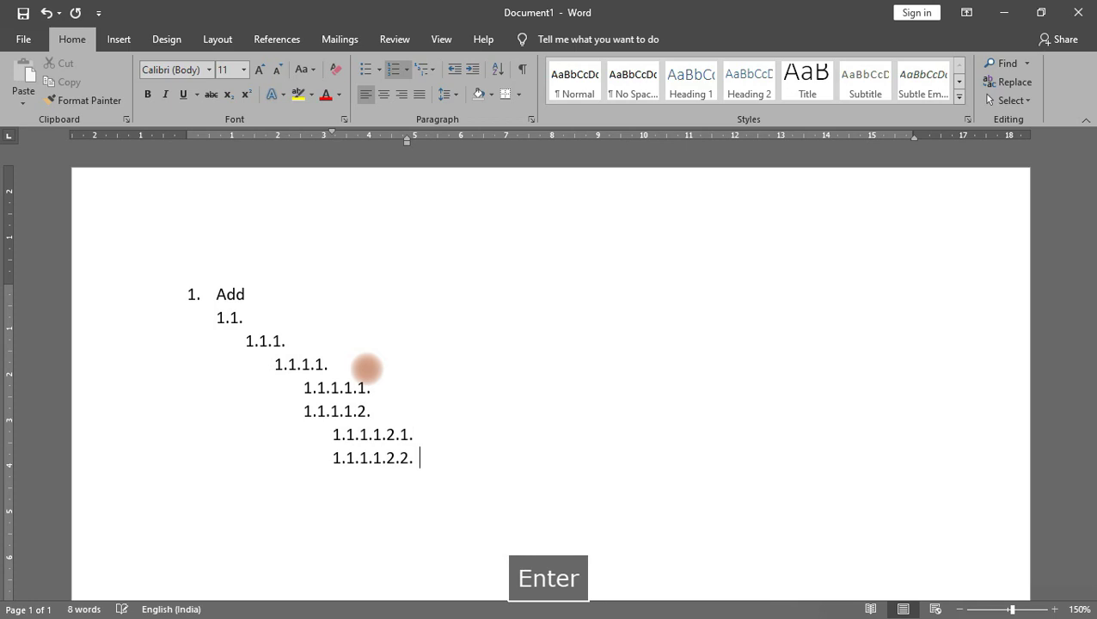
pyautogui.press('Tab')
pyautogui.press('BackSpace')
pyautogui.press('Tab')
# Step: Nest further down to 1.1.1.1.2.1.1.1.1, finishing with item 1.1.1.1.2.1.1.1.2
pyautogui.press('Tab')
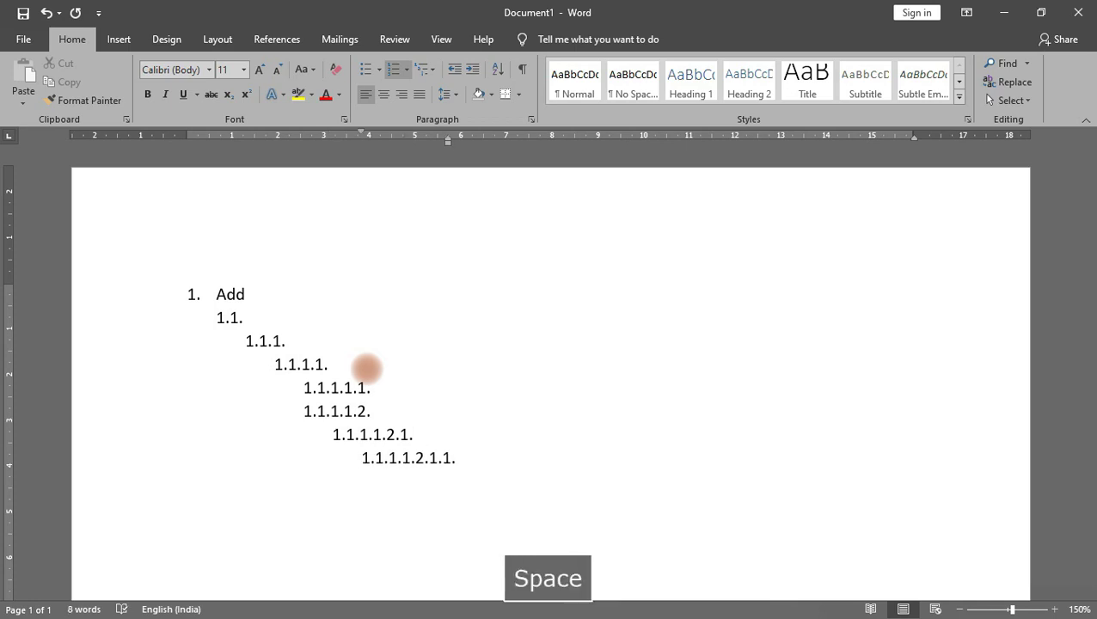
pyautogui.press('Return')
pyautogui.press('Tab')
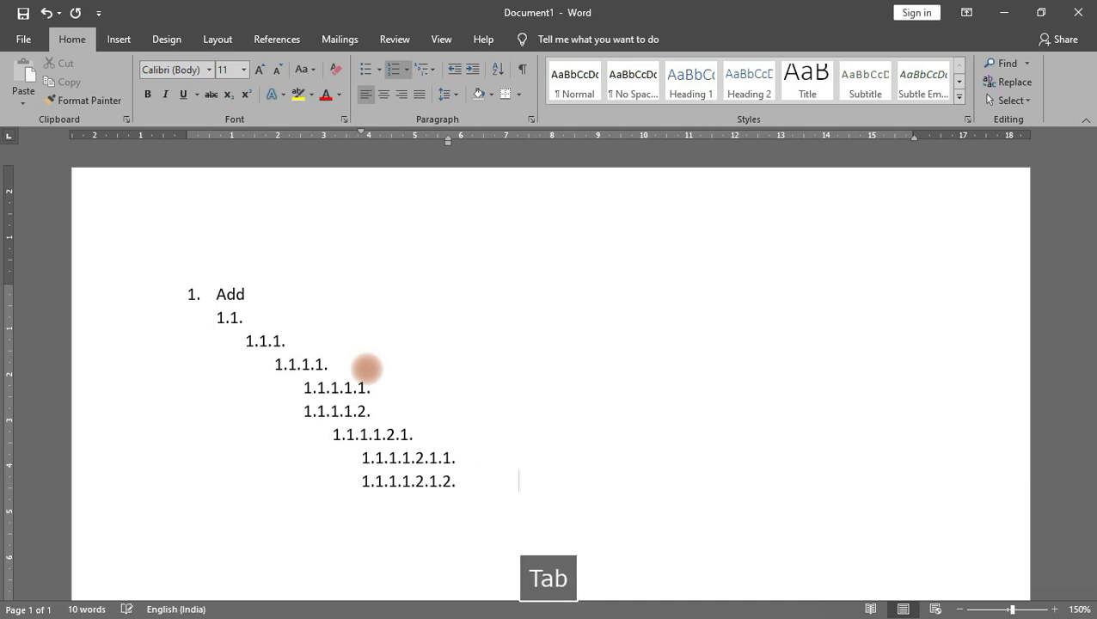
pyautogui.press('Return')
pyautogui.press('BackSpace')
pyautogui.press('BackSpace')
pyautogui.press('BackSpace')
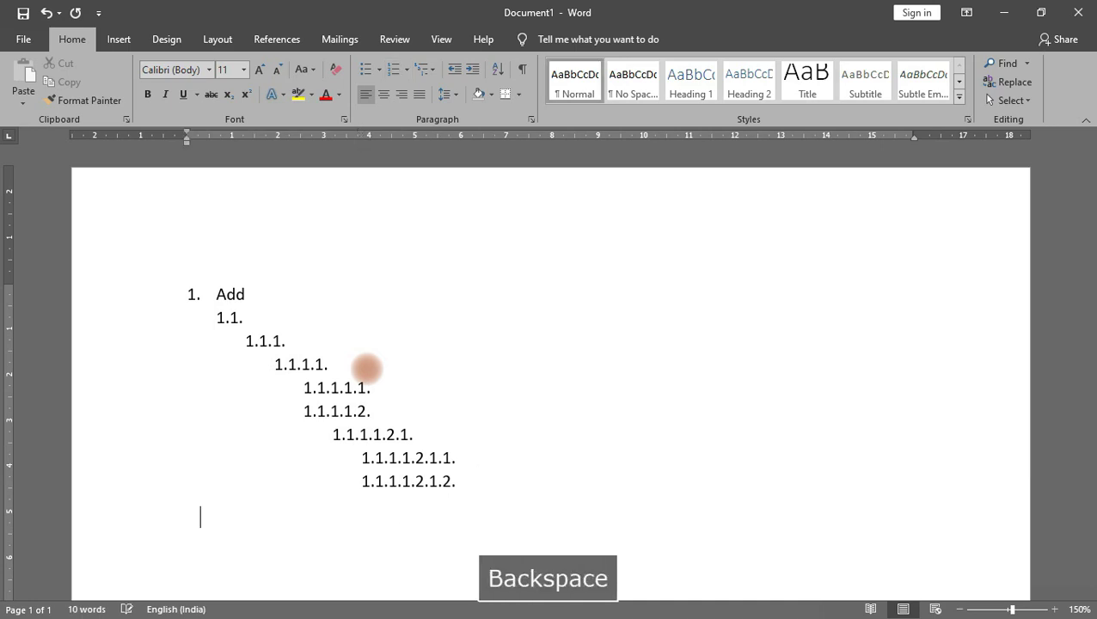
pyautogui.press('Tab')
pyautogui.press('BackSpace')
pyautogui.press('Tab')
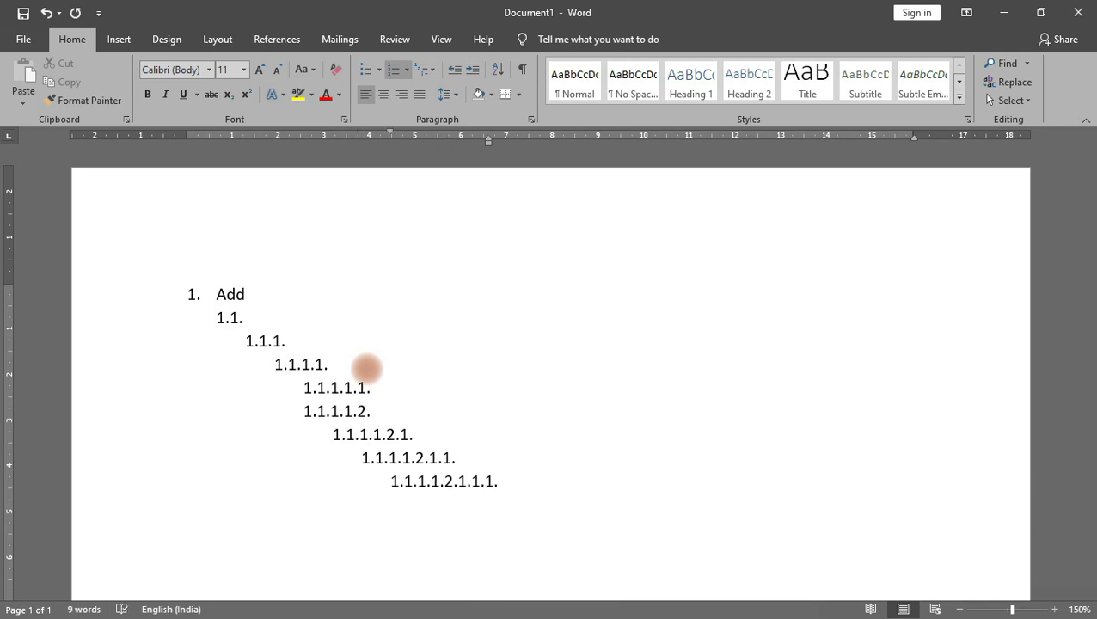
pyautogui.press('Return')
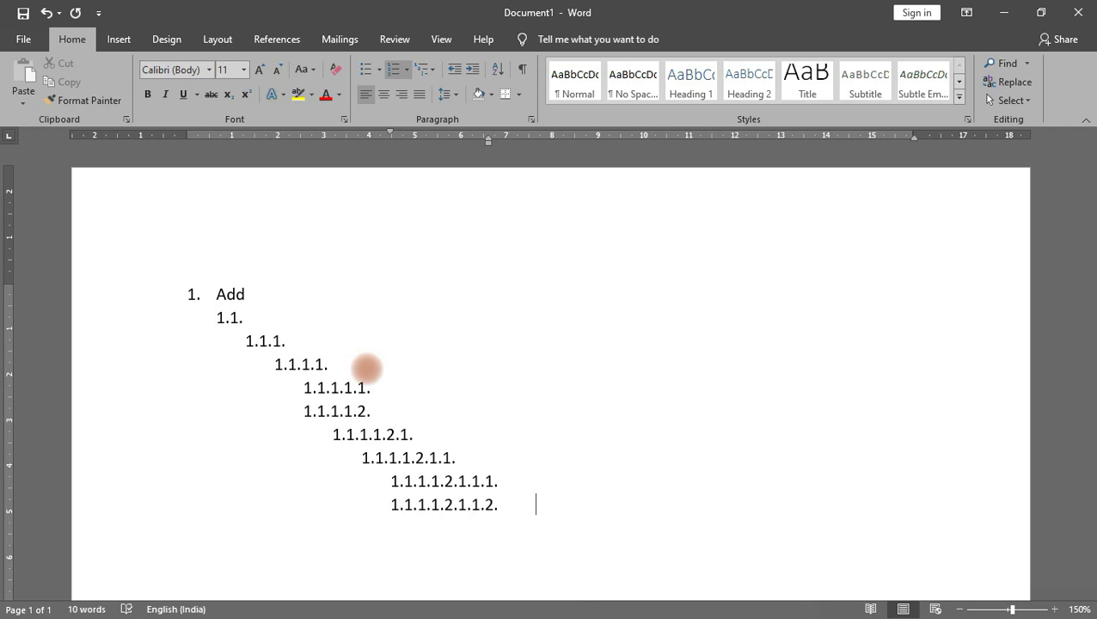
pyautogui.press('Tab')
pyautogui.press('Return')
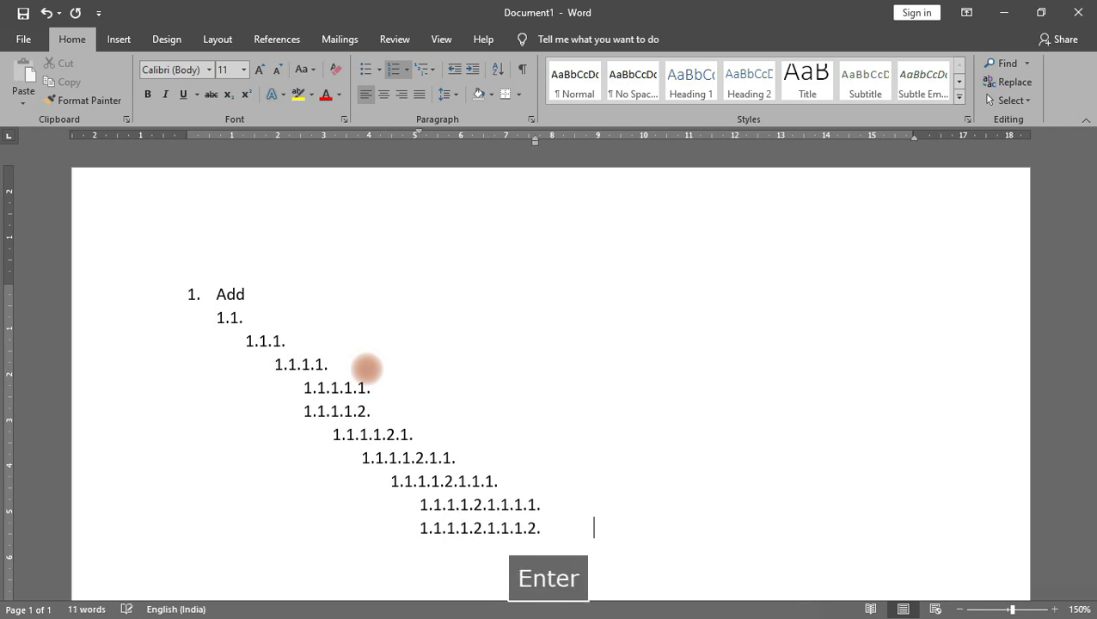
pyautogui.press('Tab')
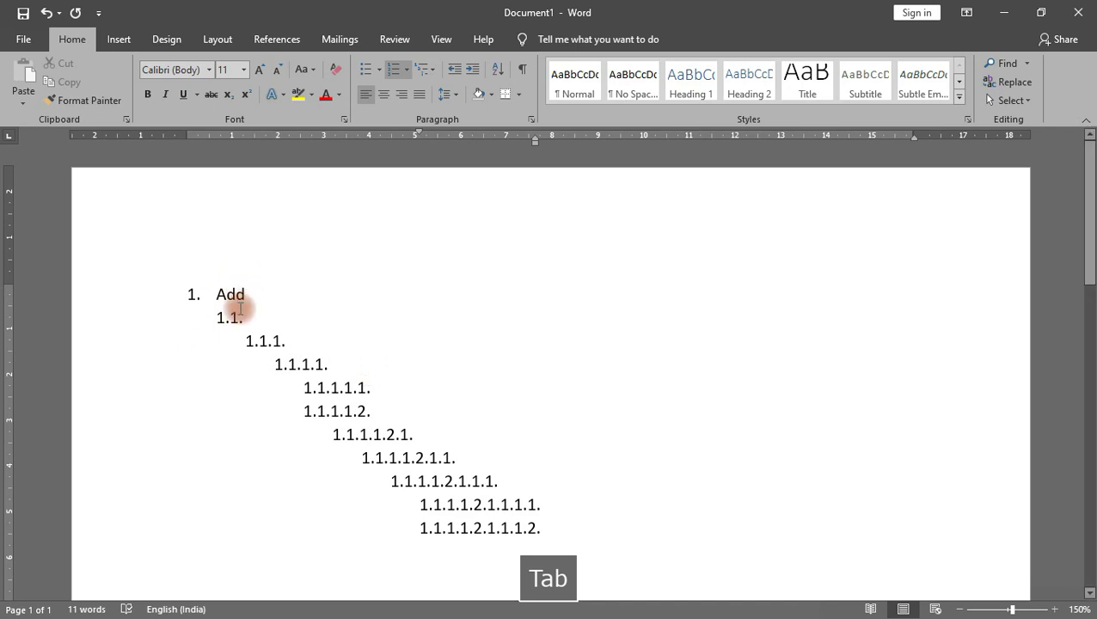
# Step: Delete all lines of the nine-level decimal list and open the Multilevel List styles
pyautogui.moveTo(594, 541); pyautogui.dragTo(137, 267)
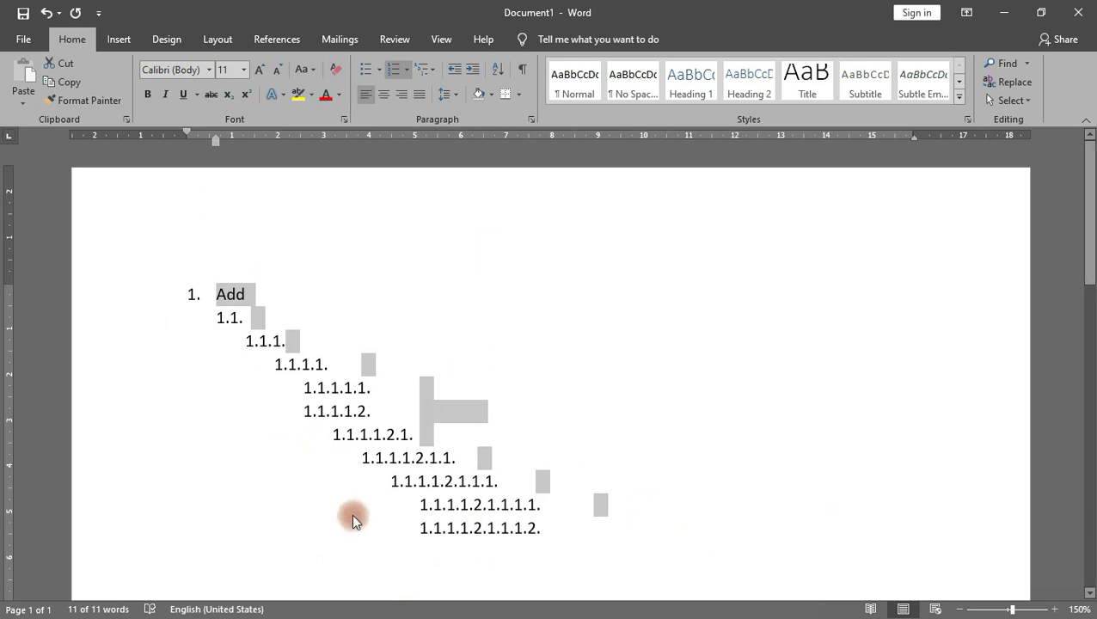
pyautogui.press('Delete')
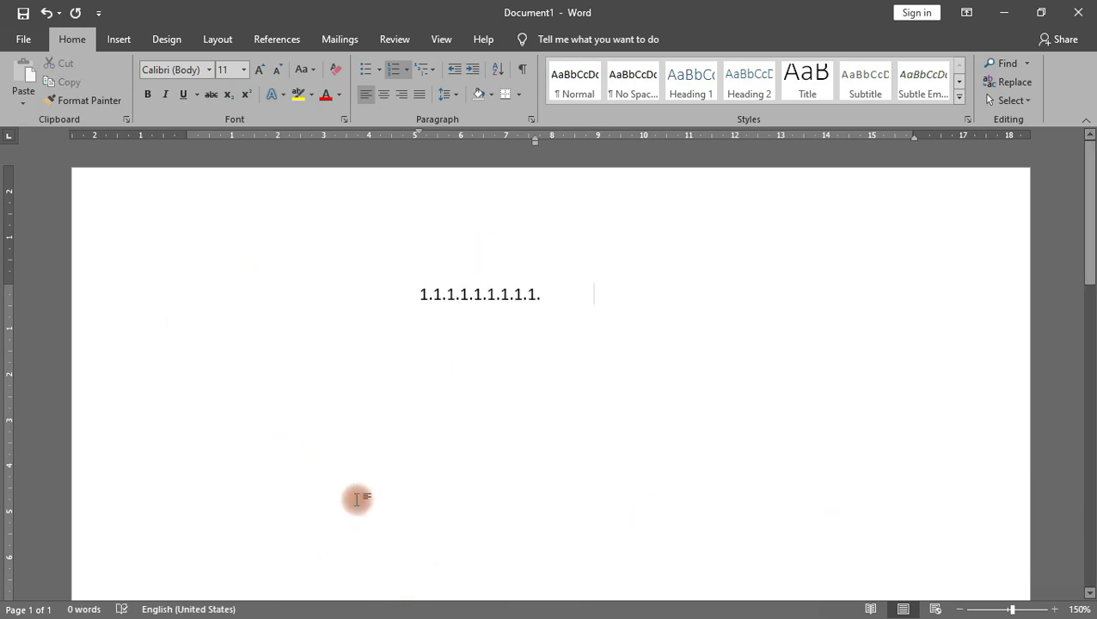
pyautogui.press('BackSpace')
pyautogui.press('BackSpace')
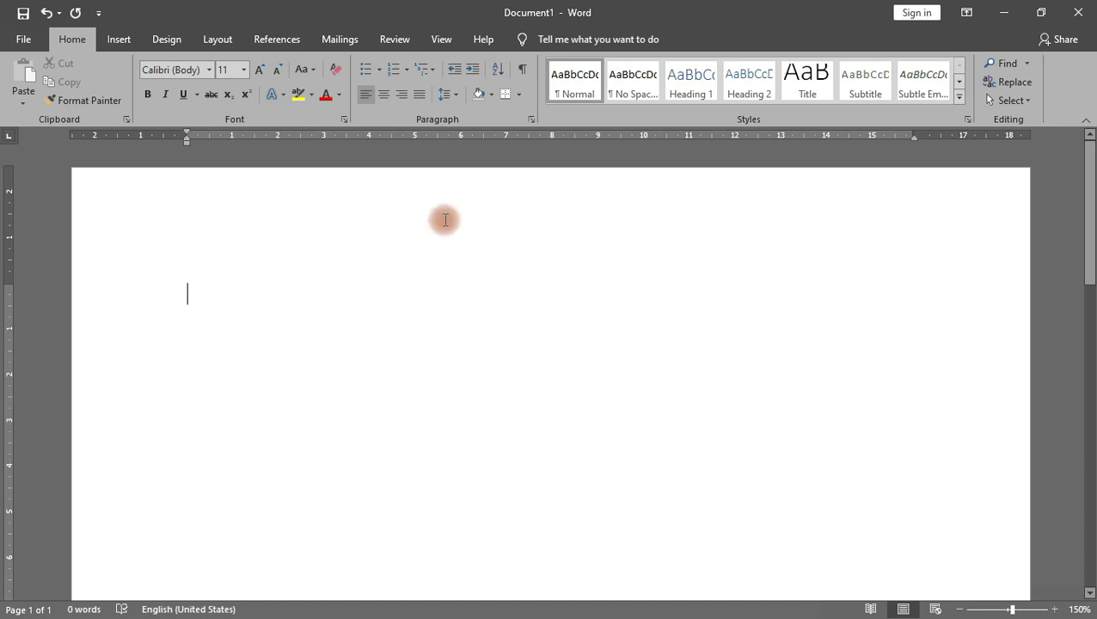
pyautogui.click(430, 69)
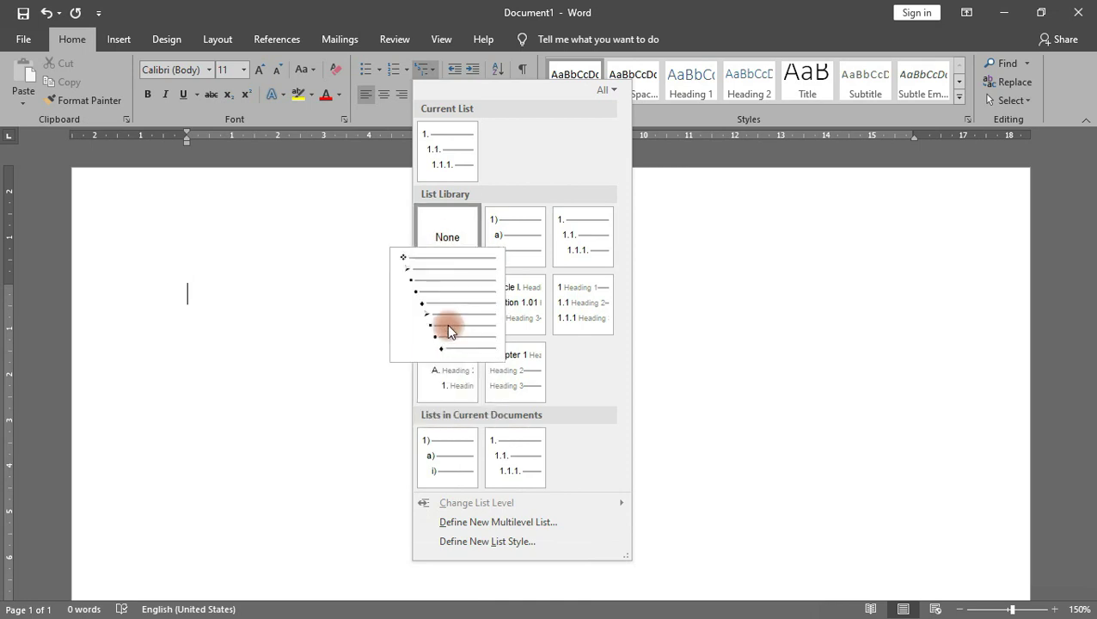
# Step: Apply the diamond-bullet multilevel list and type 'point 1' with 'point 2' nested below
pyautogui.moveTo(458, 310)
pyautogui.click(454, 319)
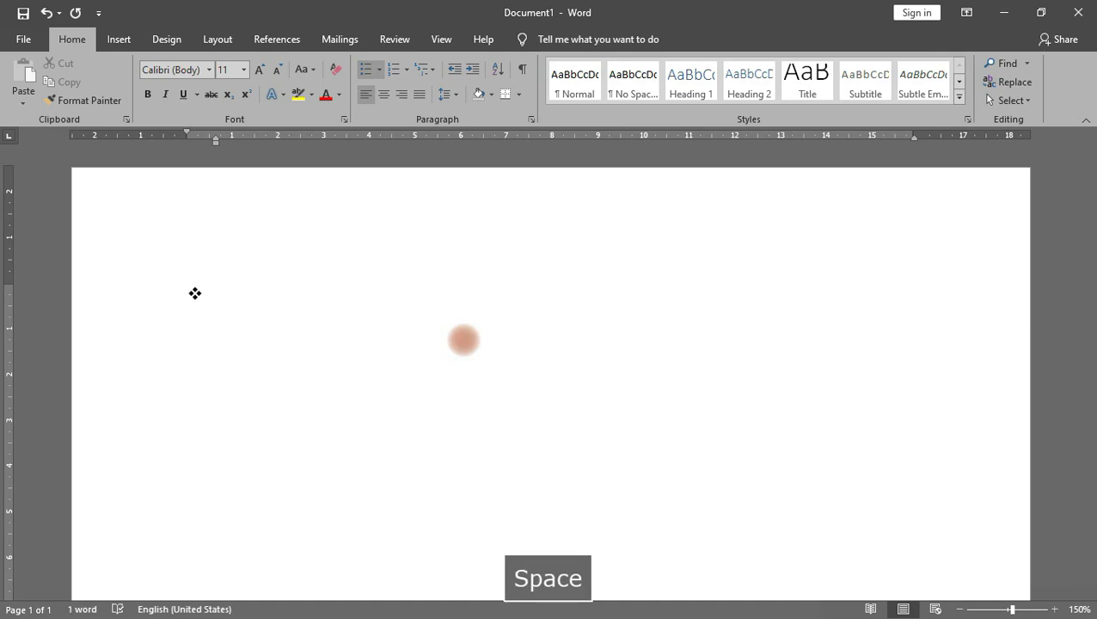
pyautogui.press('BackSpace')
pyautogui.write('point 1')
pyautogui.press('Return')
pyautogui.press('Tab')
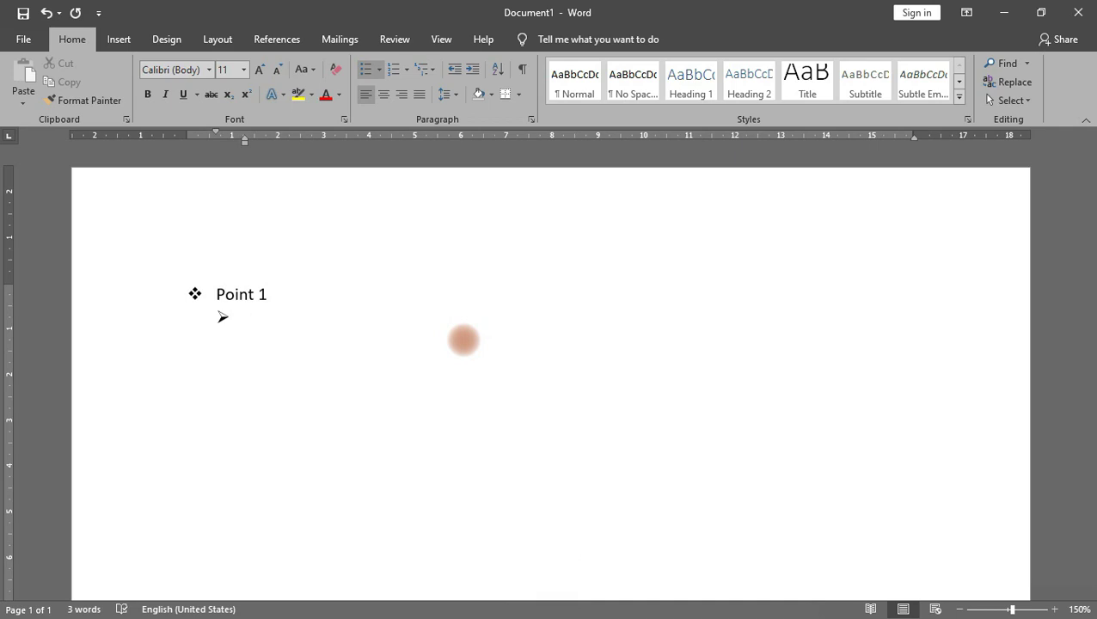
pyautogui.write('p')
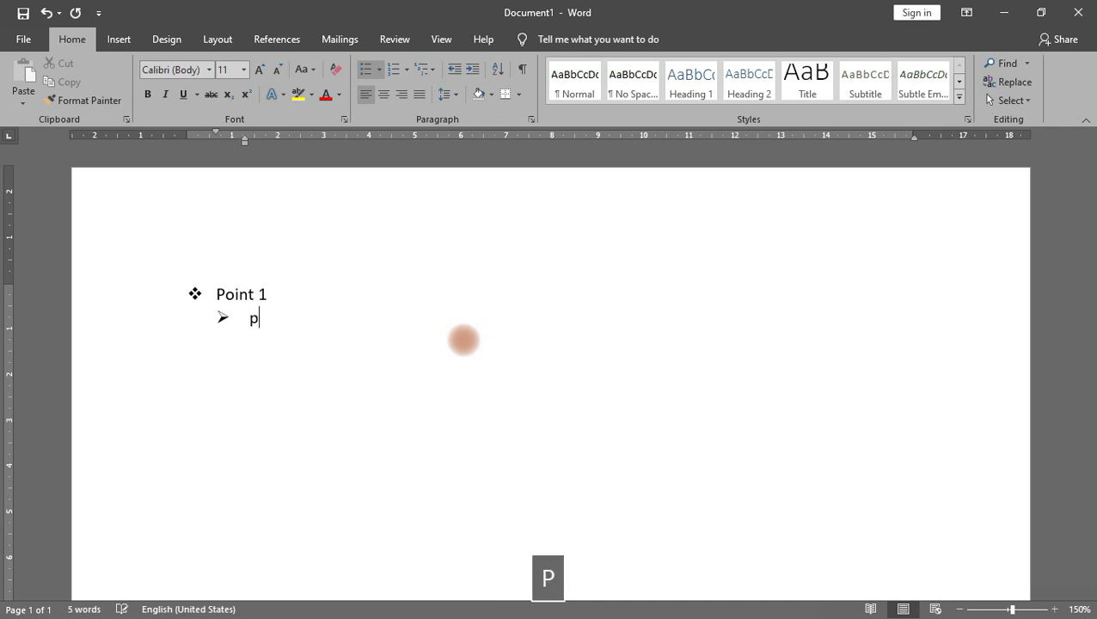
pyautogui.press('BackSpace')
pyautogui.write('point 2')
# Step: Add Point 3, Point 4, Point 5 and Point 6, each one bullet level deeper
pyautogui.press('Return')
pyautogui.press('Tab')
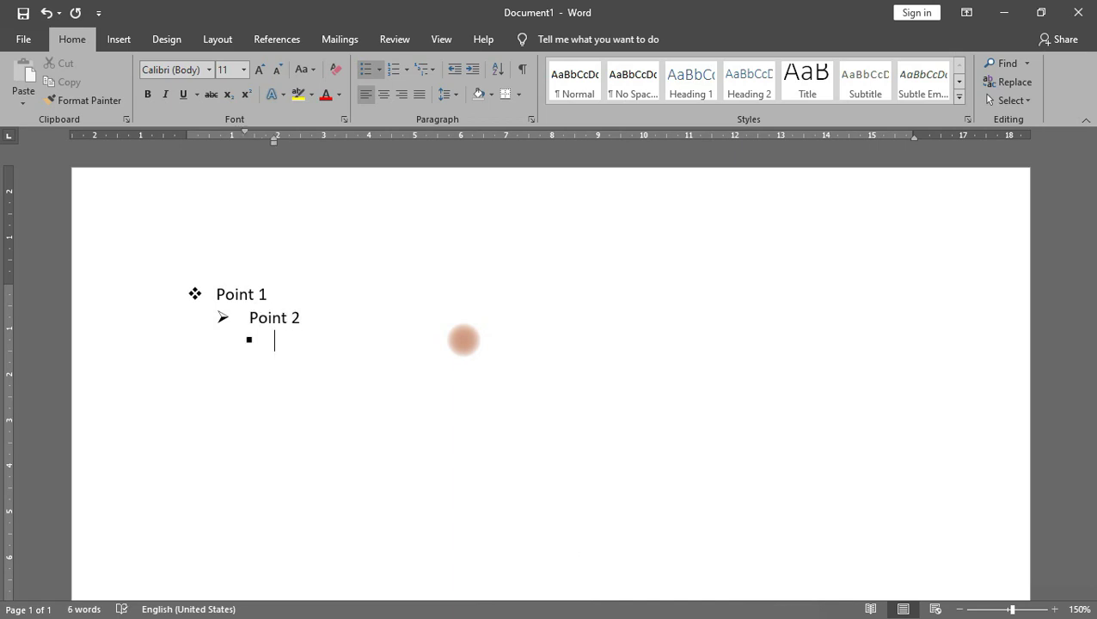
pyautogui.write('pi')
pyautogui.press('BackSpace')
pyautogui.write('oint 3')
pyautogui.press('Return')
pyautogui.press('Tab')
pyautogui.write('point ')
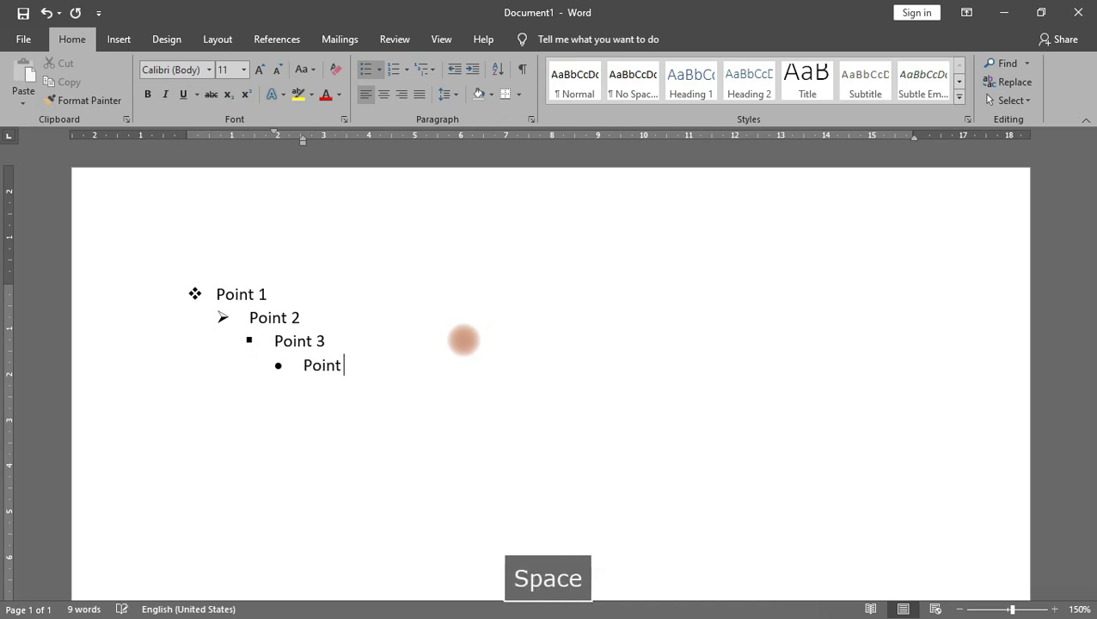
pyautogui.write('4')
pyautogui.press('Return')
pyautogui.press('Tab')
pyautogui.write('point 5')
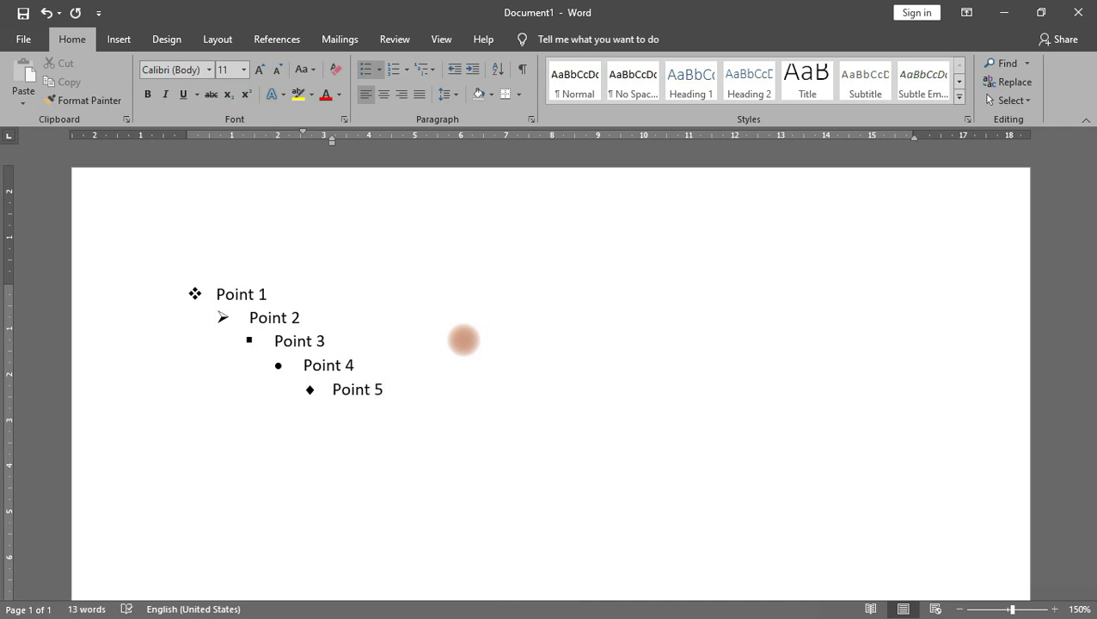
pyautogui.press('Return')
pyautogui.press('Tab')
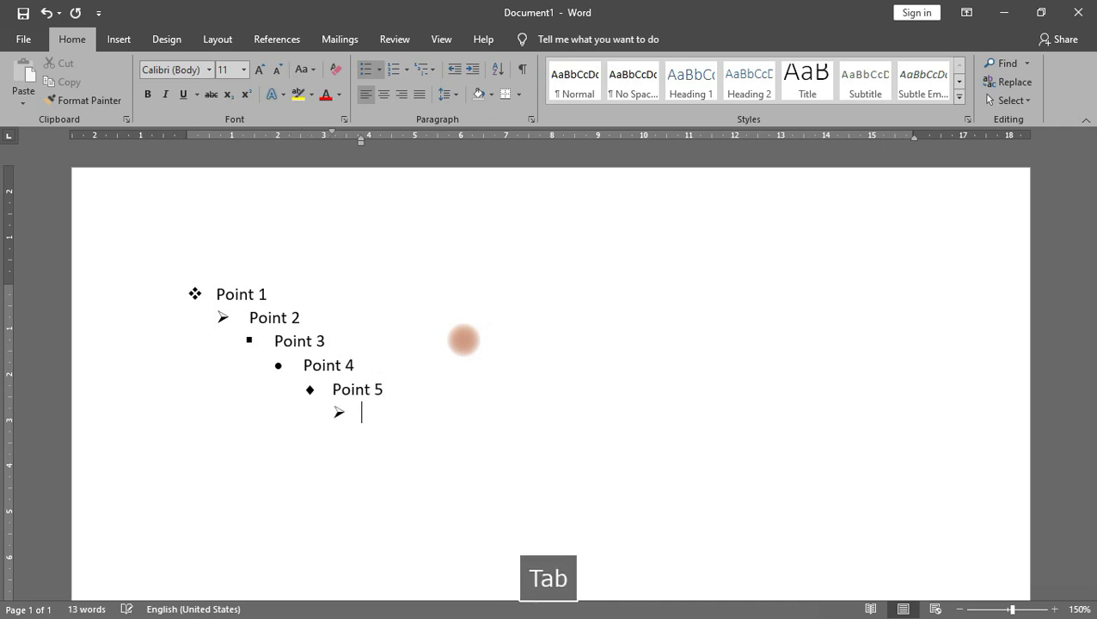
pyautogui.write('point')
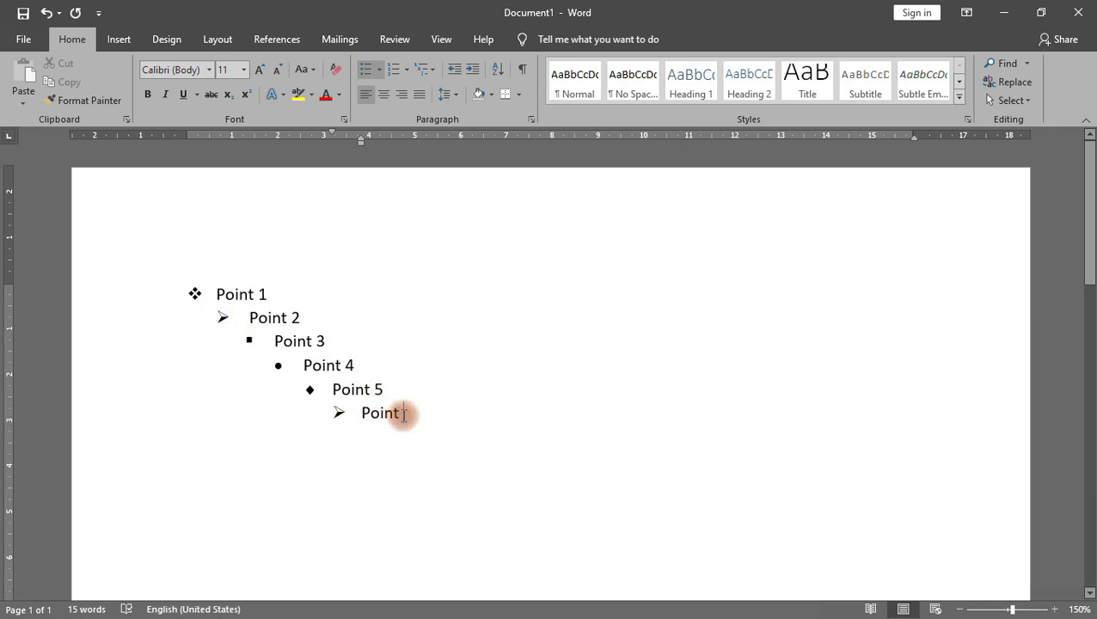
pyautogui.write('6')
# Step: Add Point 7, Point 8 and Point 9, each nested one level deeper
pyautogui.press('Return')
pyautogui.press('Tab')
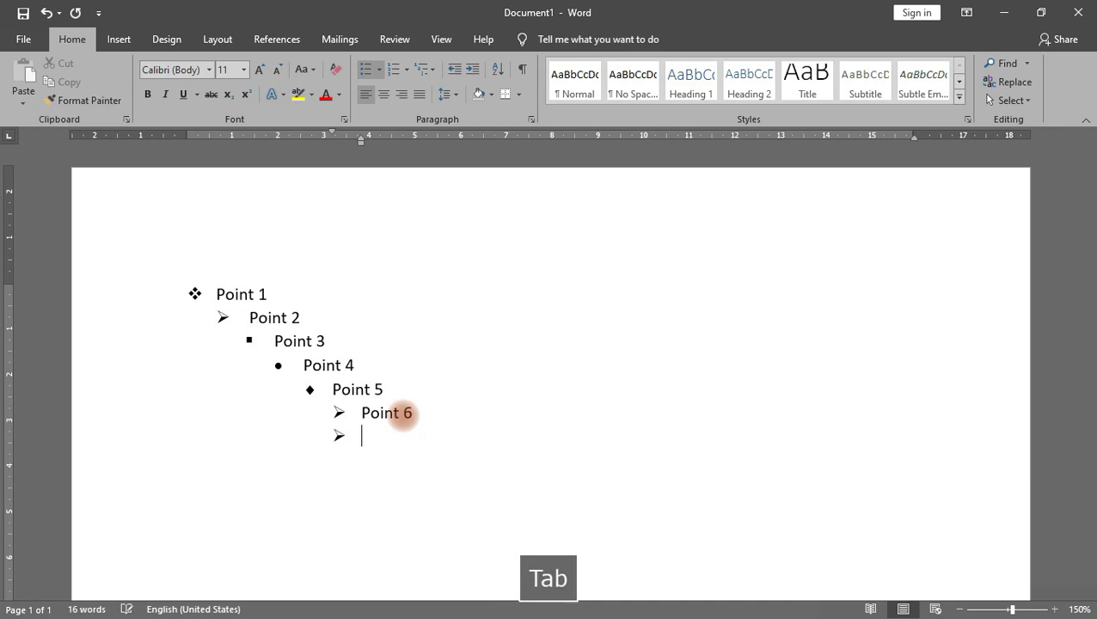
pyautogui.write('Point 7')
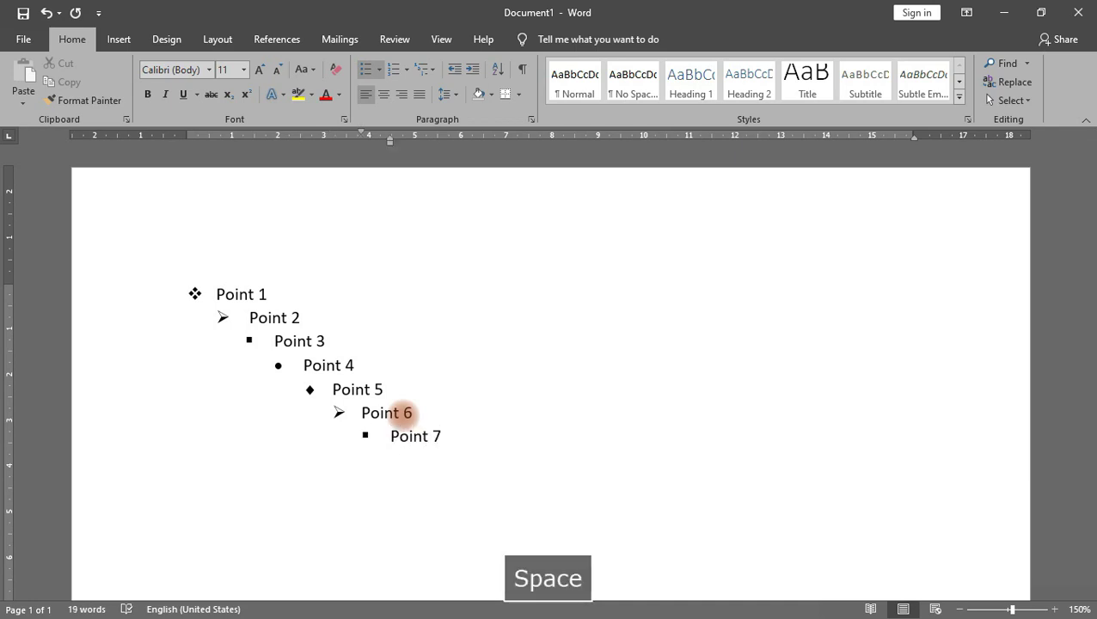
pyautogui.press('Return')
pyautogui.press('Tab')
pyautogui.write('point 8')
pyautogui.press('Return')
pyautogui.write('`')
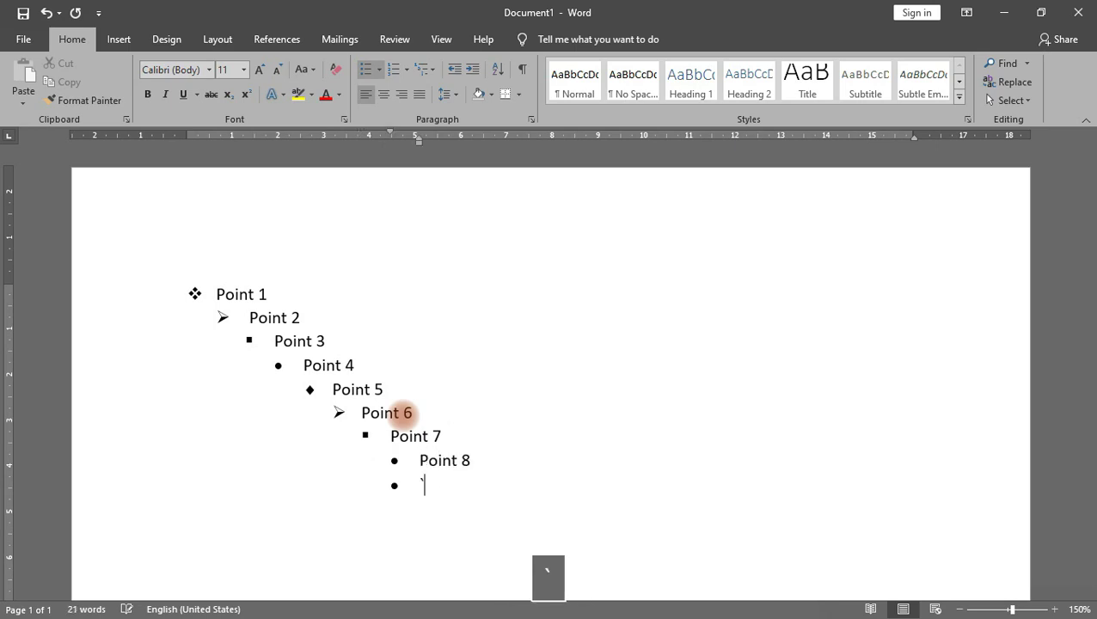
pyautogui.press('BackSpace')
pyautogui.press('Tab')
pyautogui.write('point 9')
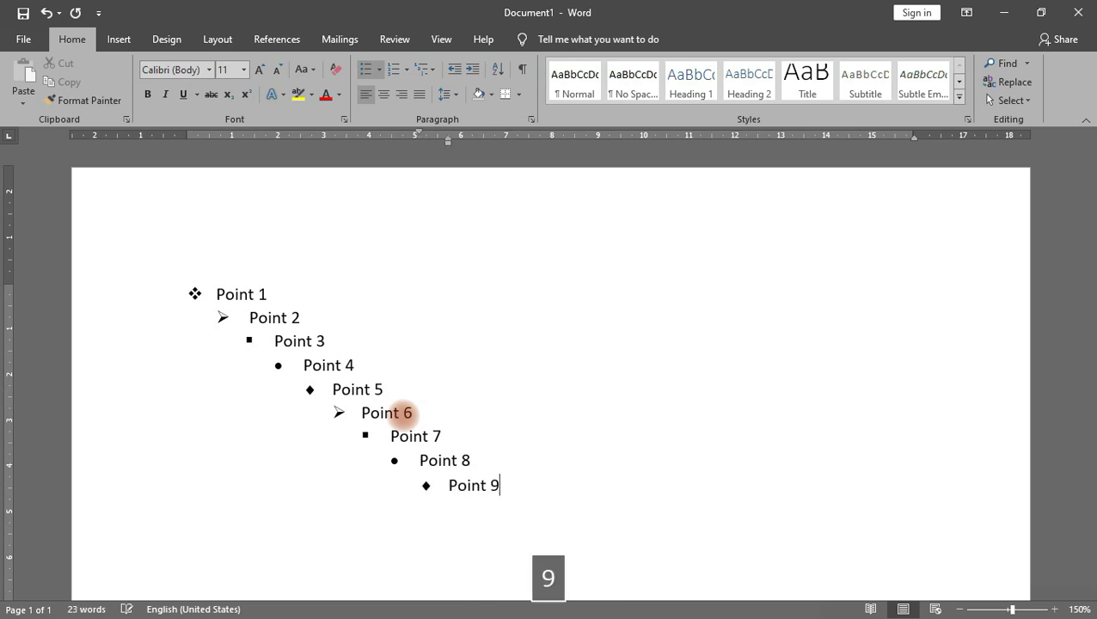
pyautogui.press('Return')
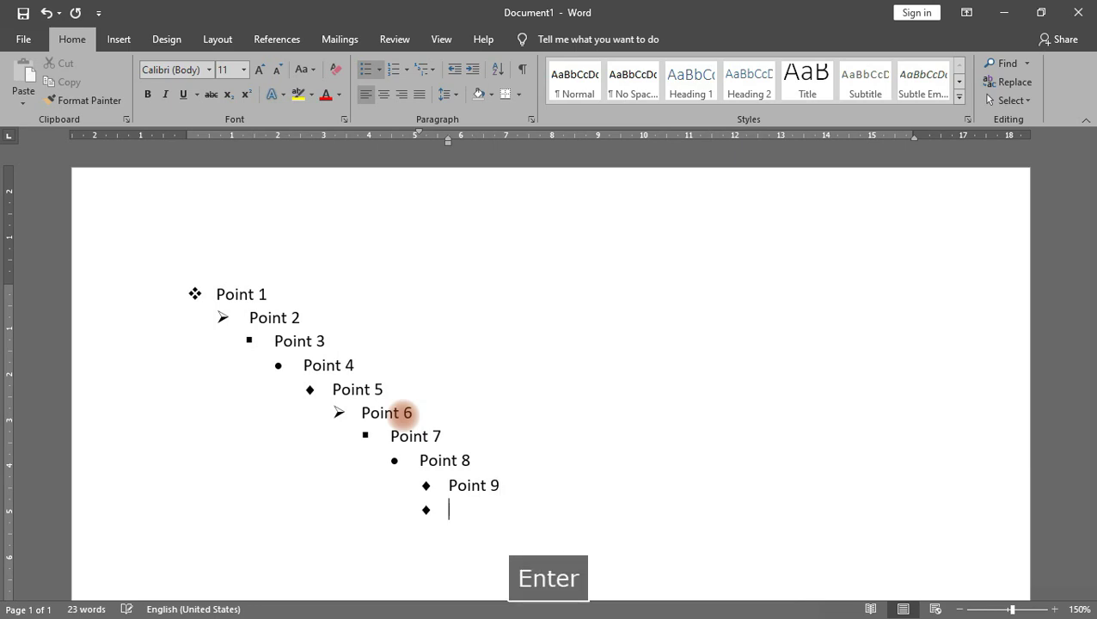
pyautogui.press('Tab')
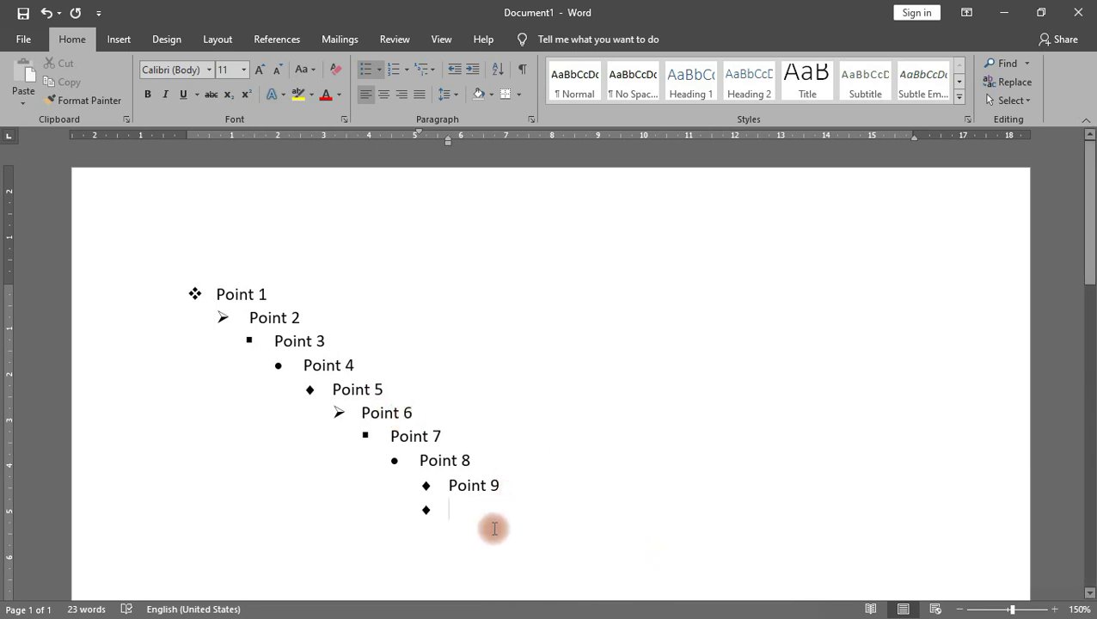
# Step: Select every line of the Point 1–9 list
pyautogui.moveTo(487, 518); pyautogui.dragTo(139, 275)
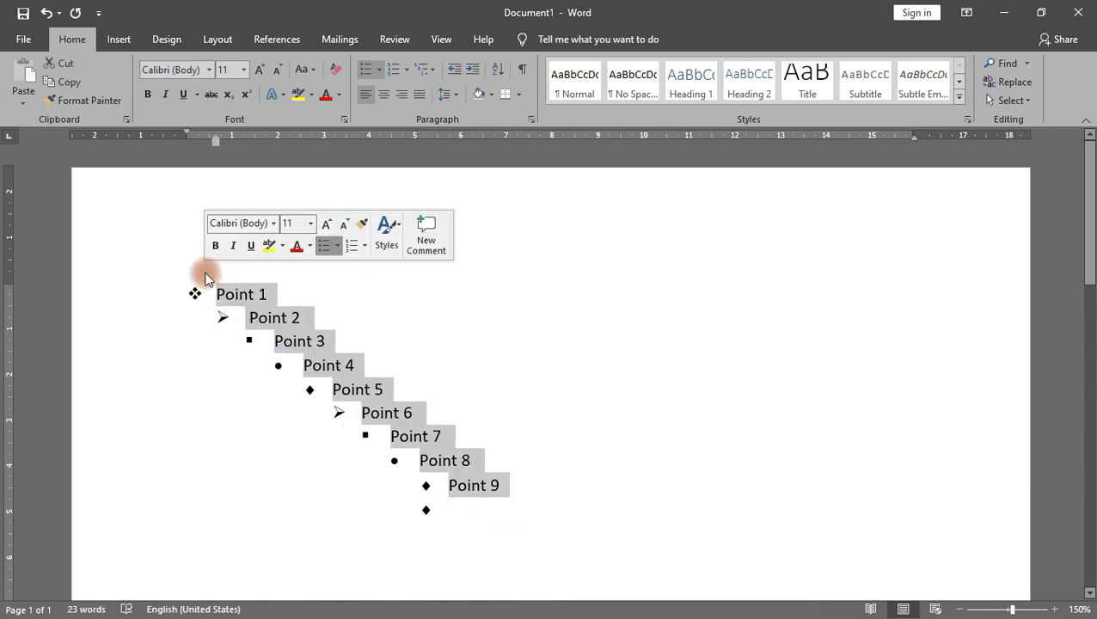
pyautogui.click(515, 532)
pyautogui.keyDown('shift'); pyautogui.click(191, 296); pyautogui.keyUp('shift')
pyautogui.keyDown('shift'); pyautogui.click(171, 289); pyautogui.keyUp('shift')
pyautogui.click(521, 534)
pyautogui.keyDown('shift'); pyautogui.click(190, 271); pyautogui.keyUp('shift')
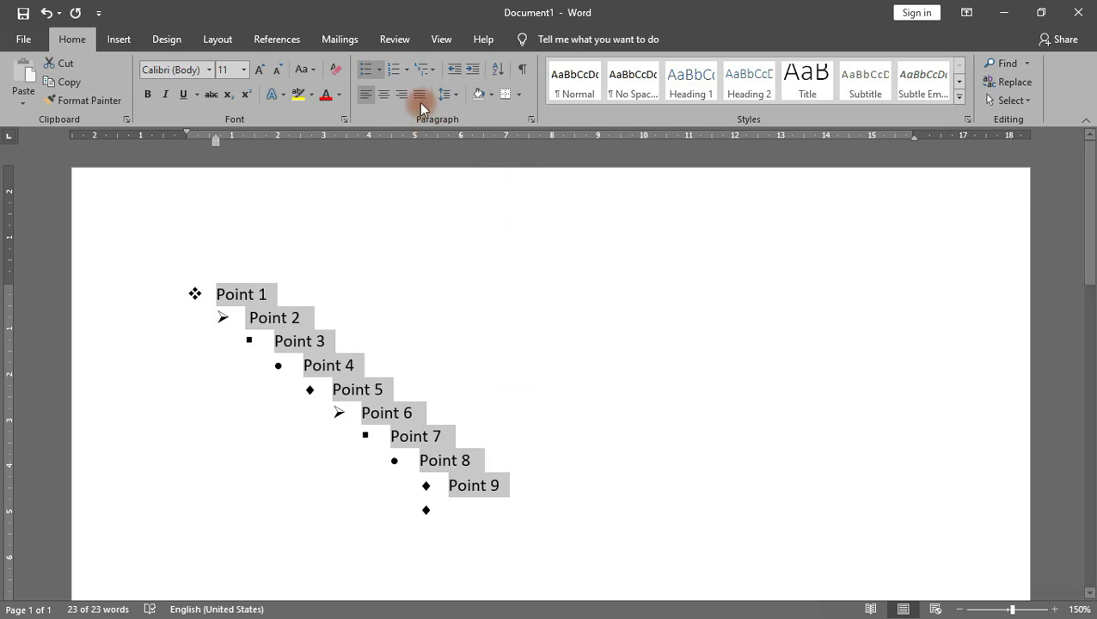
# Step: In Define New Multilevel List, choose level 2 and open its bullet Font settings
pyautogui.click(431, 77)
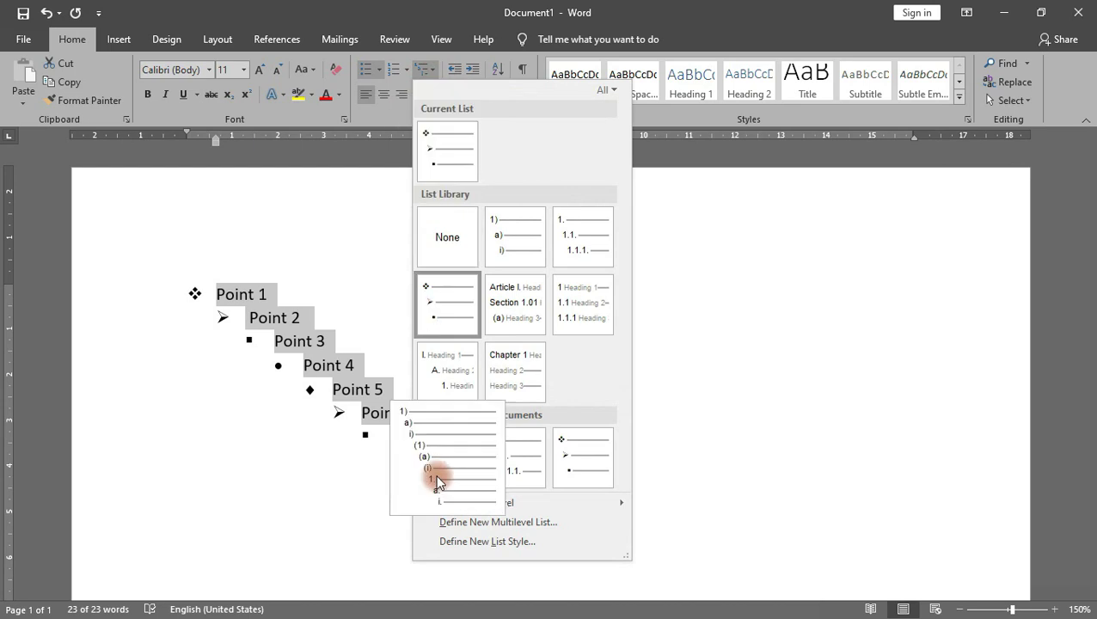
pyautogui.click(493, 524)
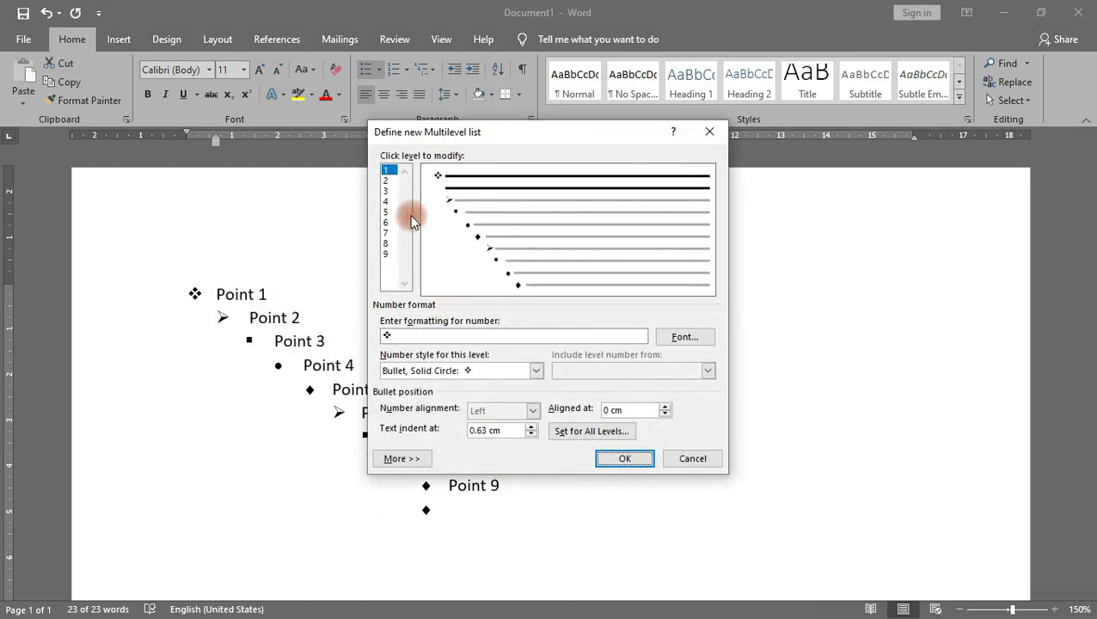
pyautogui.moveTo(456, 133); pyautogui.dragTo(642, 201)
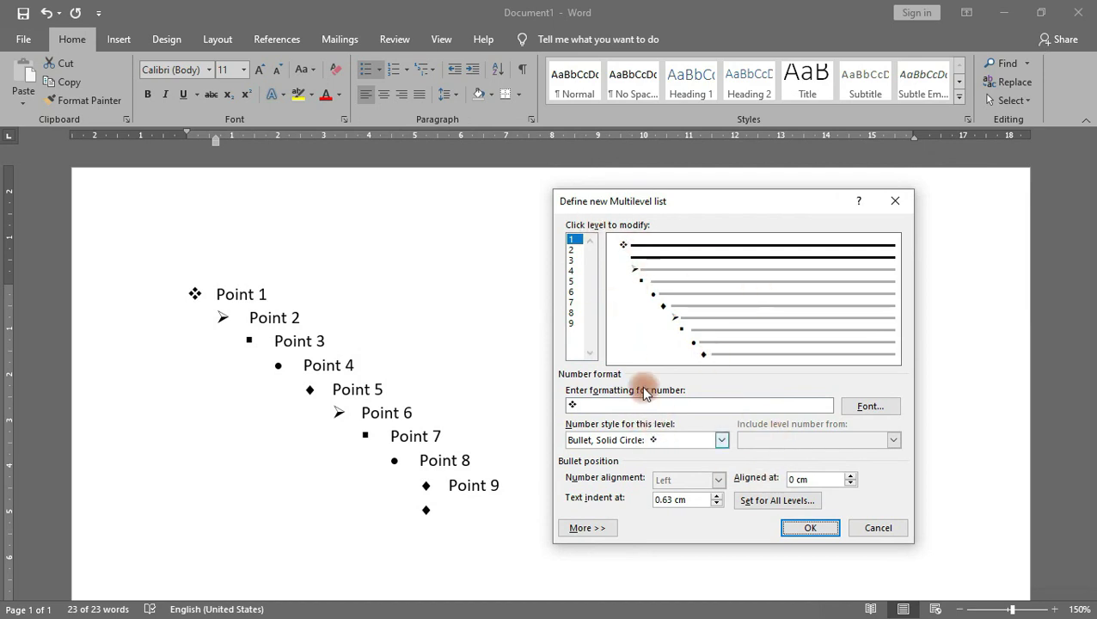
pyautogui.click(571, 322)
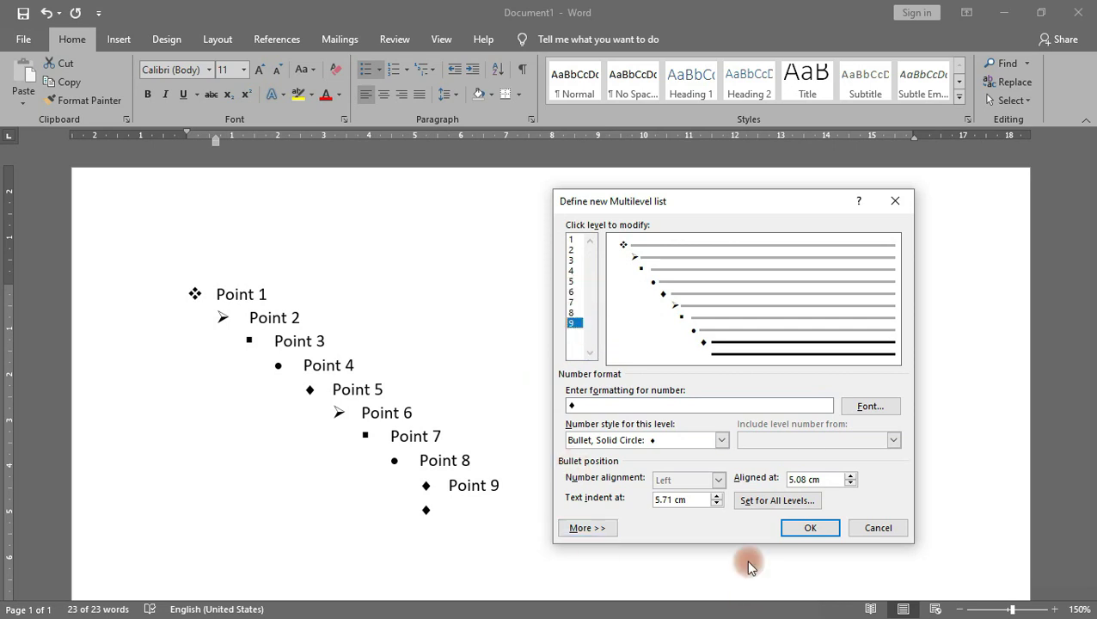
pyautogui.moveTo(624, 245); pyautogui.dragTo(580, 255)
pyautogui.click(580, 254)
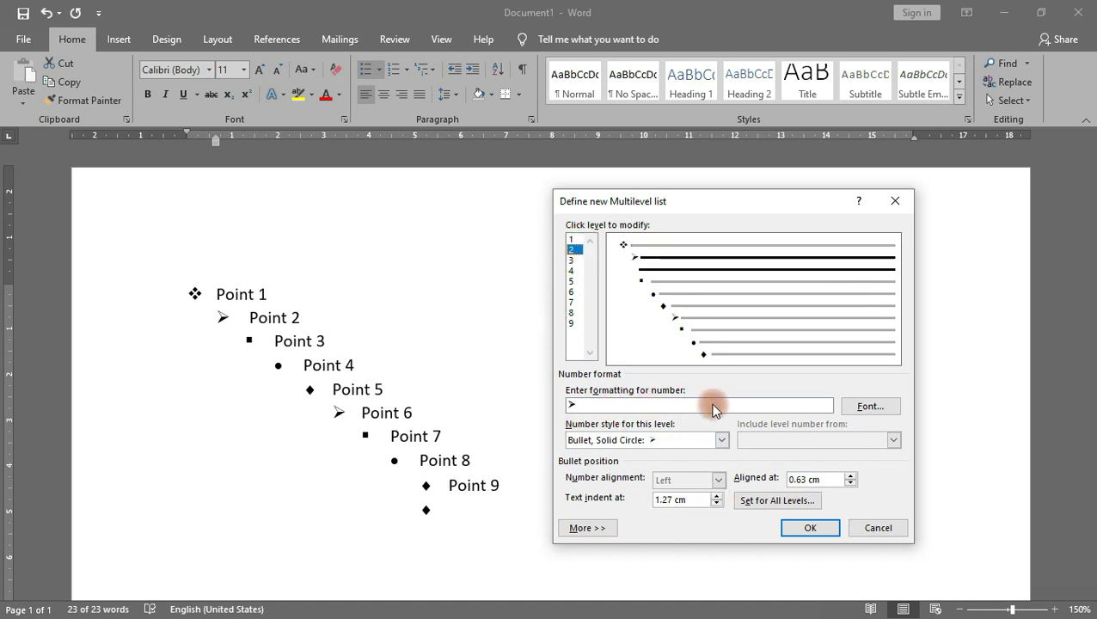
pyautogui.click(701, 440)
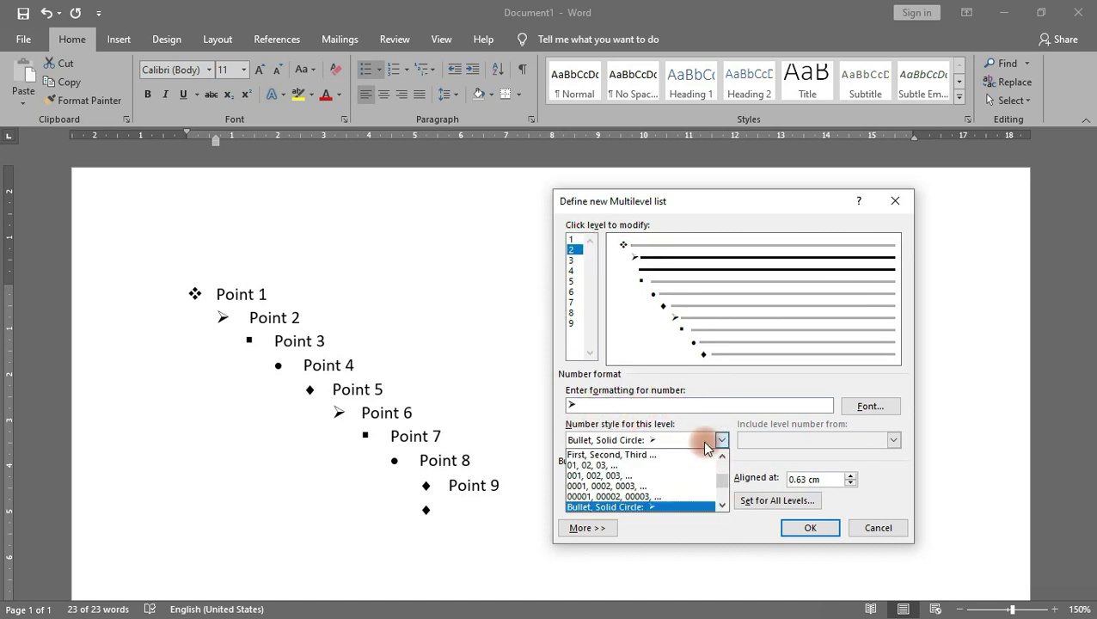
pyautogui.click(701, 441)
pyautogui.click(870, 406)
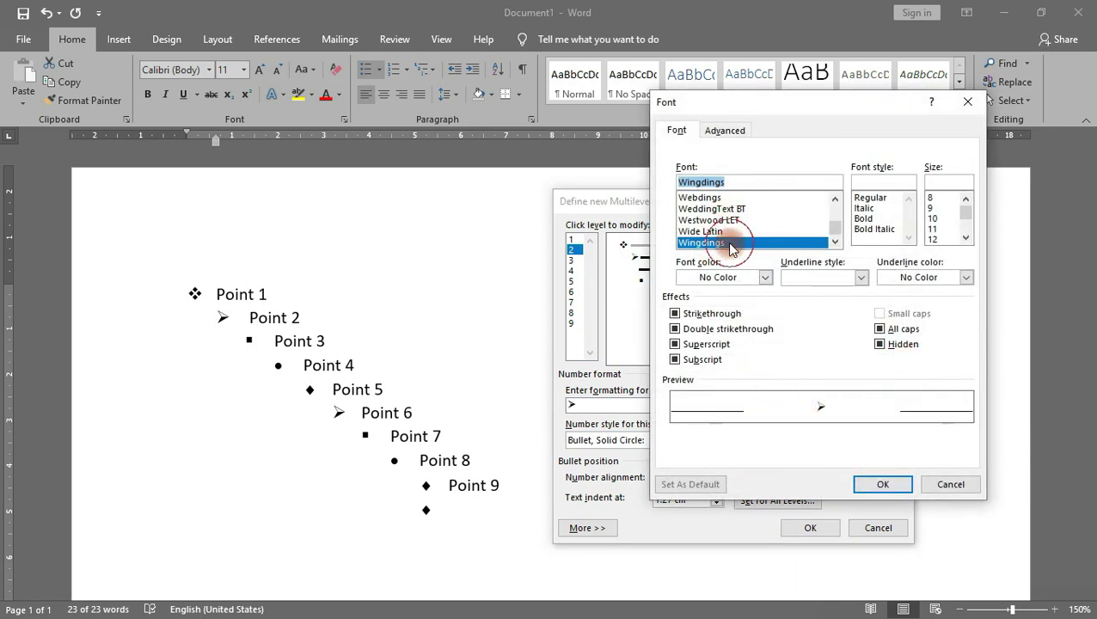
# Step: Set the level-2 bullet font to Webdings and confirm the change
pyautogui.click(710, 198)
pyautogui.click(892, 483)
pyautogui.click(683, 408)
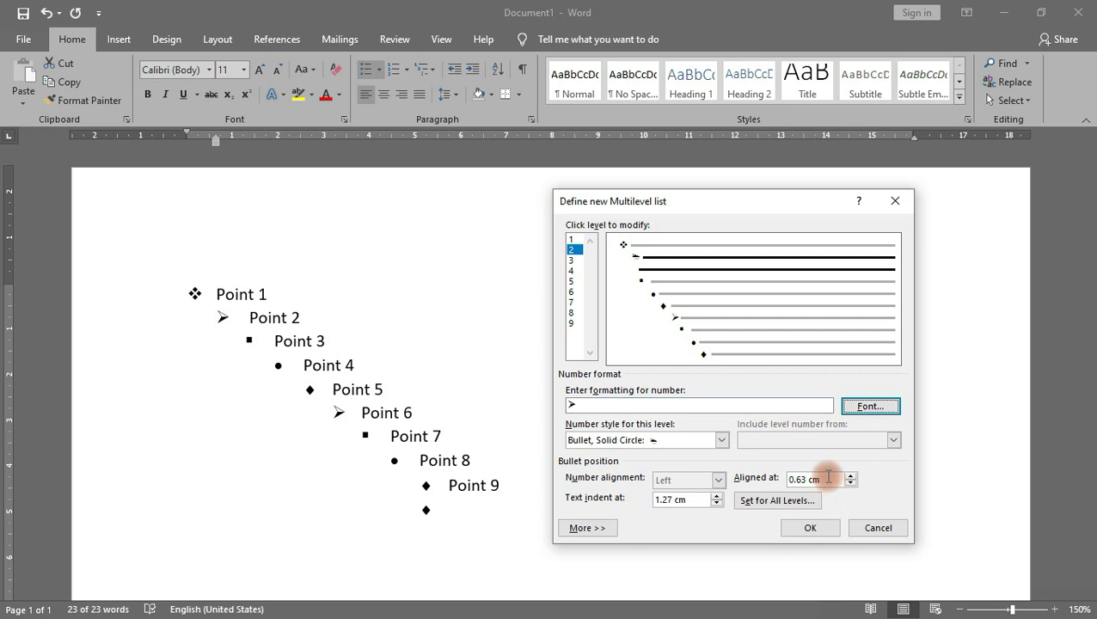
# Step: Raise the level-2 Aligned at position to 3 cm, apply it, then undo the change
pyautogui.click(830, 481)
pyautogui.click(851, 475)
pyautogui.click(851, 475)
pyautogui.click(850, 476)
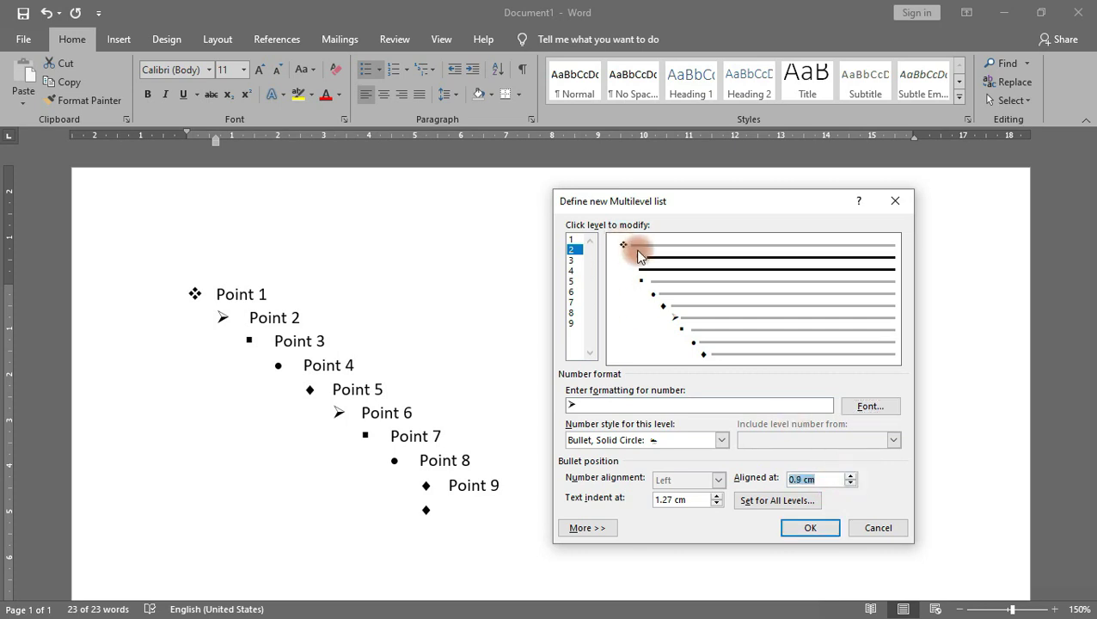
pyautogui.click(851, 475)
pyautogui.click(850, 475)
pyautogui.click(850, 475)
pyautogui.click(851, 475)
pyautogui.click(851, 475)
pyautogui.click(851, 475)
pyautogui.click(851, 476)
pyautogui.click(851, 476)
pyautogui.click(850, 475)
pyautogui.click(851, 476)
pyautogui.click(851, 475)
pyautogui.click(851, 475)
pyautogui.click(851, 476)
pyautogui.click(851, 475)
pyautogui.click(851, 475)
pyautogui.click(851, 476)
pyautogui.click(851, 476)
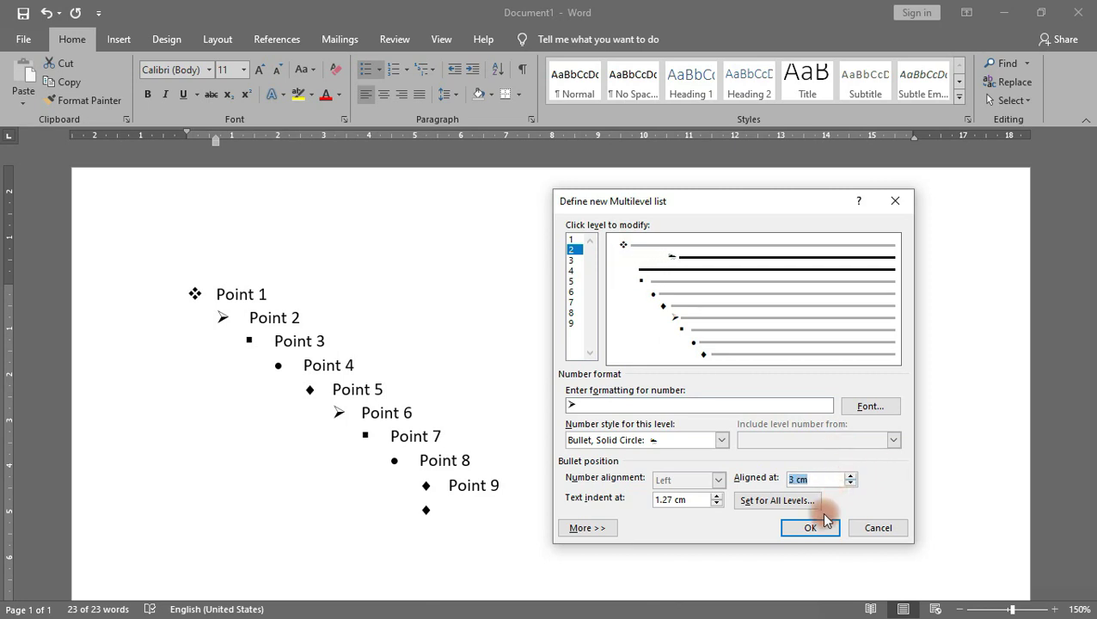
pyautogui.click(824, 519)
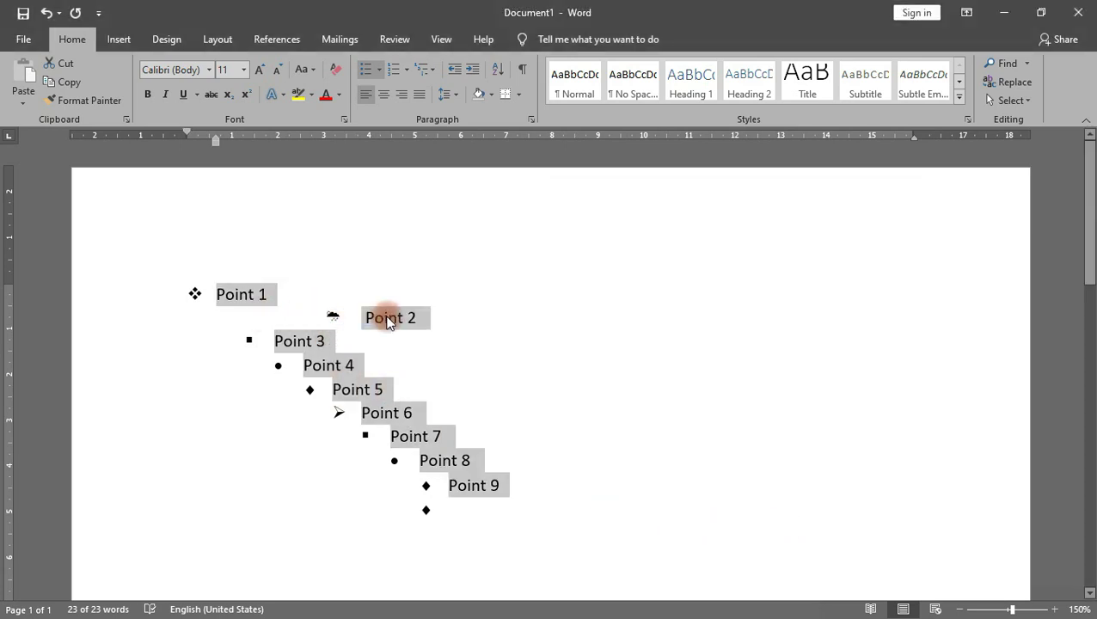
pyautogui.hotkey('ctrl', 'z')
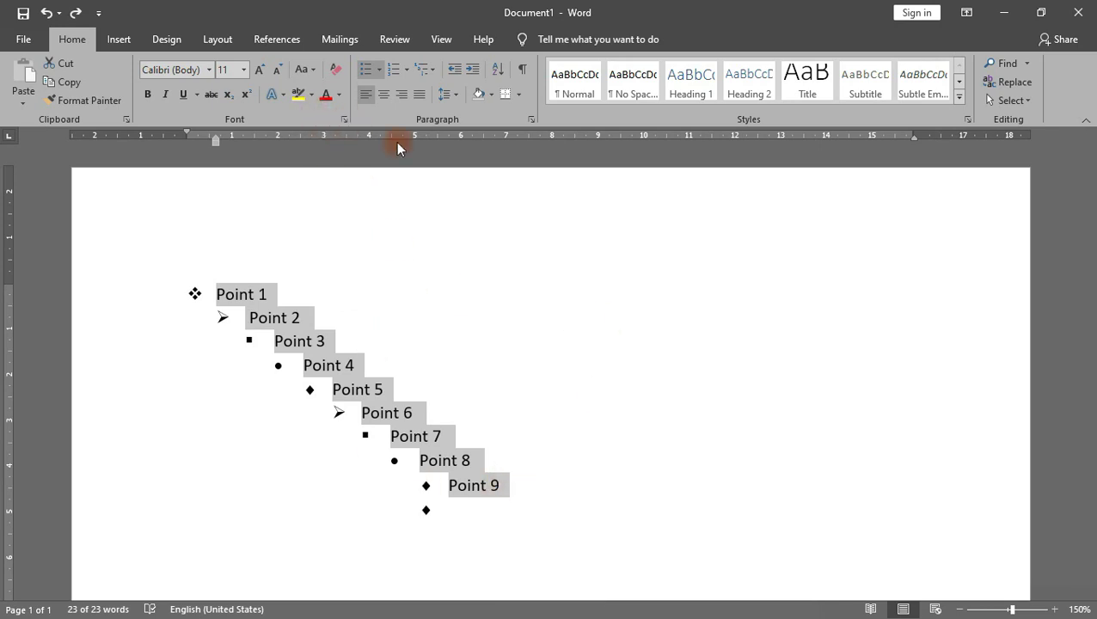
# Step: Define a new multilevel list with the level-1 text indent raised to 2.3 cm and apply it
pyautogui.click(422, 74)
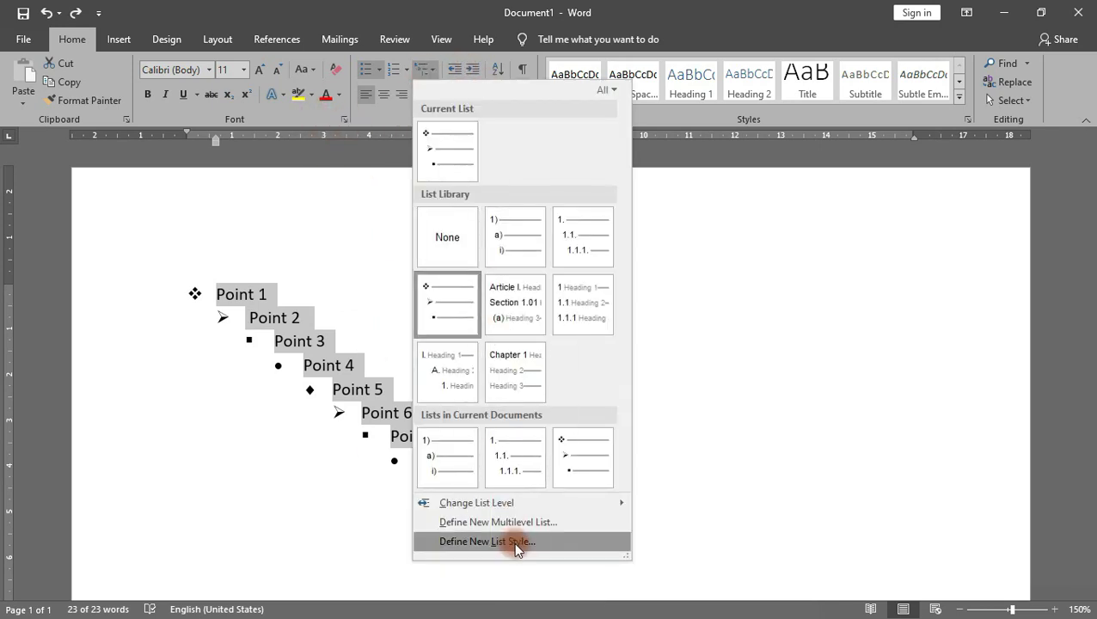
pyautogui.click(521, 522)
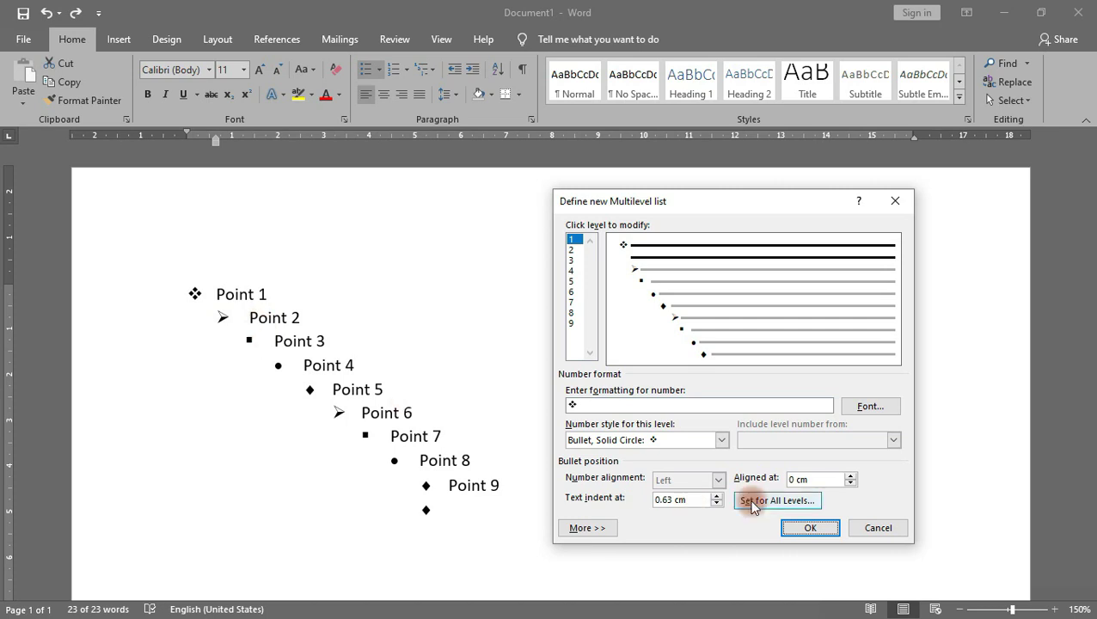
pyautogui.click(716, 497)
pyautogui.click(716, 497)
pyautogui.click(716, 496)
pyautogui.click(716, 497)
pyautogui.click(716, 496)
pyautogui.click(716, 496)
pyautogui.click(716, 496)
pyautogui.click(716, 497)
pyautogui.click(716, 497)
pyautogui.click(716, 497)
pyautogui.click(716, 497)
pyautogui.click(717, 497)
pyautogui.click(716, 496)
pyautogui.click(716, 497)
pyautogui.click(716, 497)
pyautogui.click(717, 496)
pyautogui.click(716, 496)
pyautogui.click(809, 526)
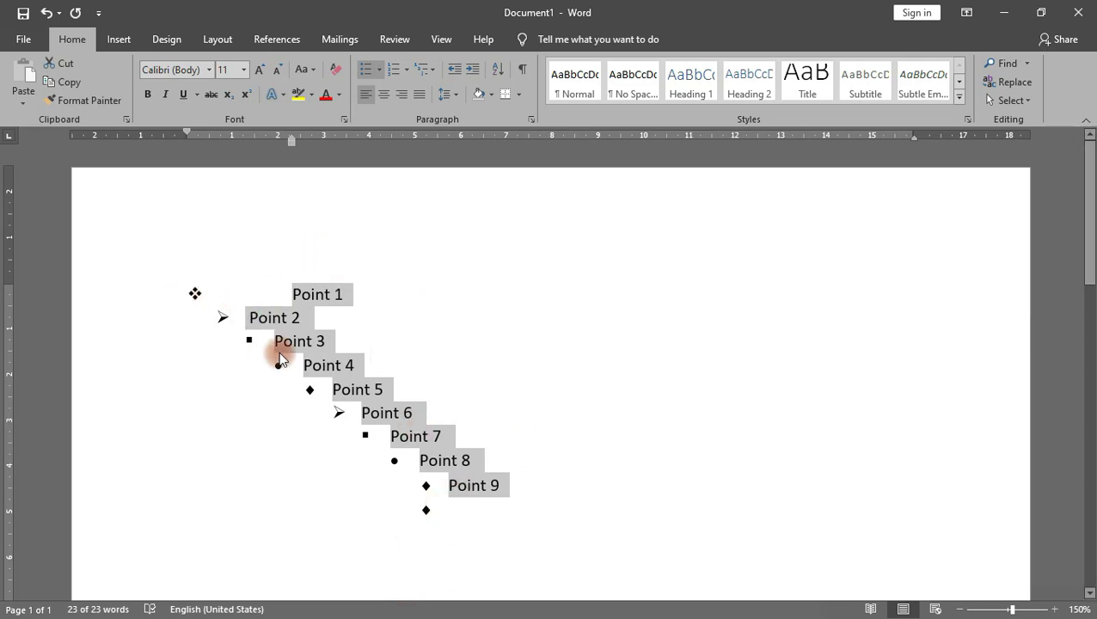
# Step: Select all document content with Ctrl+A and delete the Point 1–9 list
pyautogui.click(552, 543)
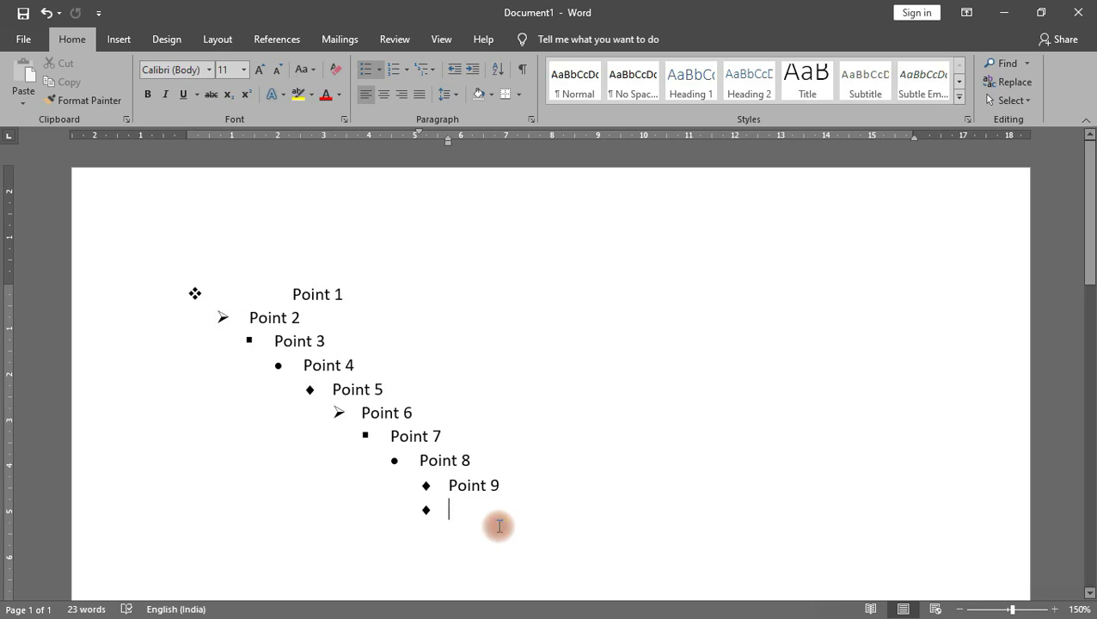
pyautogui.hotkey('ctrl', 'a')
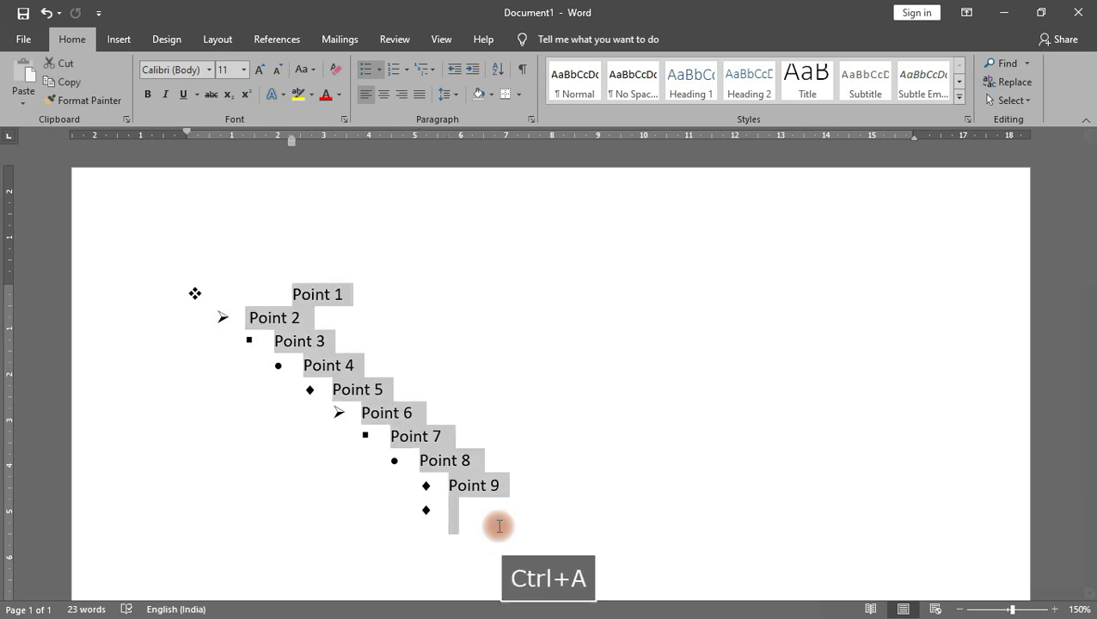
pyautogui.press('Delete')
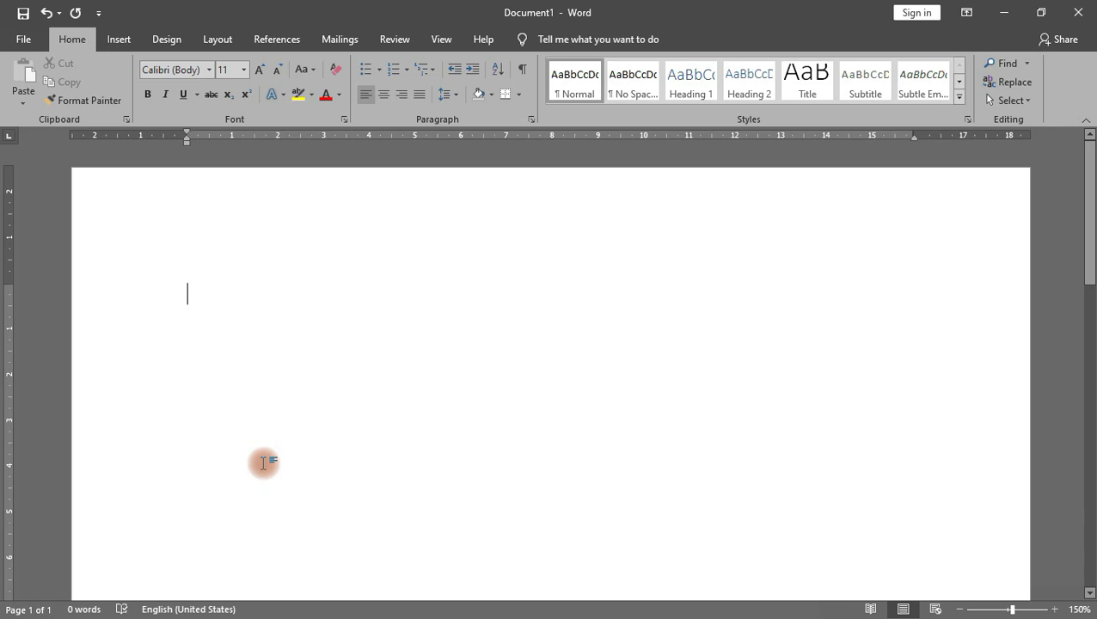
# Step: Left-align the empty paragraph on the blank page
pyautogui.click(339, 357)
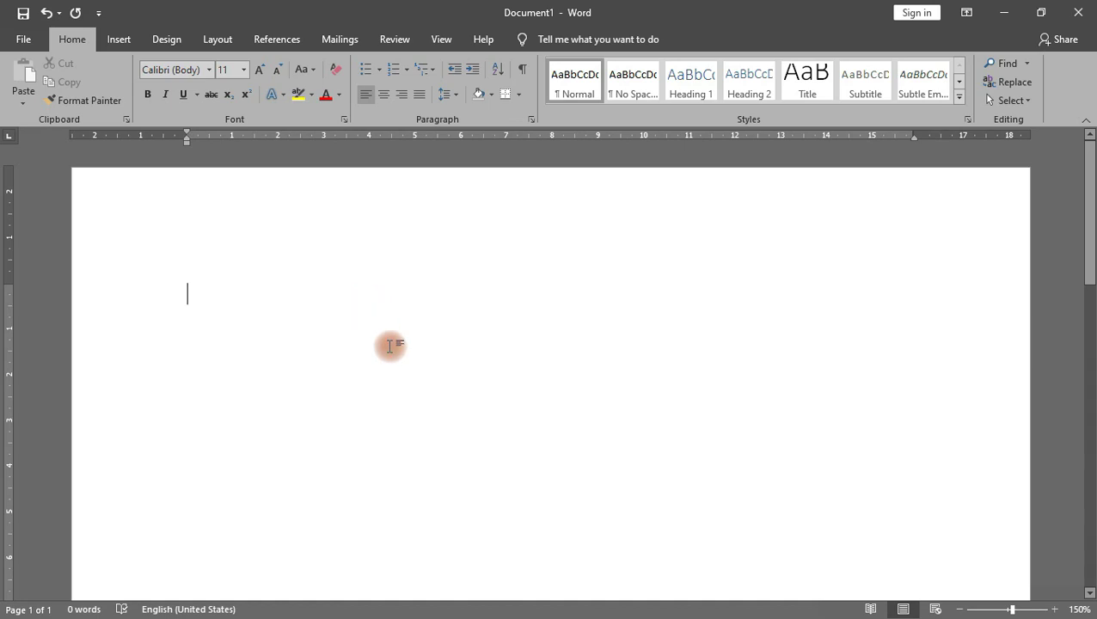
pyautogui.click(362, 99)
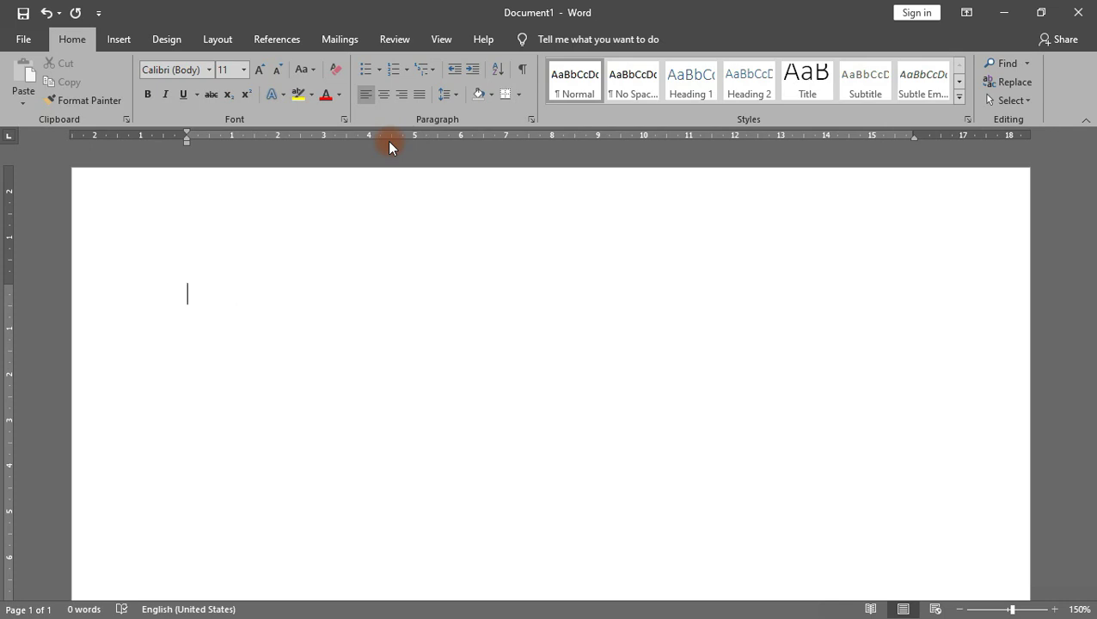
pyautogui.click(382, 361)
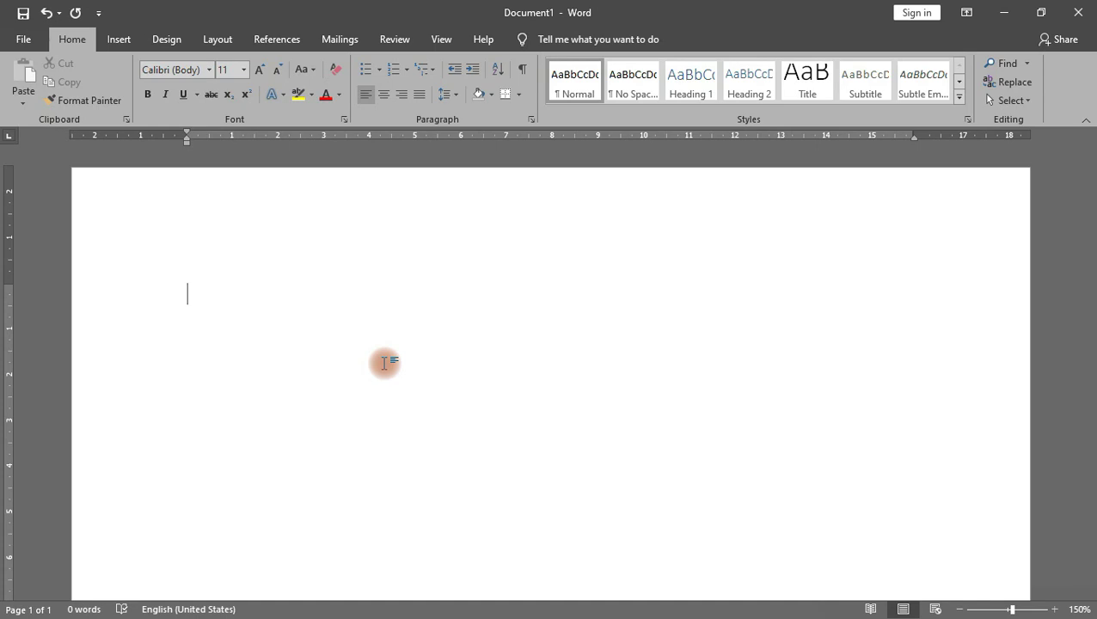
pyautogui.click(384, 362)
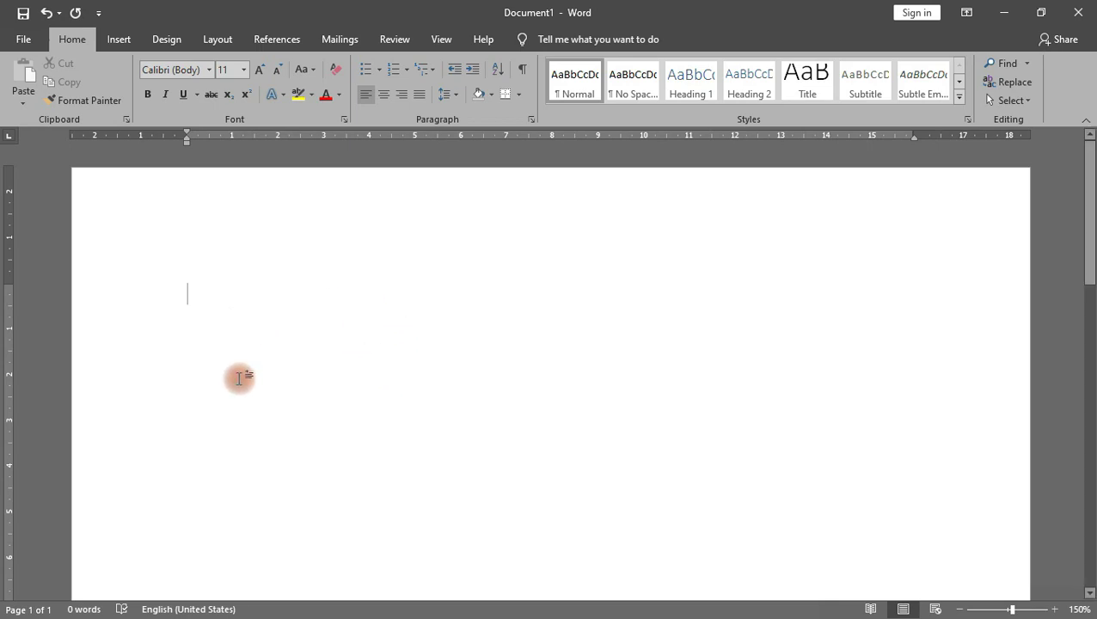
# Step: Type 'name' and replace its trailing spaces with a single tab to the ~13 cm stop
pyautogui.write('name')
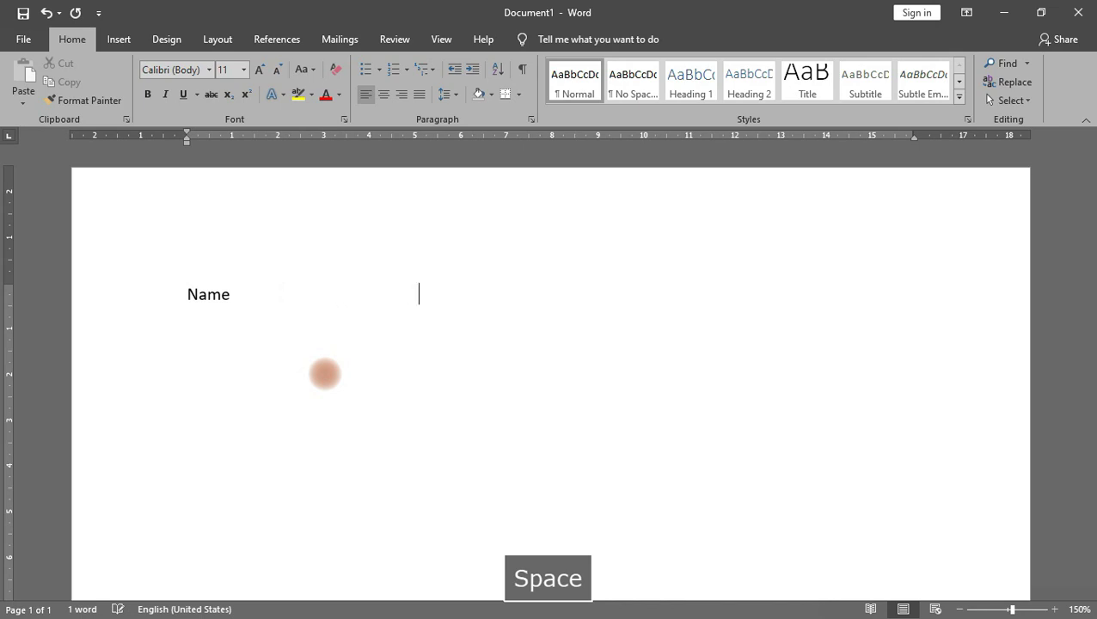
pyautogui.moveTo(526, 294); pyautogui.dragTo(229, 282)
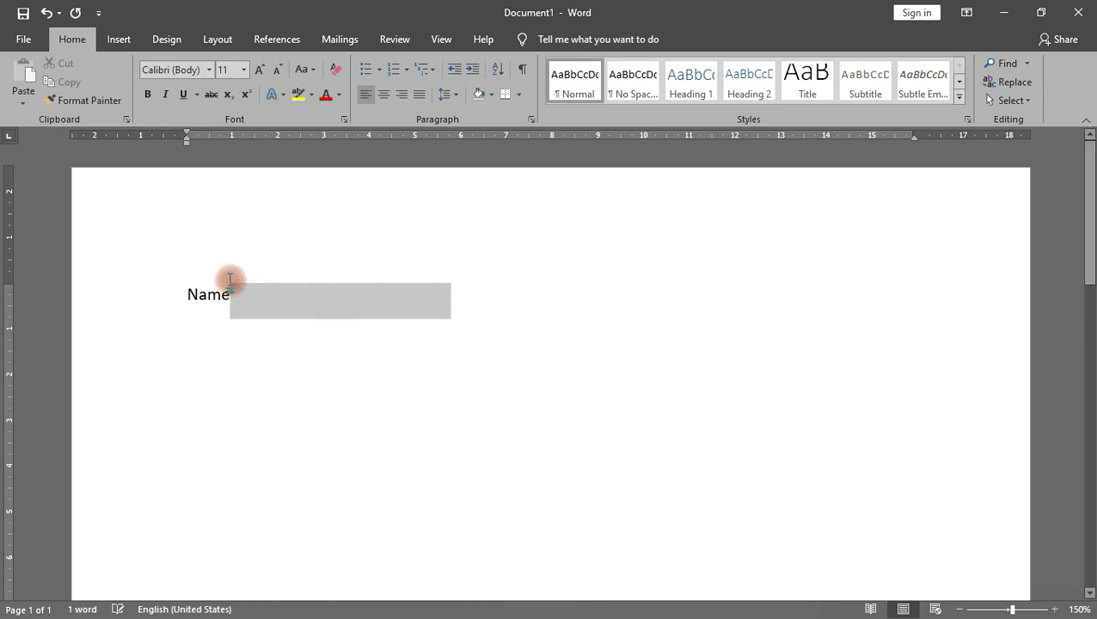
pyautogui.press('BackSpace')
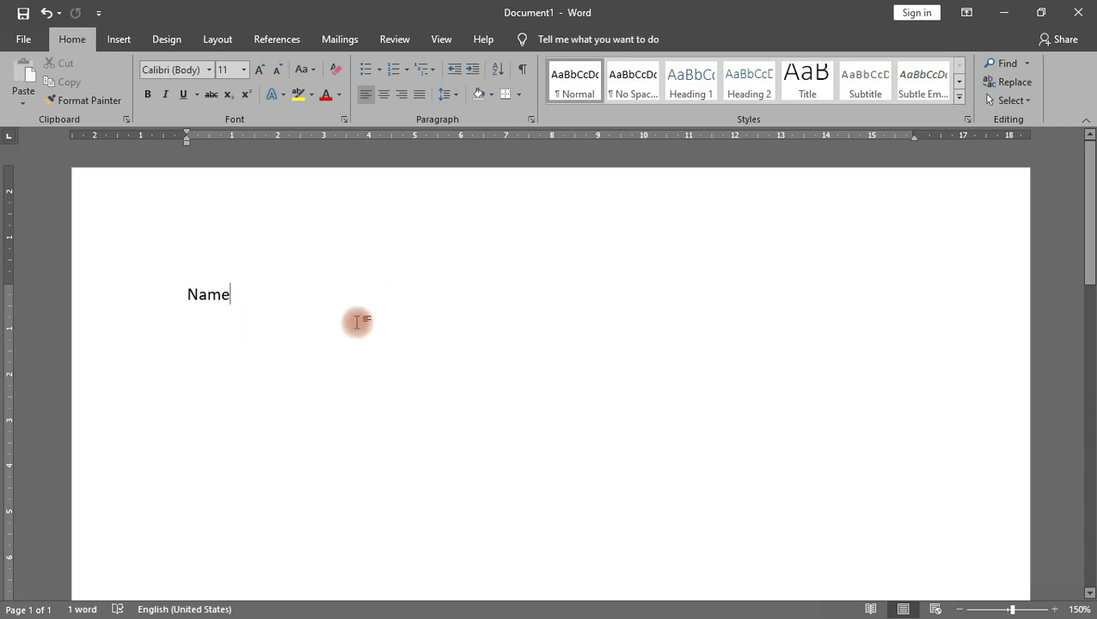
pyautogui.doubleClick(781, 294)
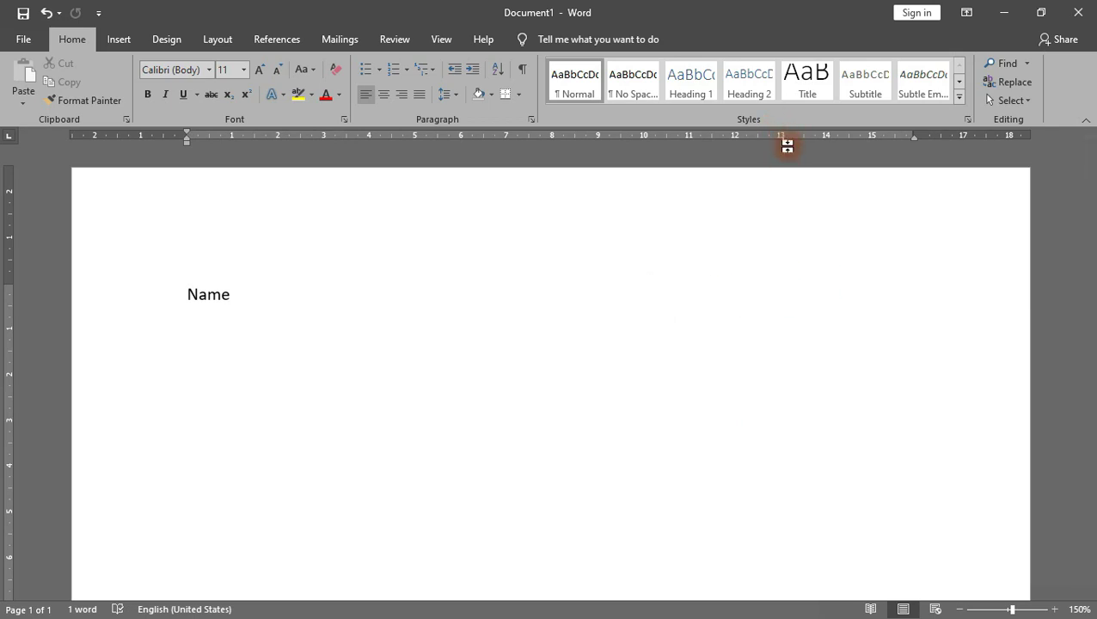
pyautogui.press('BackSpace')
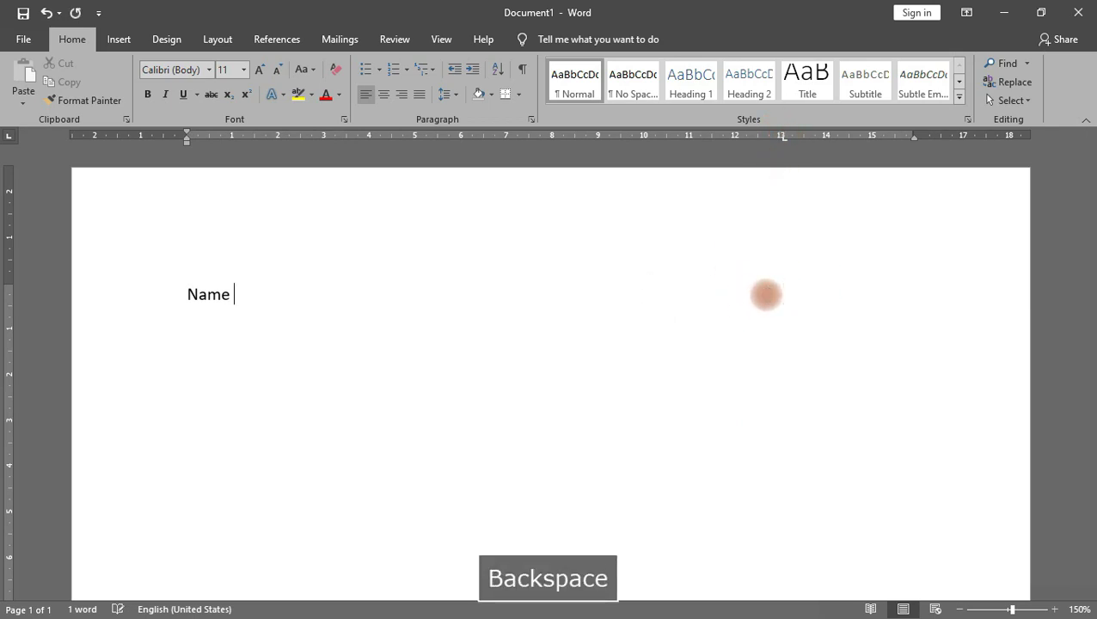
pyautogui.press('BackSpace')
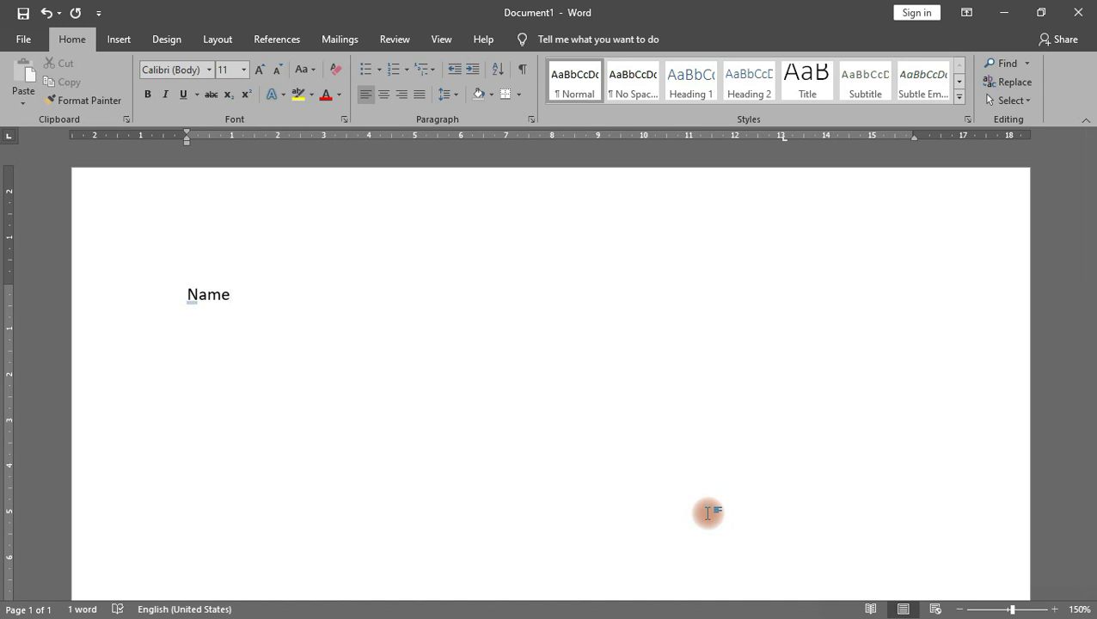
pyautogui.press('Tab')
# Step: Clear all tab stops, including the 13.03 cm one, and delete the tab after Name
pyautogui.click(784, 139)
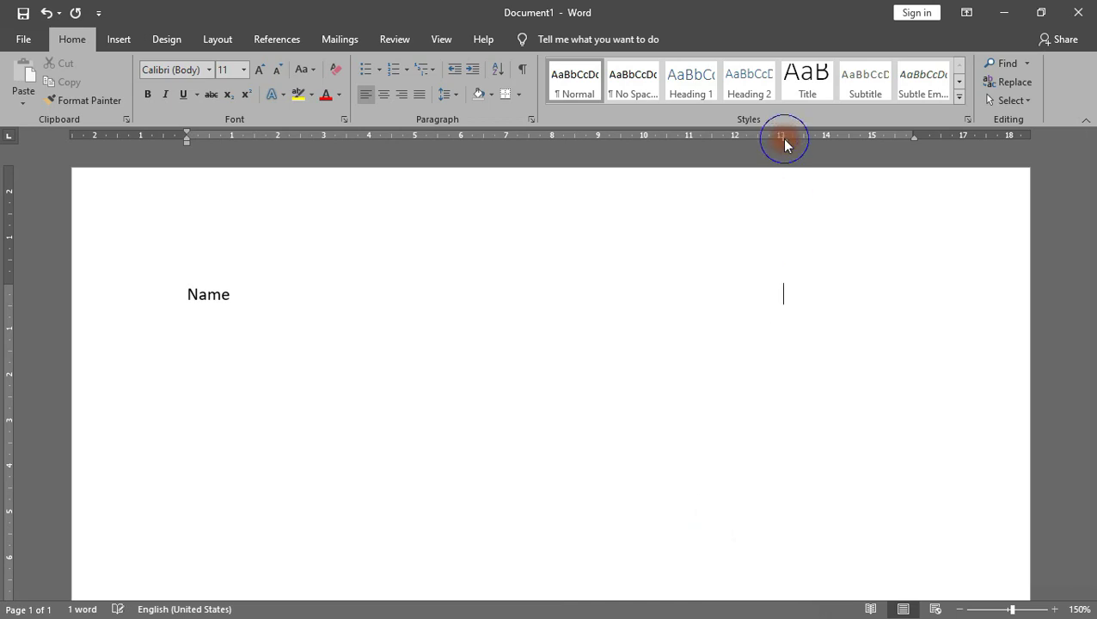
pyautogui.click(529, 120)
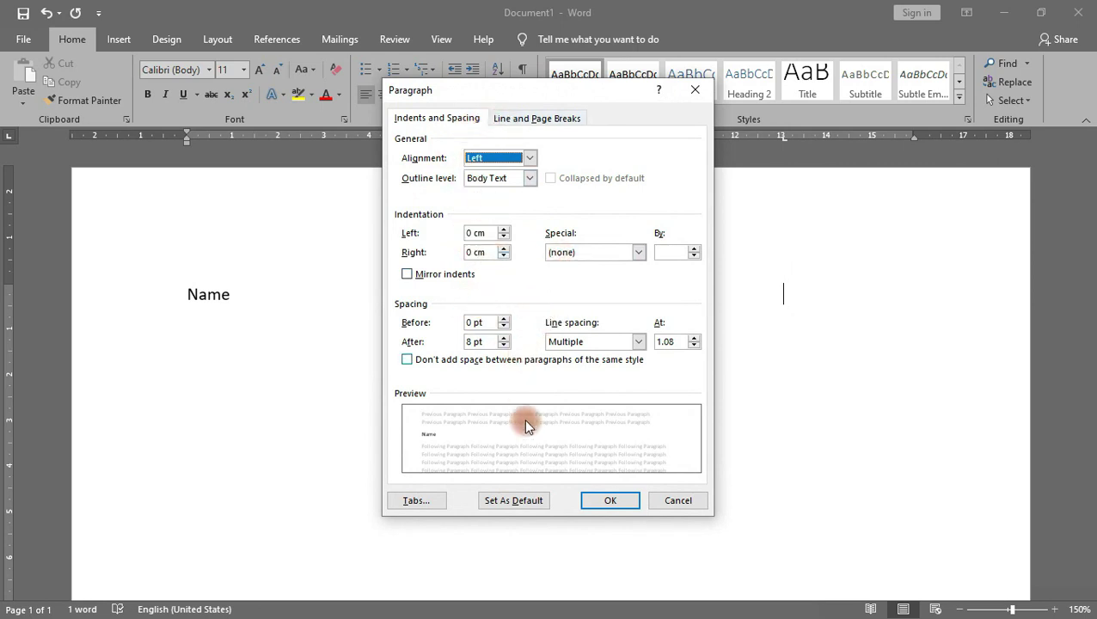
pyautogui.click(416, 501)
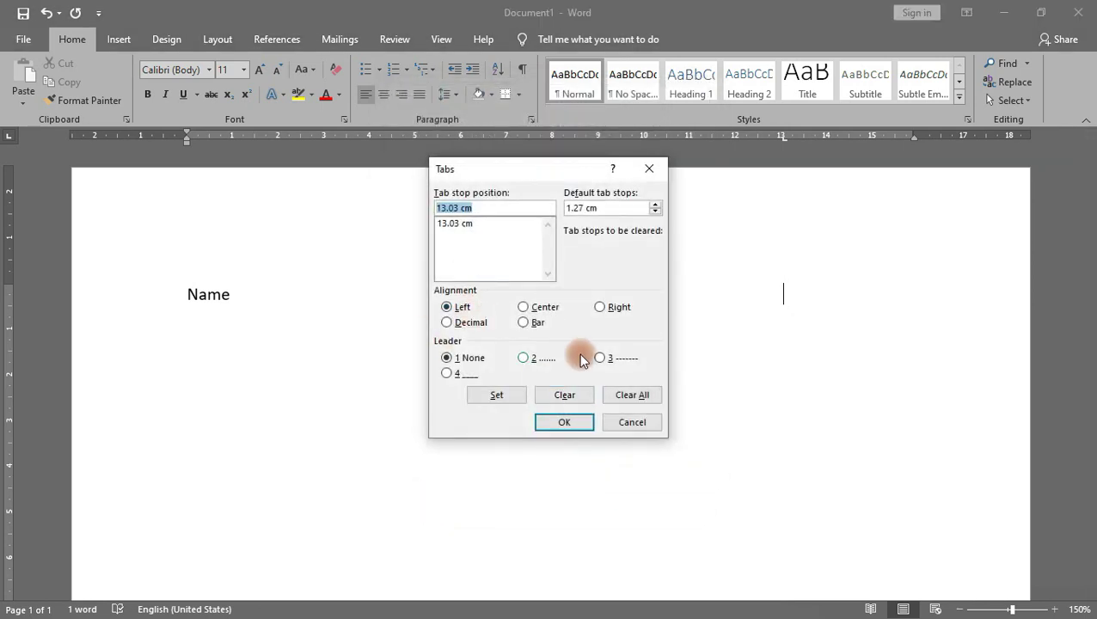
pyautogui.click(576, 397)
pyautogui.click(632, 394)
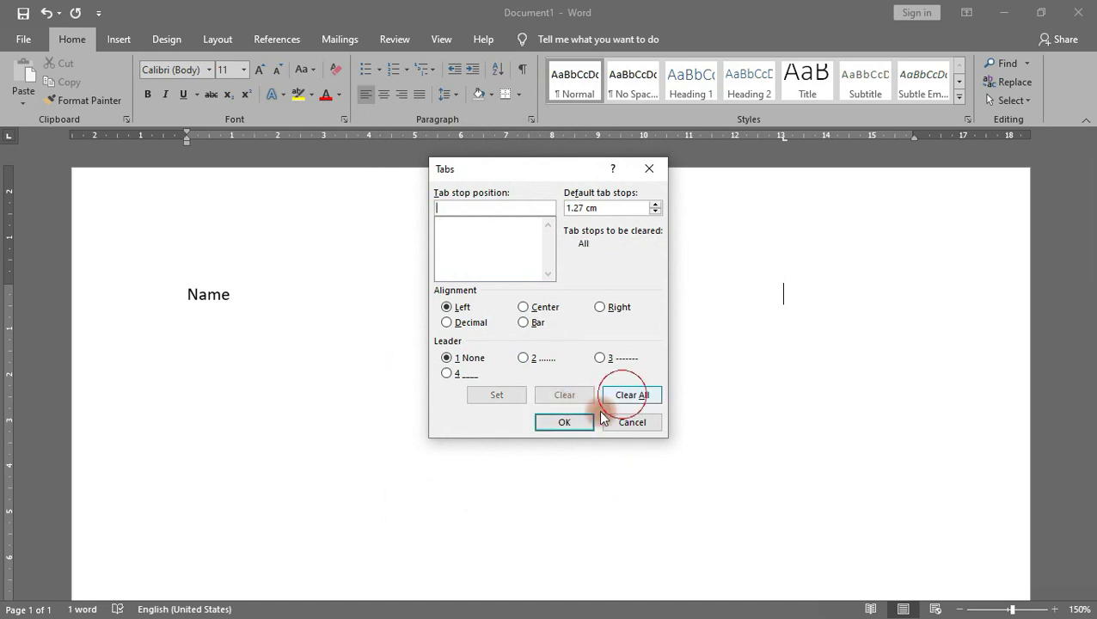
pyautogui.click(564, 422)
pyautogui.press('BackSpace')
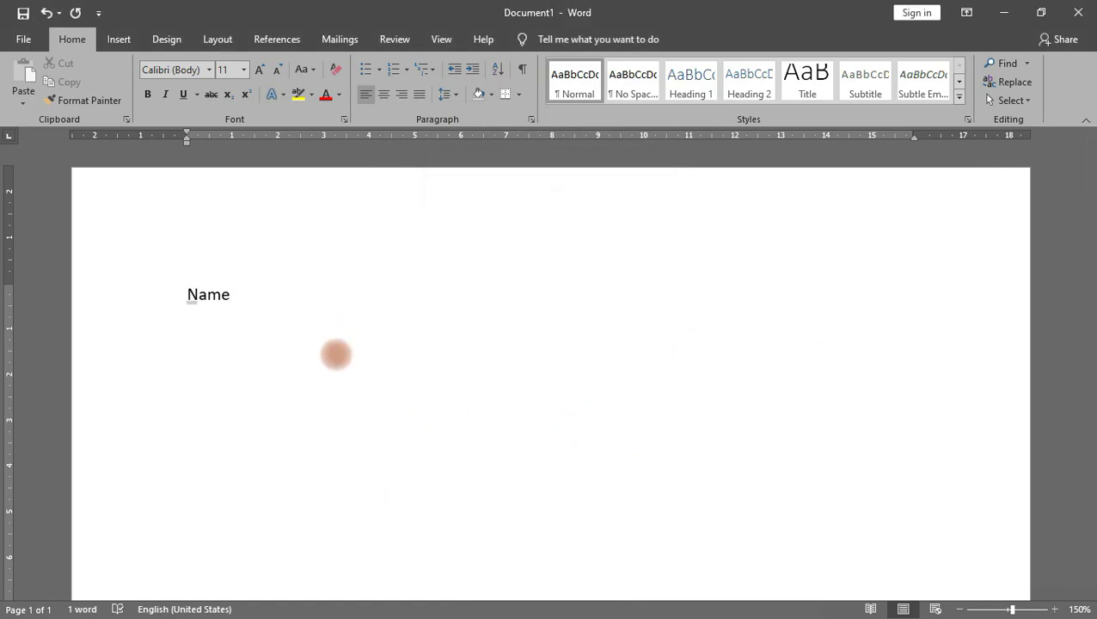
# Step: Tab-align the first name in capitals beside Name and start a new line
pyautogui.press('Tab')
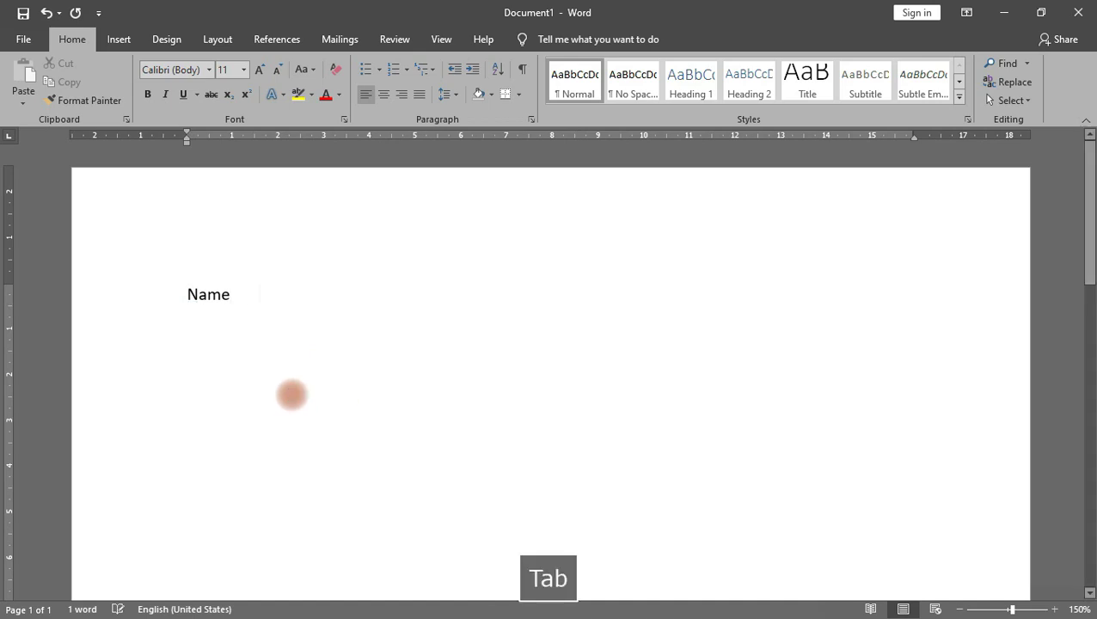
pyautogui.press('Tab')
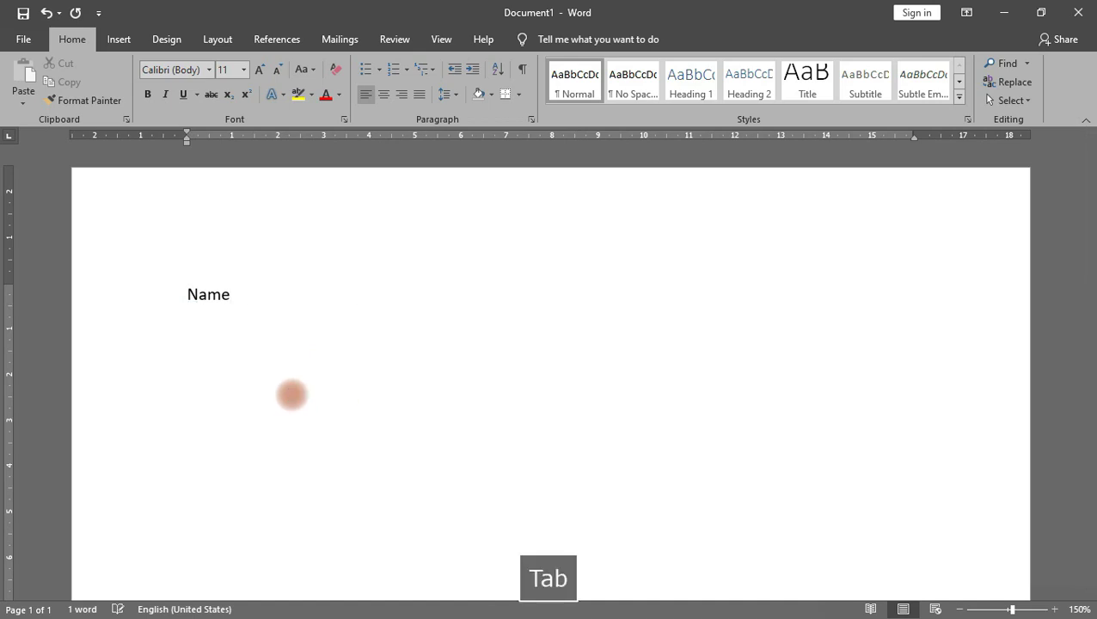
pyautogui.press('Tab')
pyautogui.press('Tab')
pyautogui.press('Tab')
pyautogui.press('BackSpace')
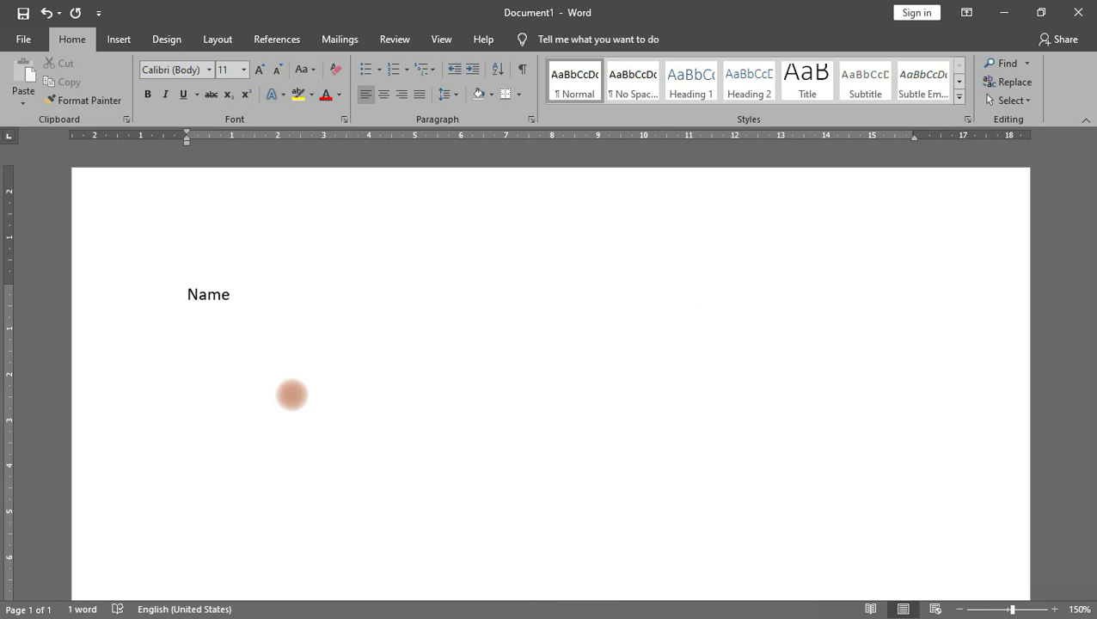
pyautogui.press('capslock')
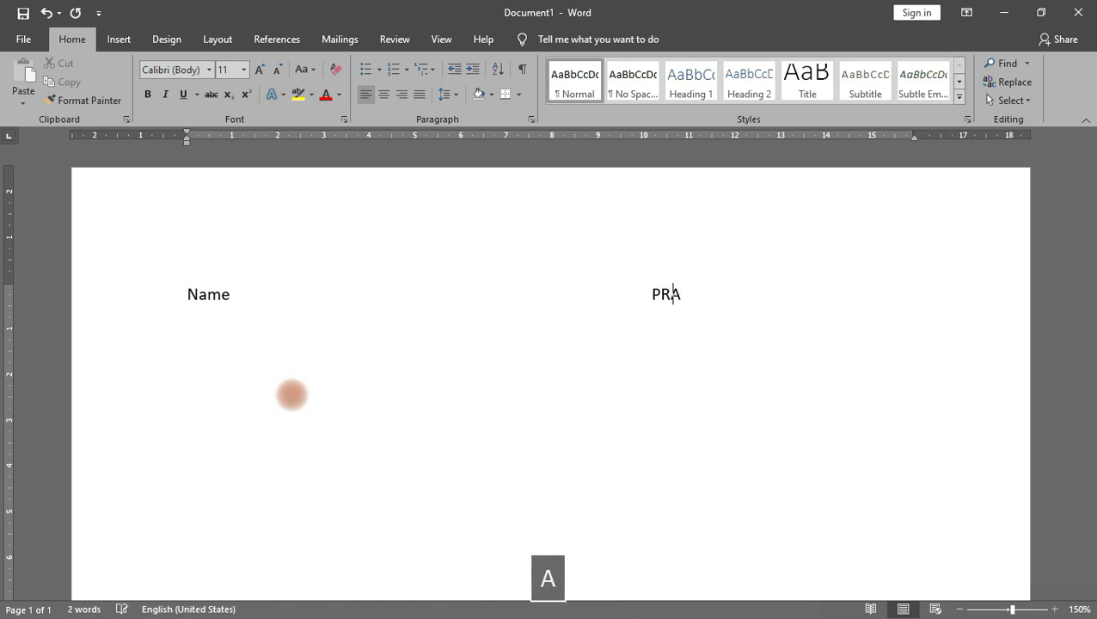
pyautogui.press('Return')
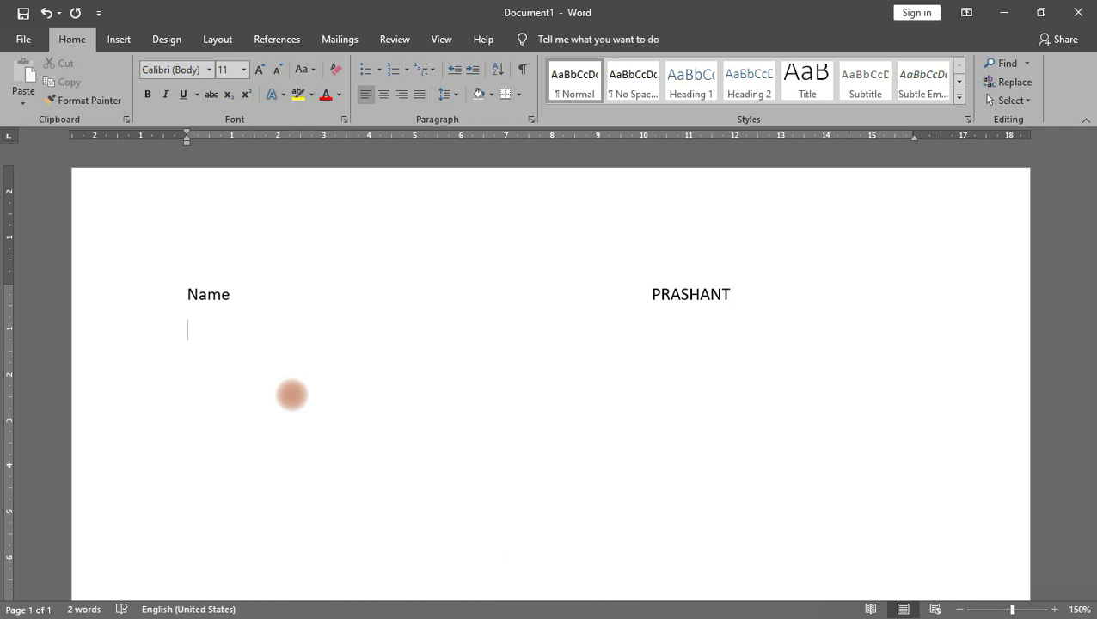
# Step: Add Lastname with the tab-aligned surname, then delete both name lines
pyautogui.write('LASTNAME')
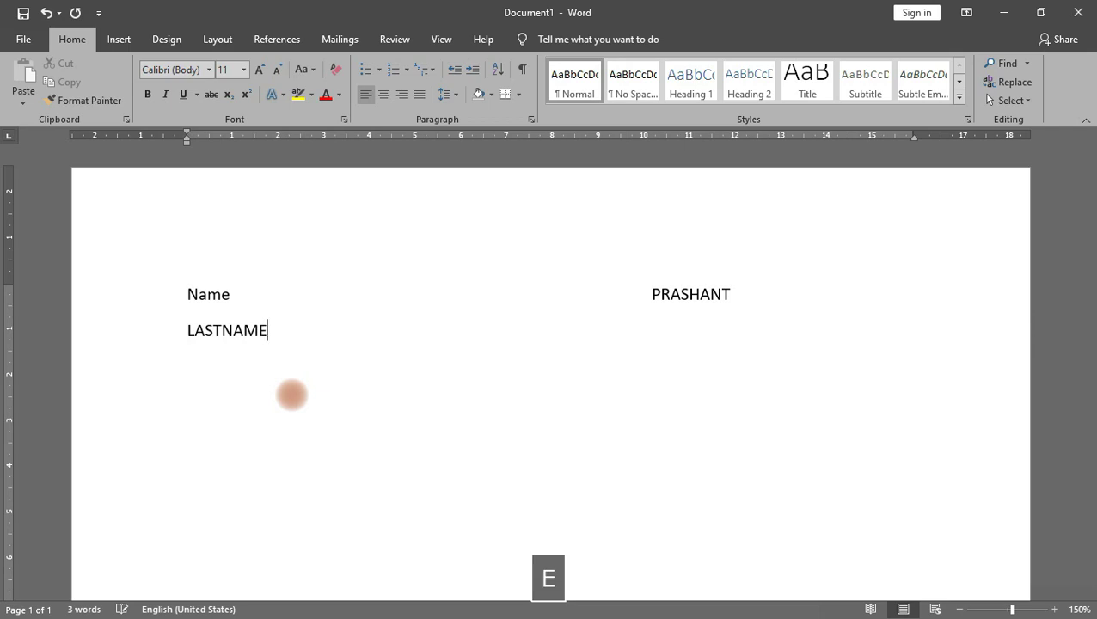
pyautogui.press('BackSpace')
pyautogui.press('BackSpace')
pyautogui.press('BackSpace')
pyautogui.press('BackSpace')
pyautogui.press('BackSpace')
pyautogui.press('BackSpace')
pyautogui.press('BackSpace')
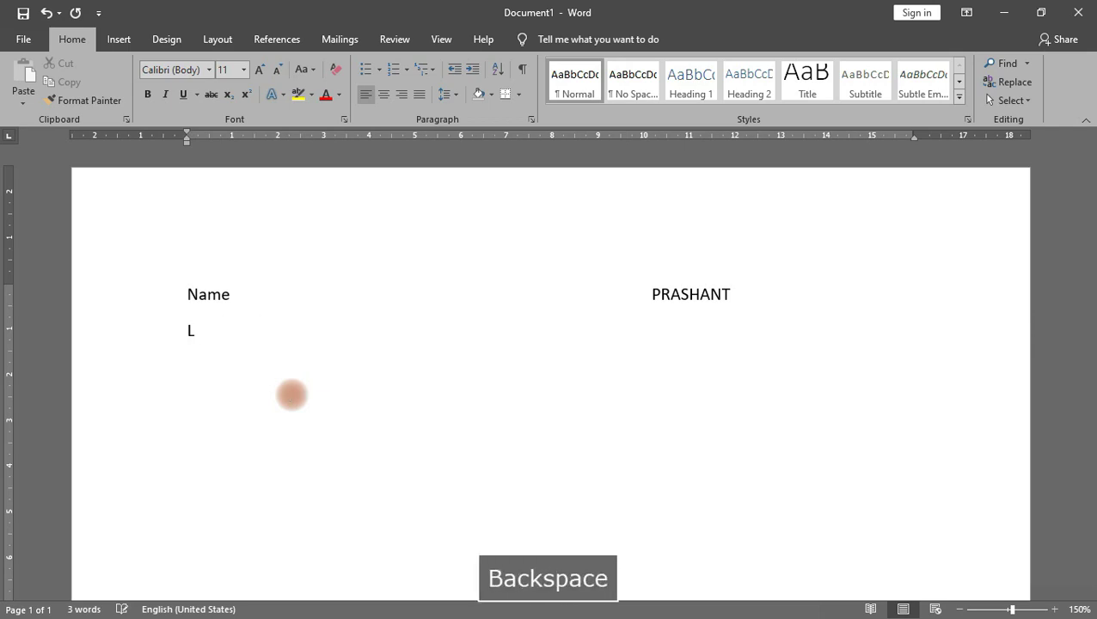
pyautogui.write('astname')
pyautogui.press('Tab')
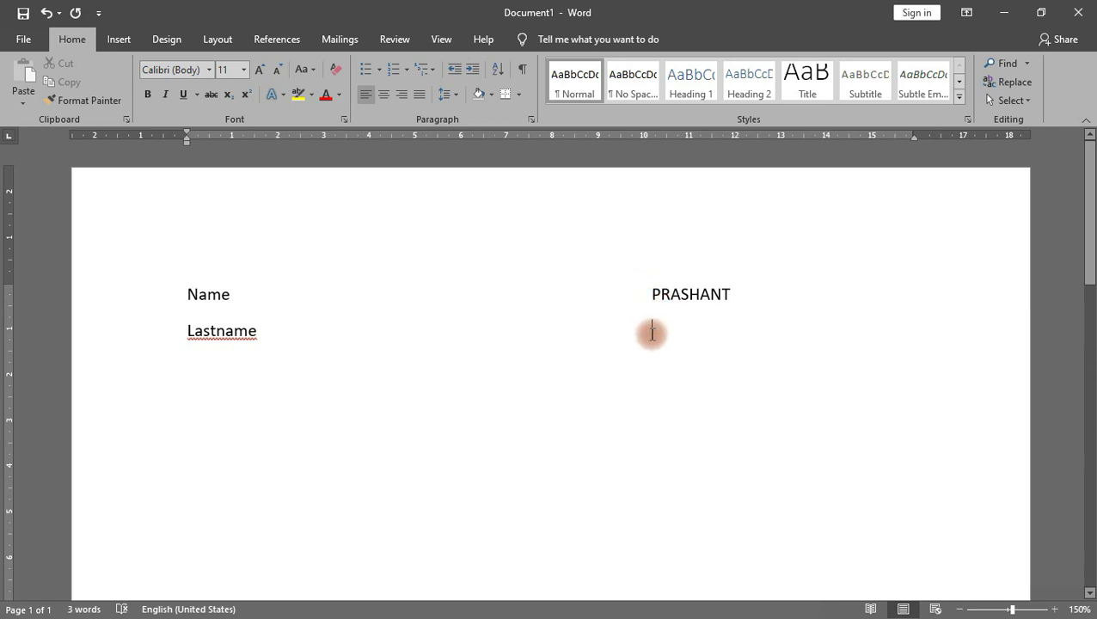
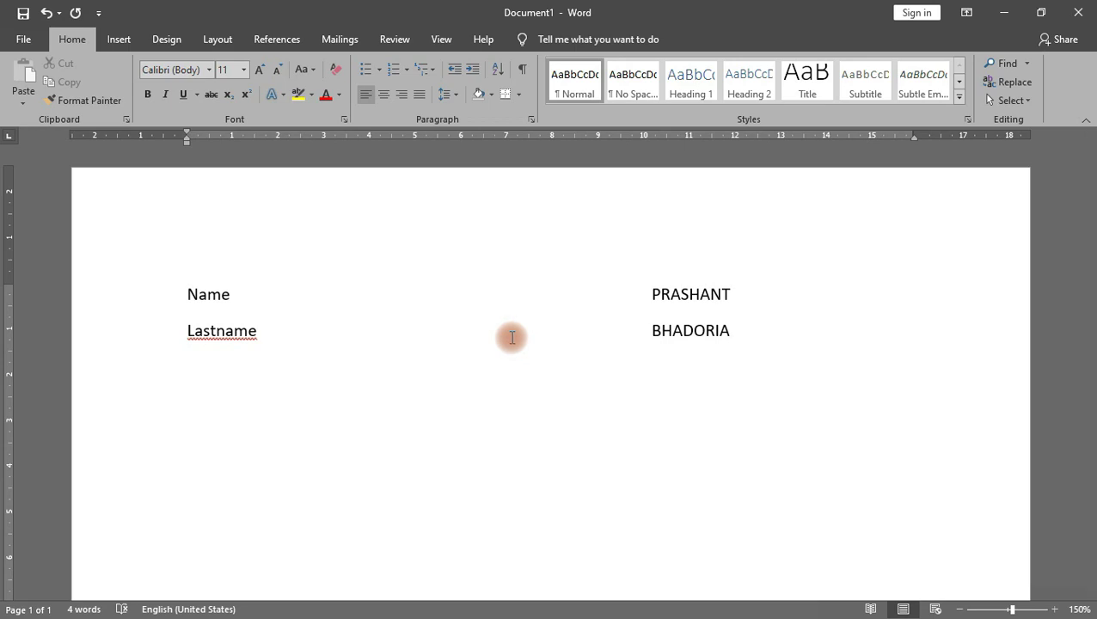
pyautogui.moveTo(752, 340); pyautogui.dragTo(118, 265)
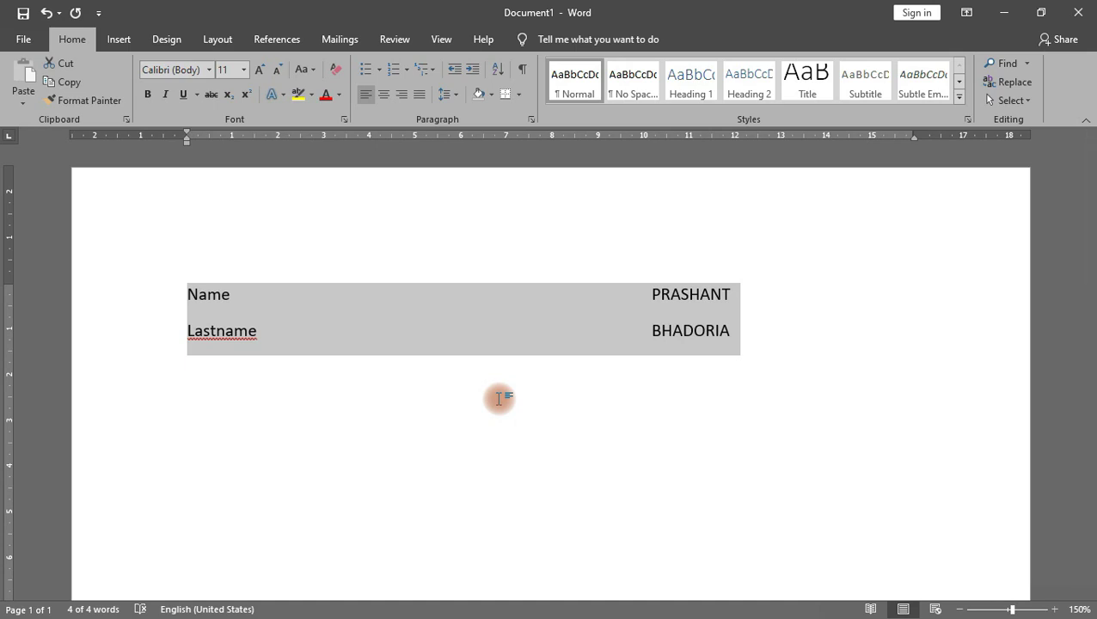
pyautogui.press('BackSpace')
pyautogui.press('BackSpace')
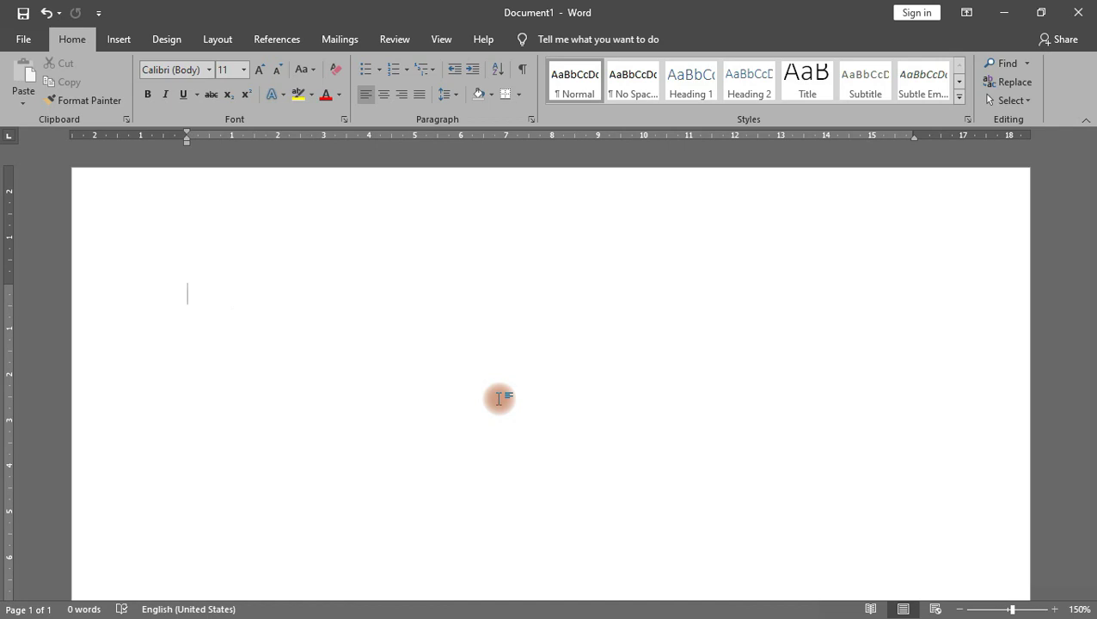
# Step: Type the heading 'GWALIOR, MADHYA PRADESH' on the first line, removing stray leading spaces
pyautogui.write('GWALIOR')
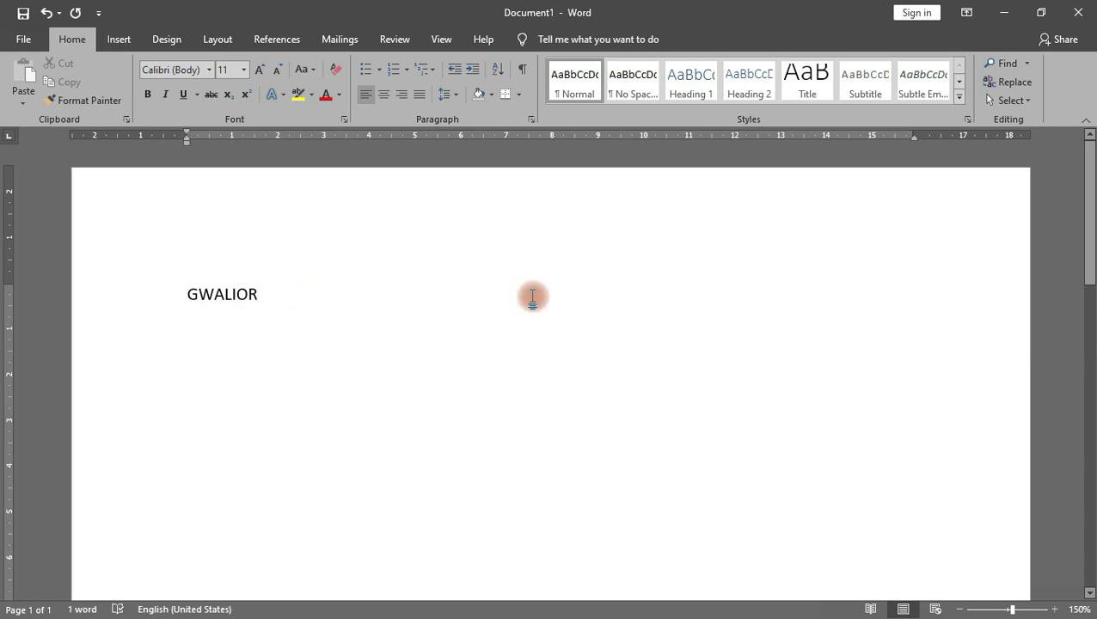
pyautogui.press('BackSpace')
pyautogui.write(',M')
pyautogui.press('BackSpace')
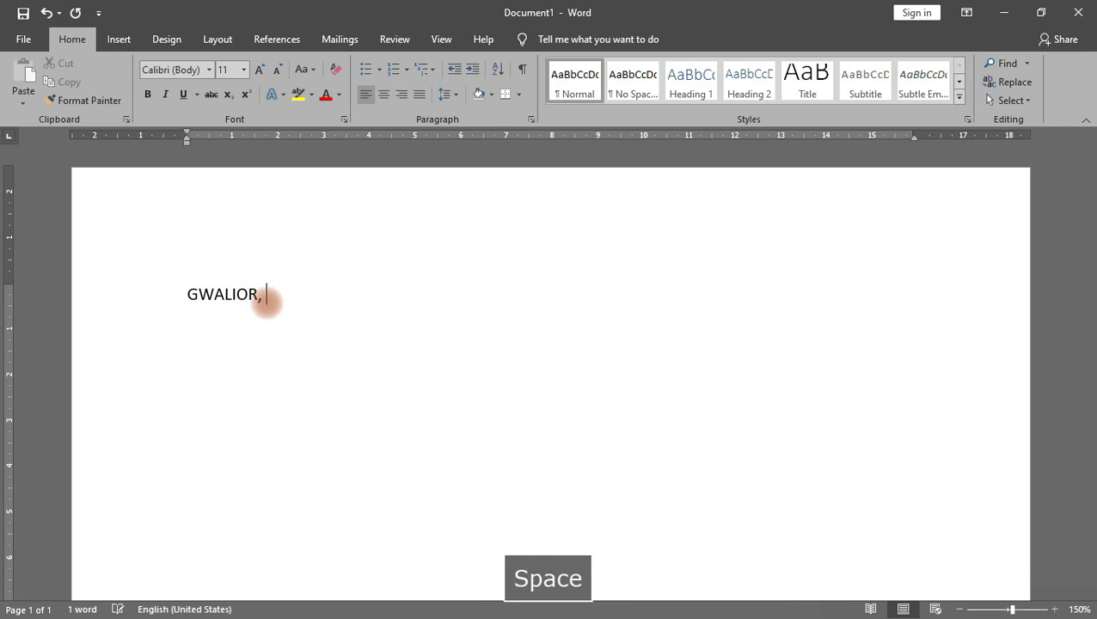
pyautogui.write('MADHYA PRADESH')
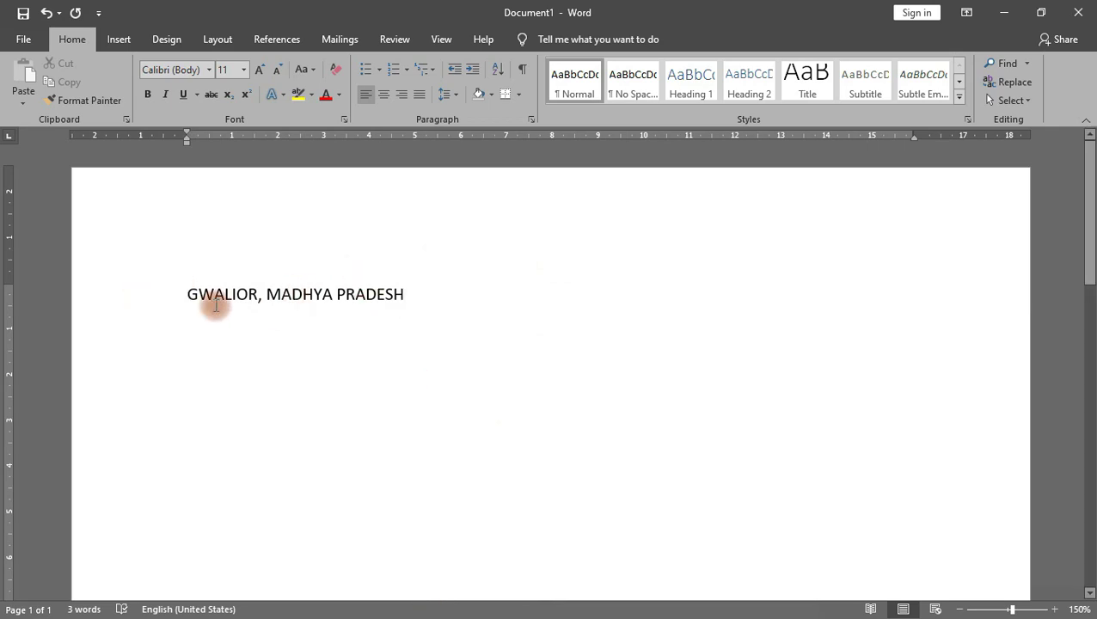
pyautogui.click(185, 294)
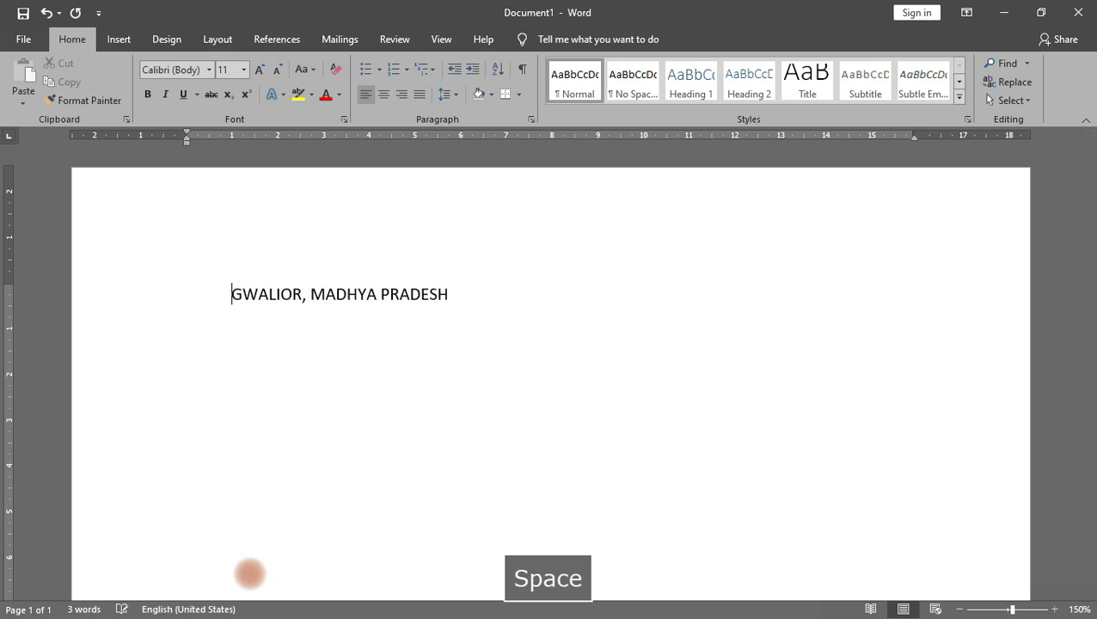
pyautogui.press('BackSpace')
pyautogui.press('BackSpace')
pyautogui.press('BackSpace')
pyautogui.press('BackSpace')
pyautogui.press('BackSpace')
pyautogui.press('BackSpace')
pyautogui.press('BackSpace')
pyautogui.press('BackSpace')
pyautogui.press('BackSpace')
pyautogui.press('BackSpace')
pyautogui.press('BackSpace')
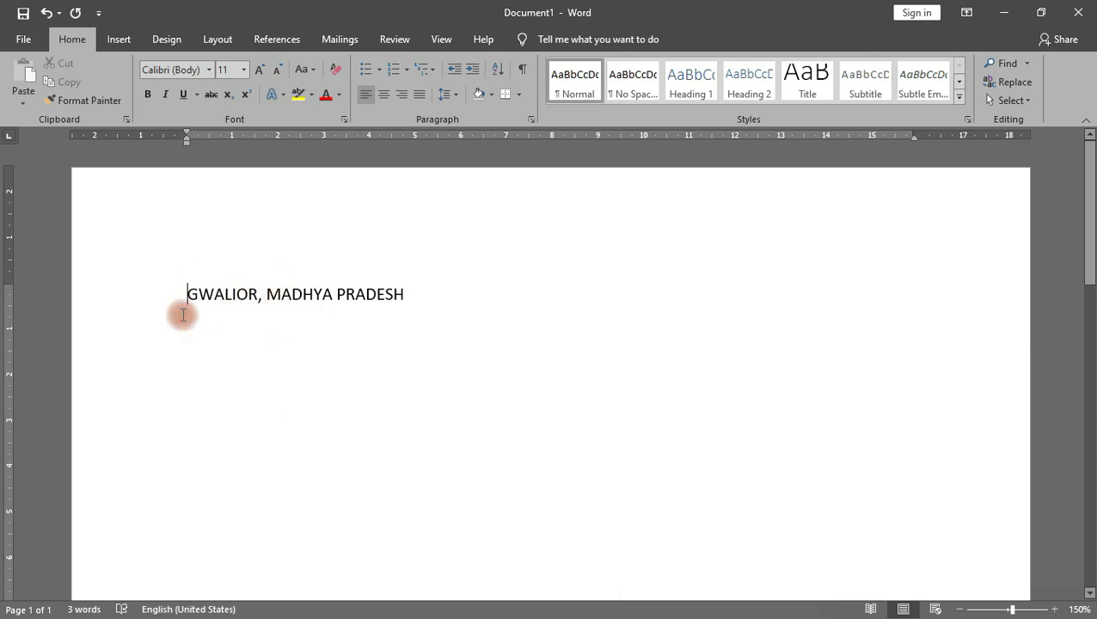
pyautogui.click(421, 301)
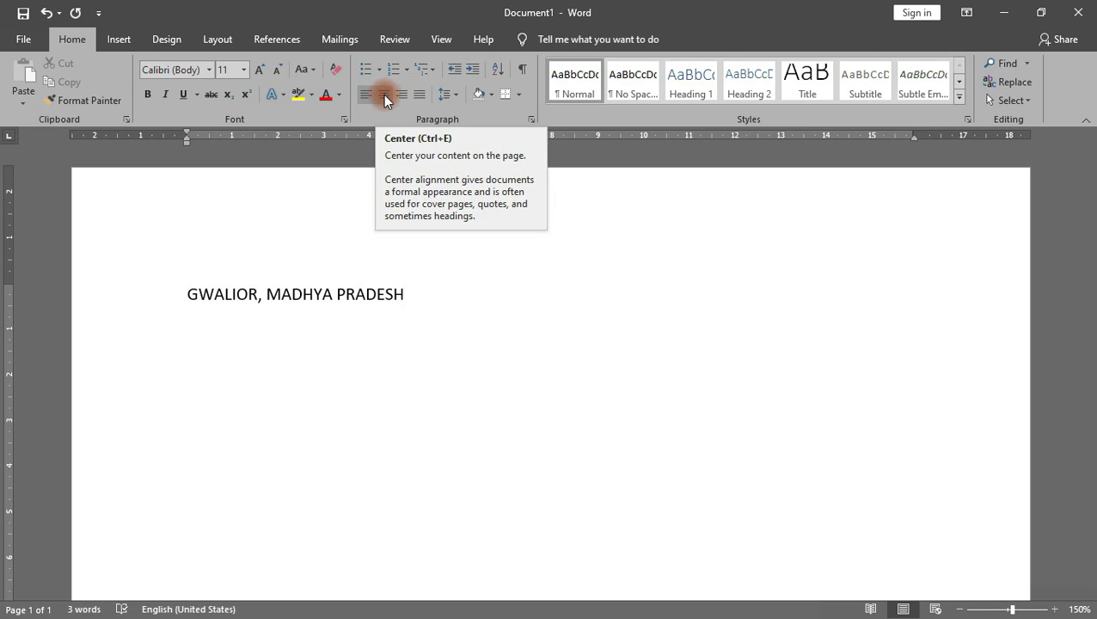
pyautogui.click(383, 95)
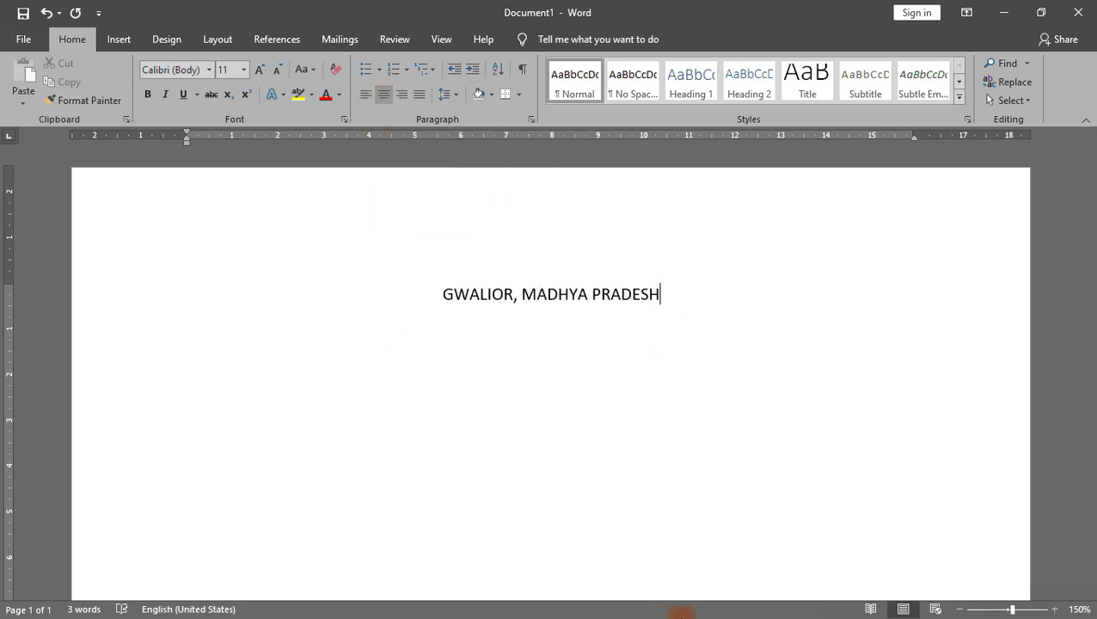
pyautogui.press('Return')
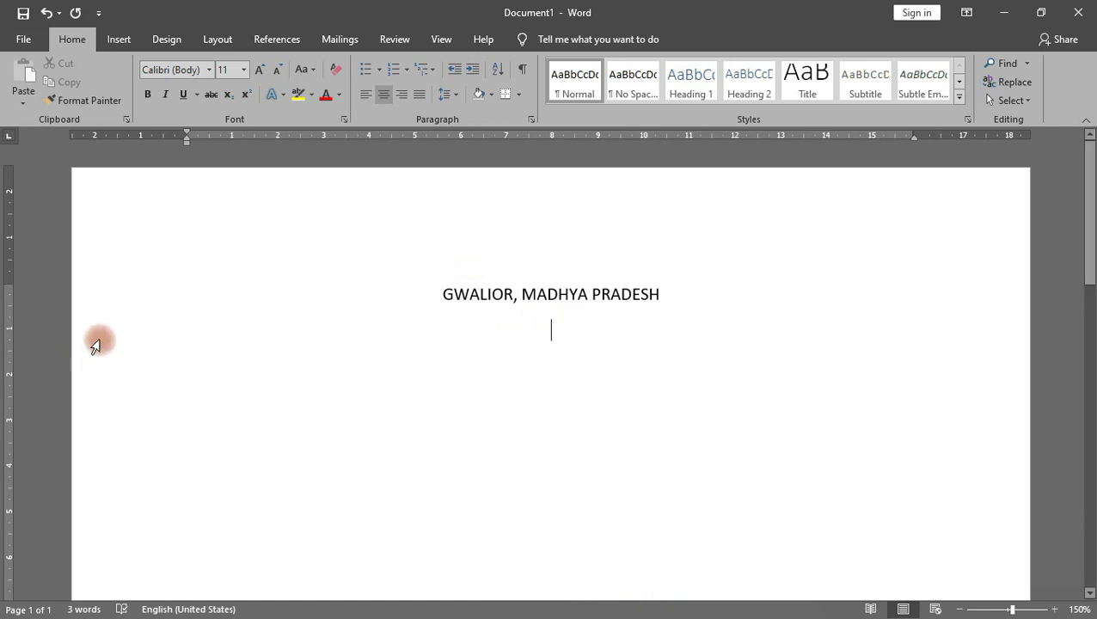
pyautogui.click(365, 93)
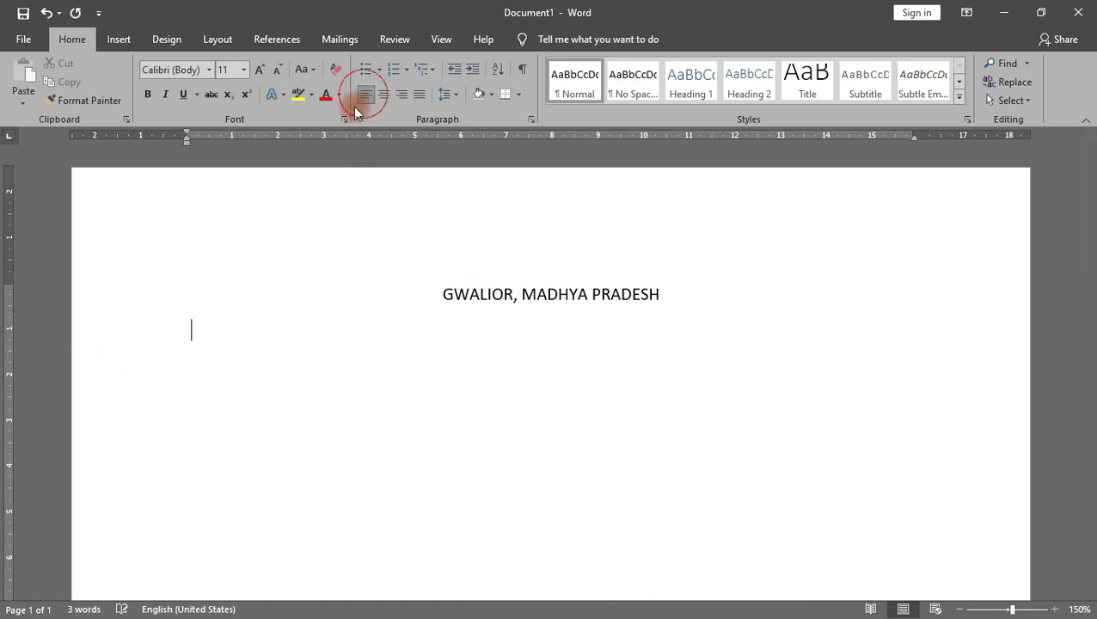
pyautogui.click(556, 516)
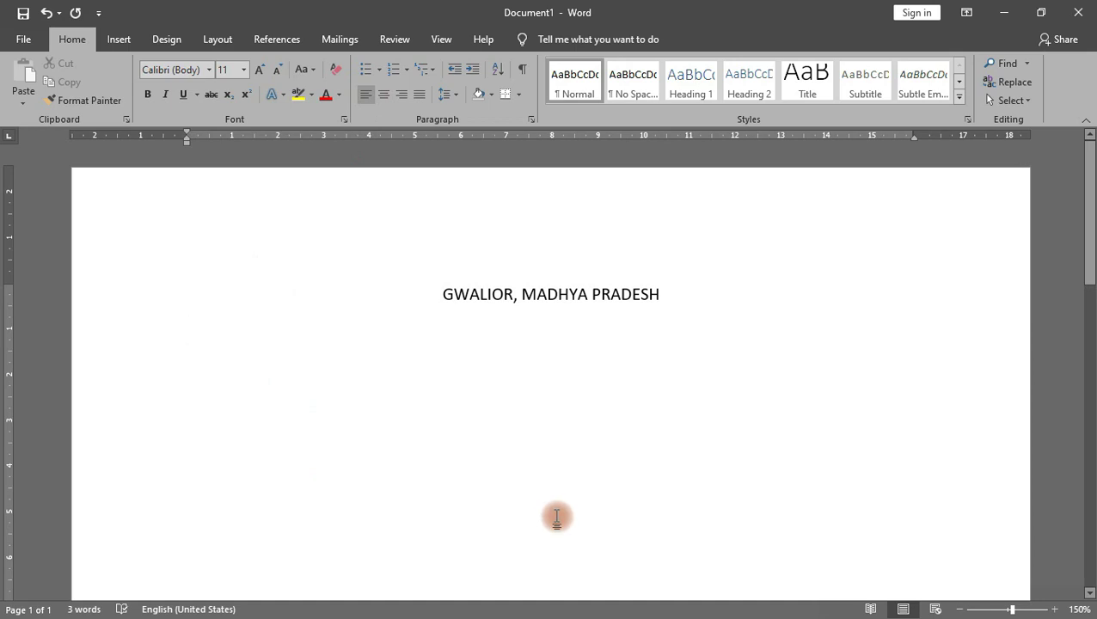
# Step: Enter =RAND() below the heading to generate five paragraphs of sample text
pyautogui.write('=')
pyautogui.press('BackSpace')
pyautogui.write('RAND')
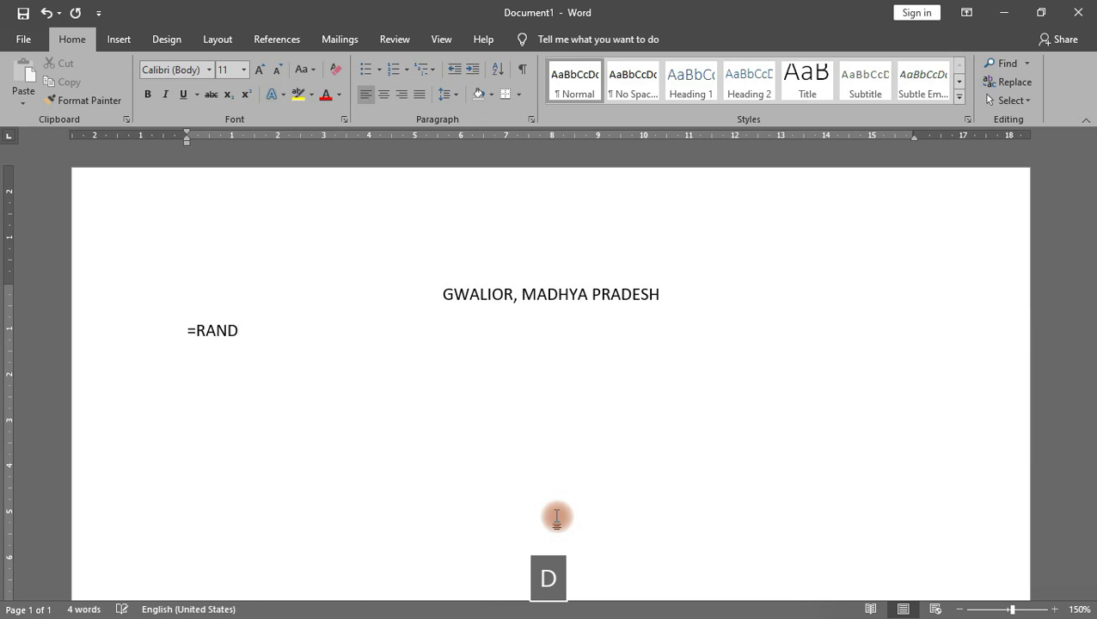
pyautogui.write('()')
pyautogui.press('Return')
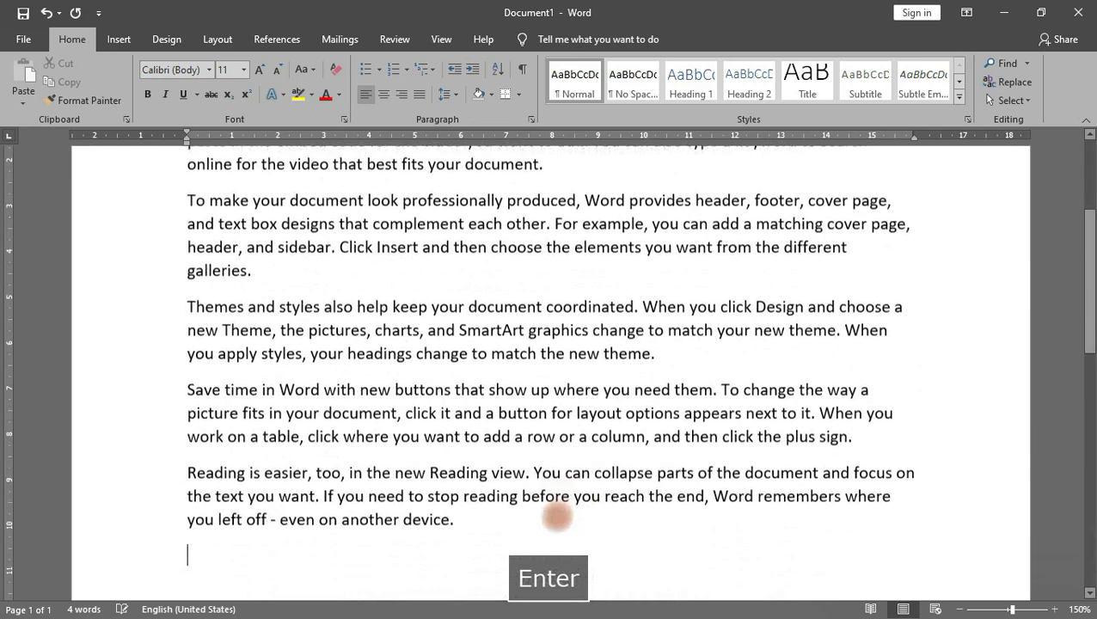
pyautogui.scroll(3, 670, 386)
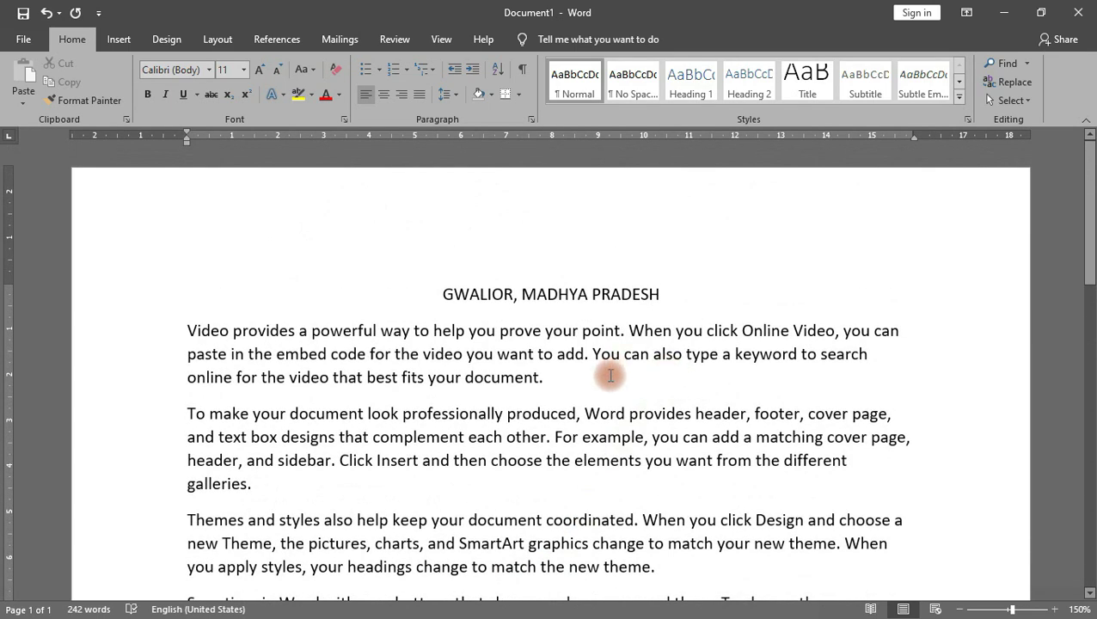
pyautogui.scroll(-2, 604, 402)
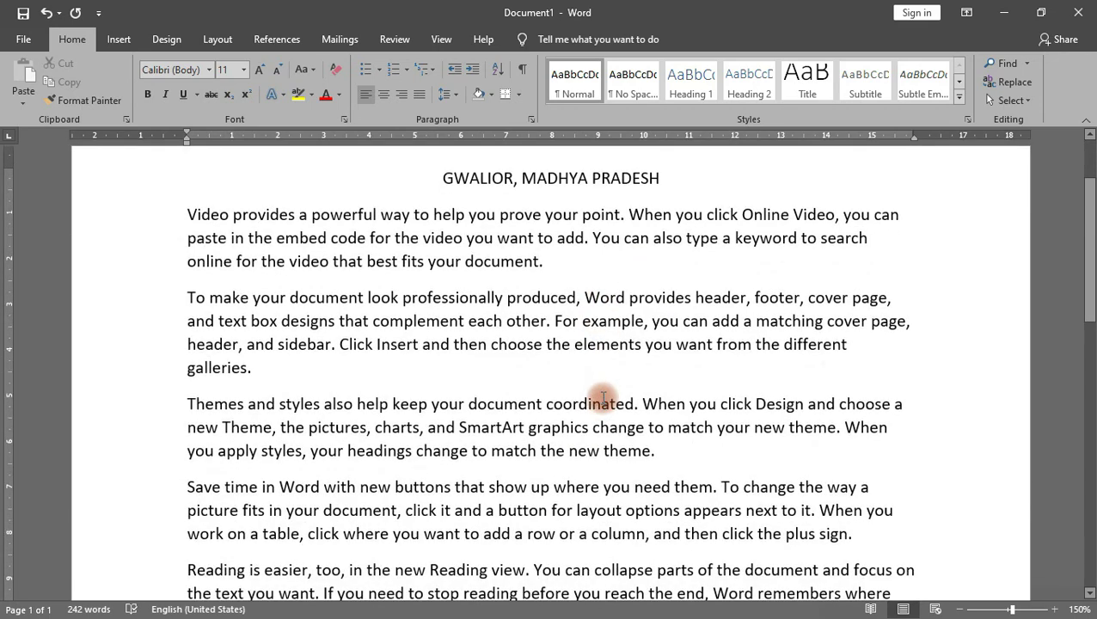
pyautogui.scroll(1, 490, 330)
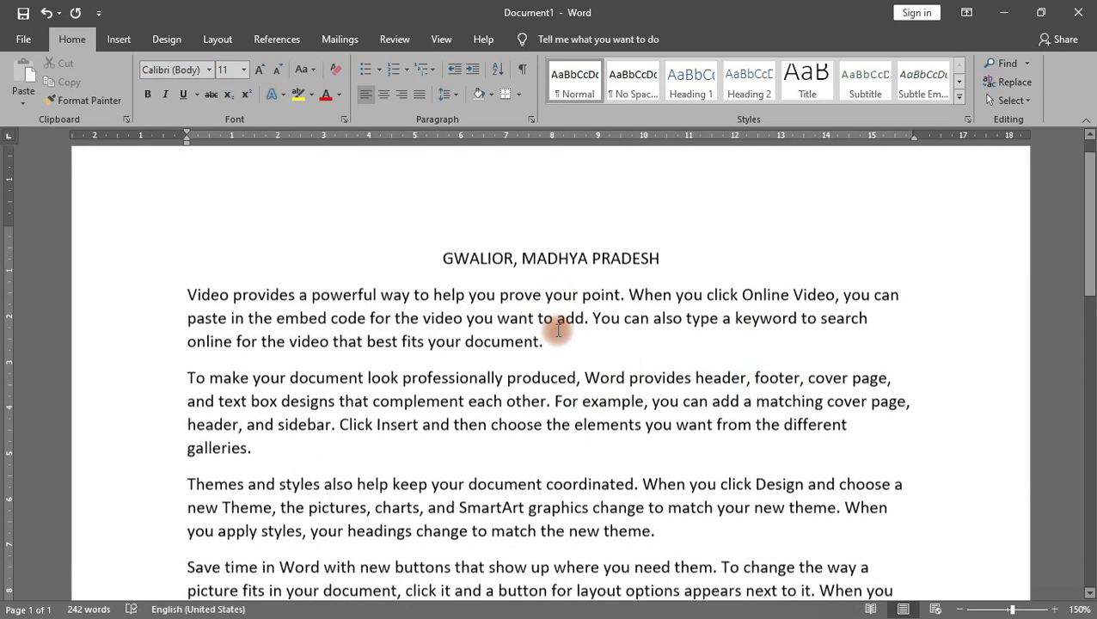
pyautogui.scroll(1, 442, 351)
pyautogui.click(659, 291)
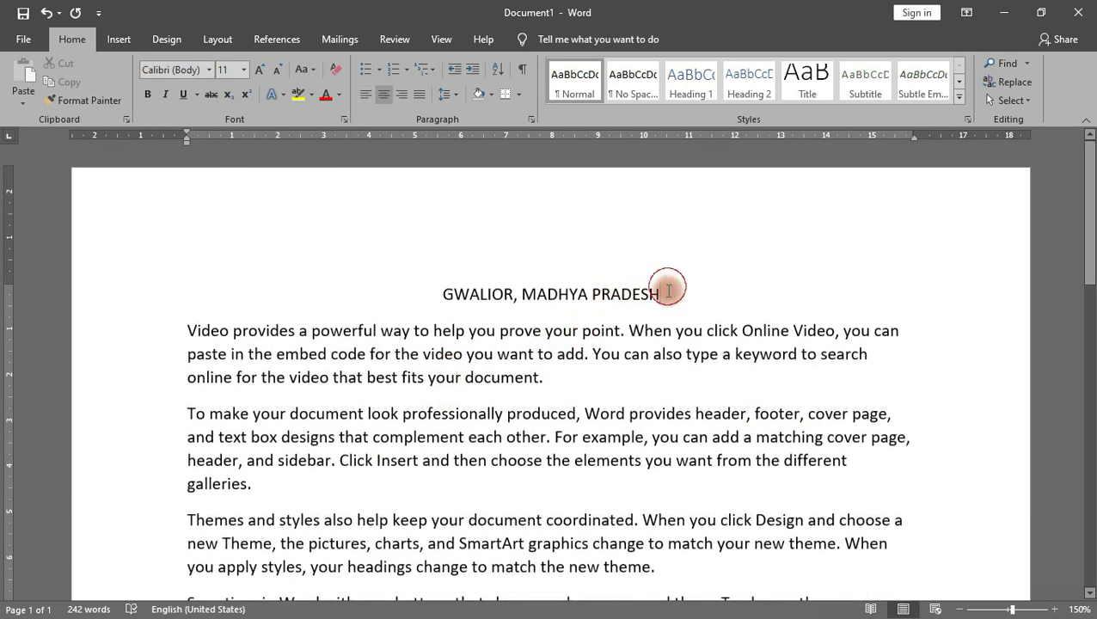
# Step: Try the Align Right, Align Left and Center buttons on the heading, then return it leftward
pyautogui.click(402, 93)
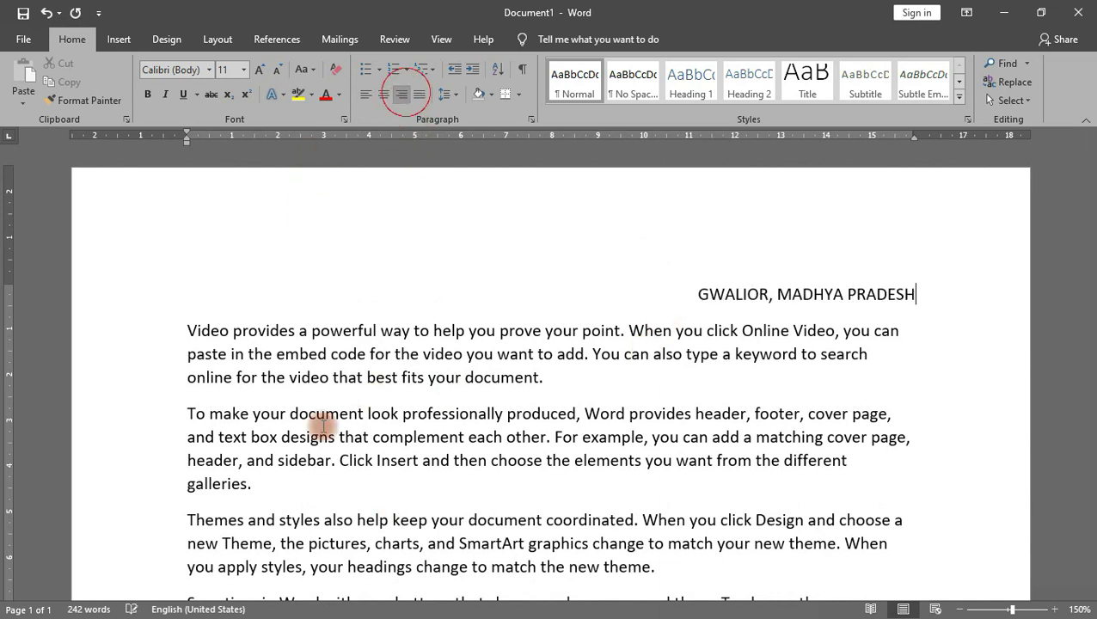
pyautogui.click(367, 94)
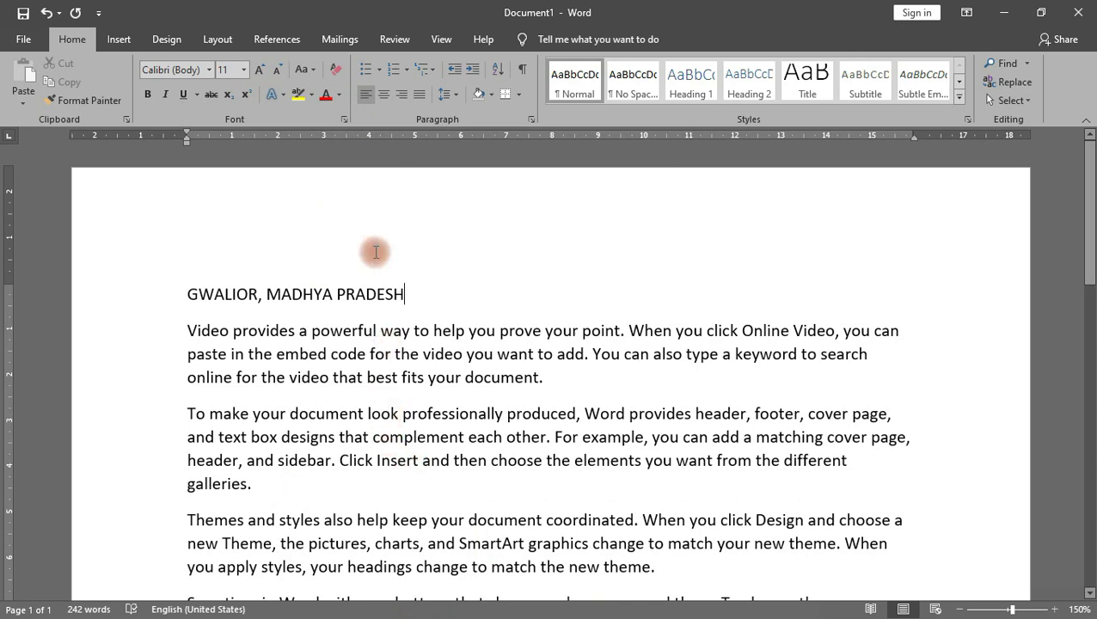
pyautogui.click(383, 94)
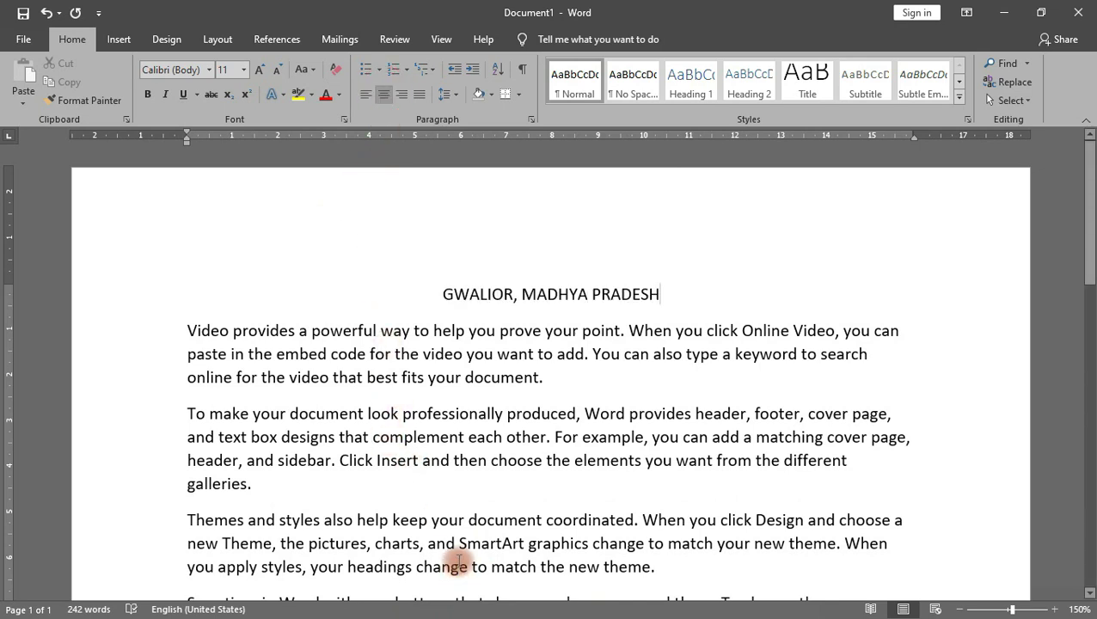
pyautogui.click(441, 294)
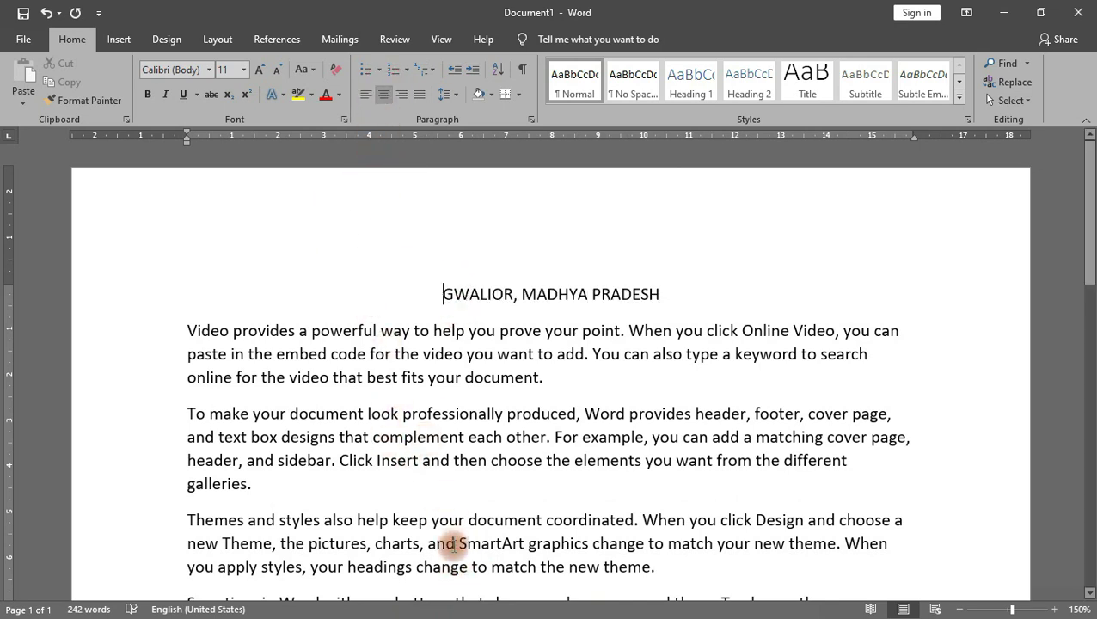
pyautogui.press('BackSpace')
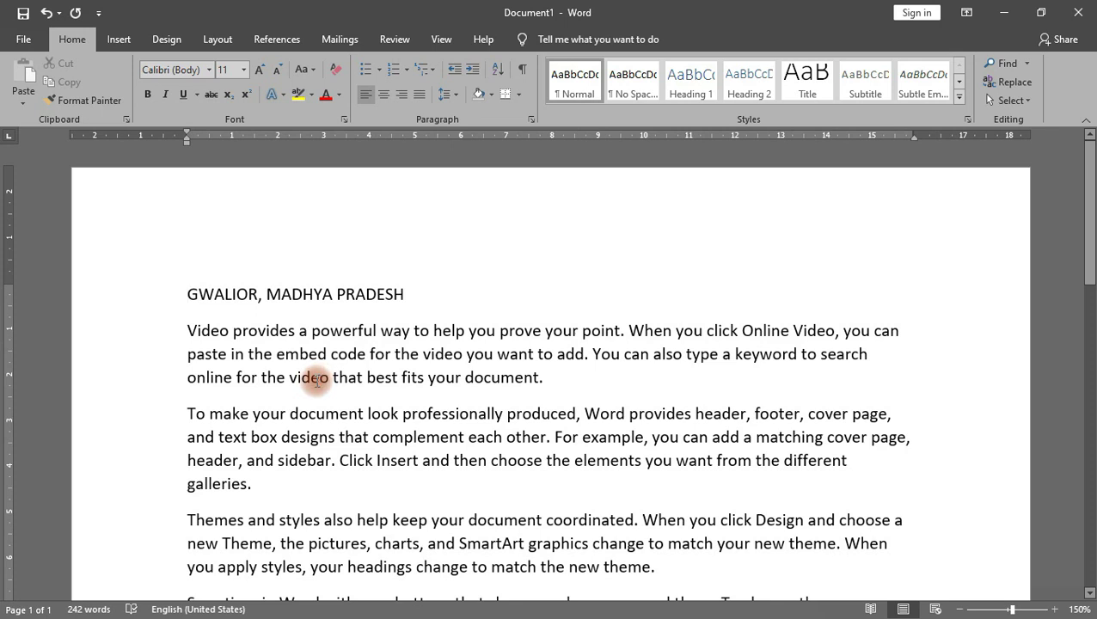
# Step: Cycle the heading through Ctrl+R, Ctrl+L and Ctrl+E, finishing with Justify
pyautogui.hotkey('ctrl', 'r')
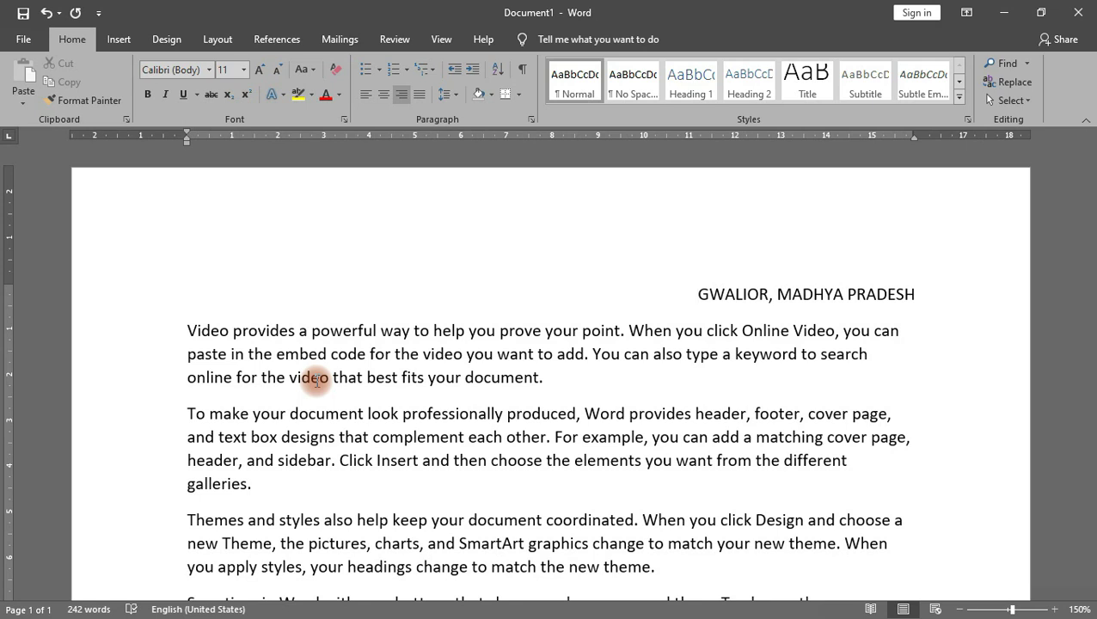
pyautogui.hotkey('ctrl', 'l')
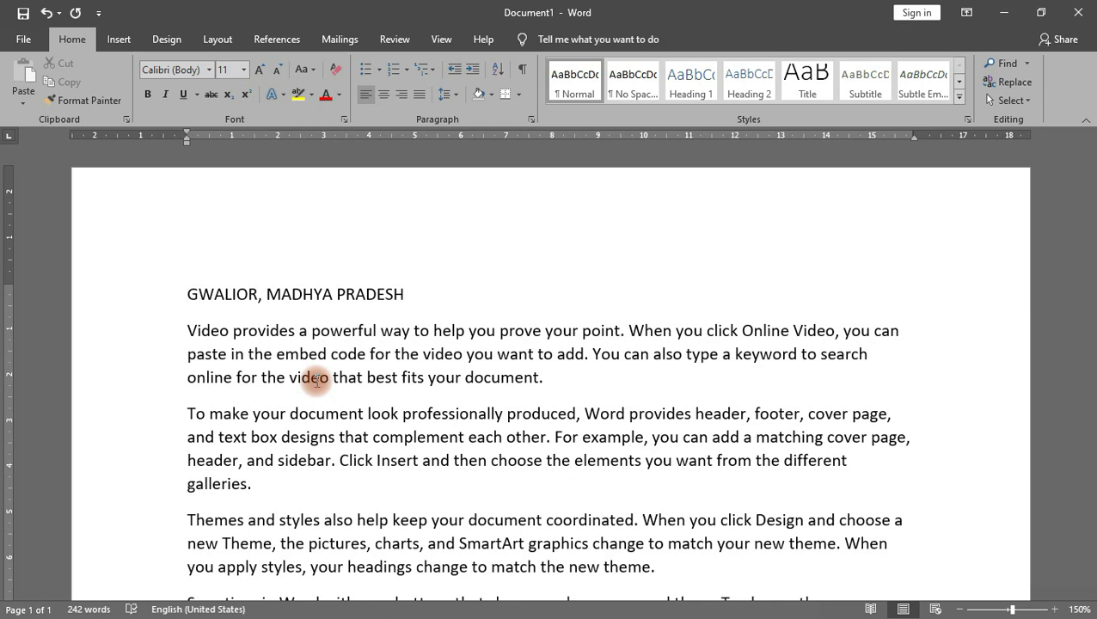
pyautogui.hotkey('ctrl', 'e')
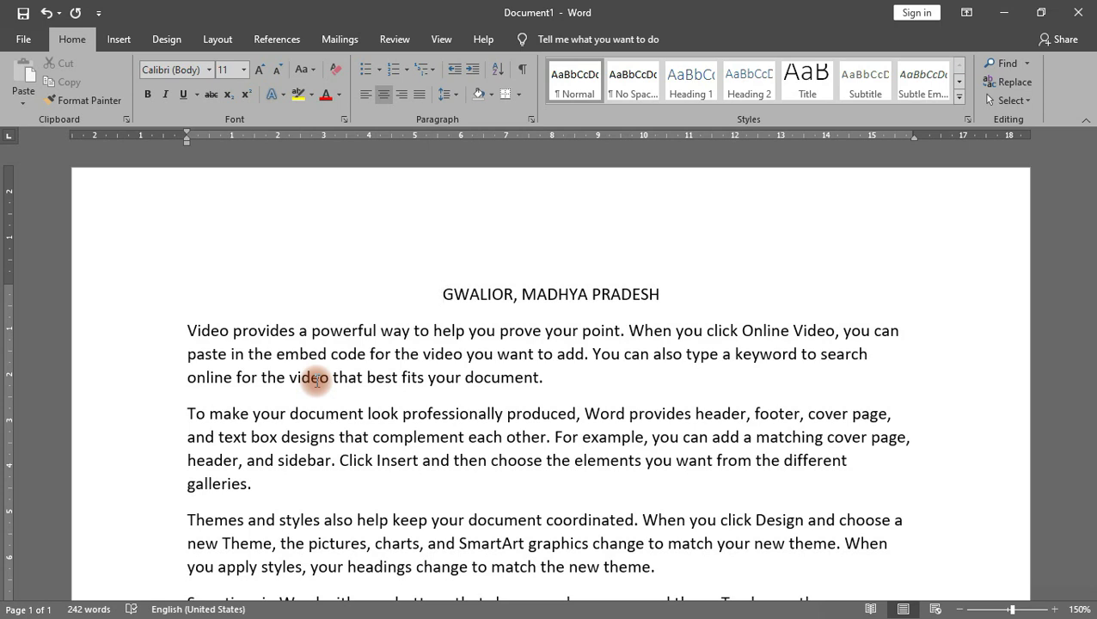
pyautogui.click(421, 100)
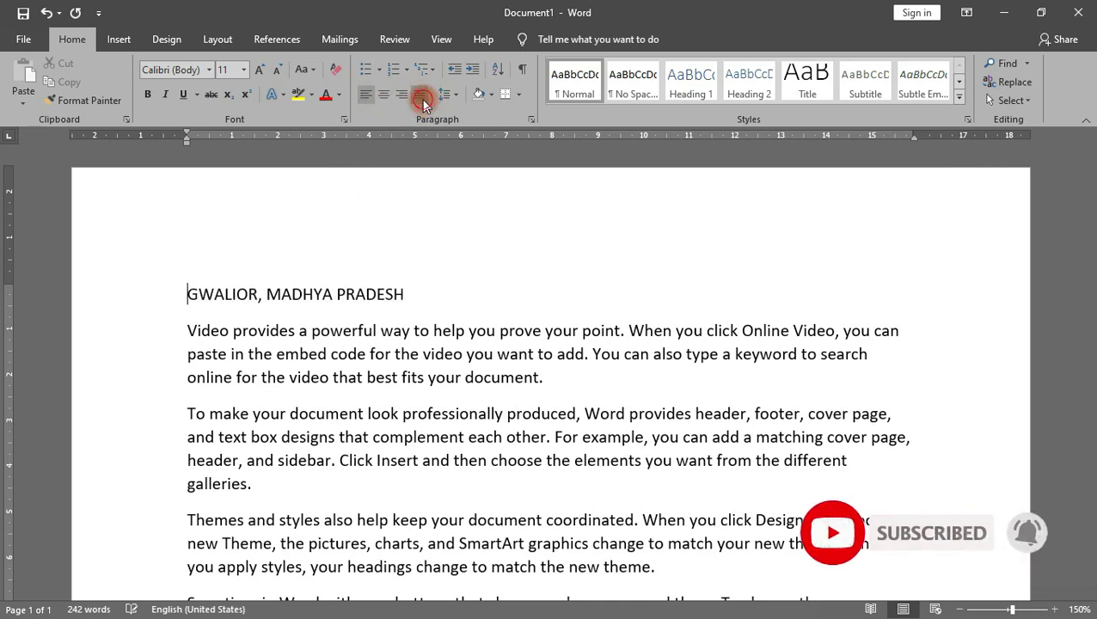
pyautogui.click(423, 293)
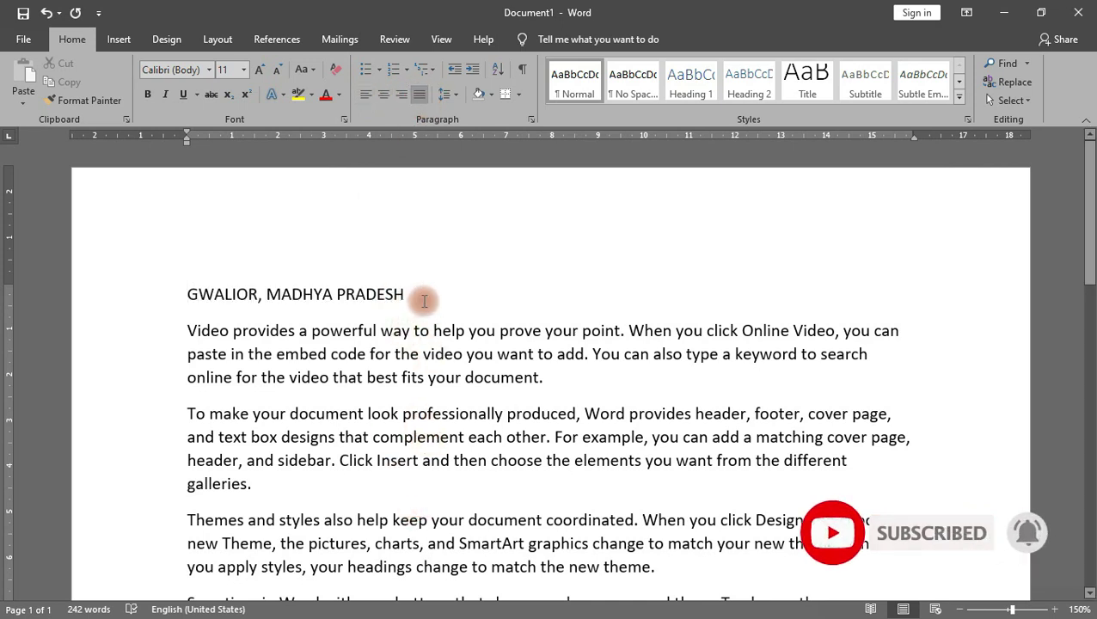
pyautogui.click(419, 96)
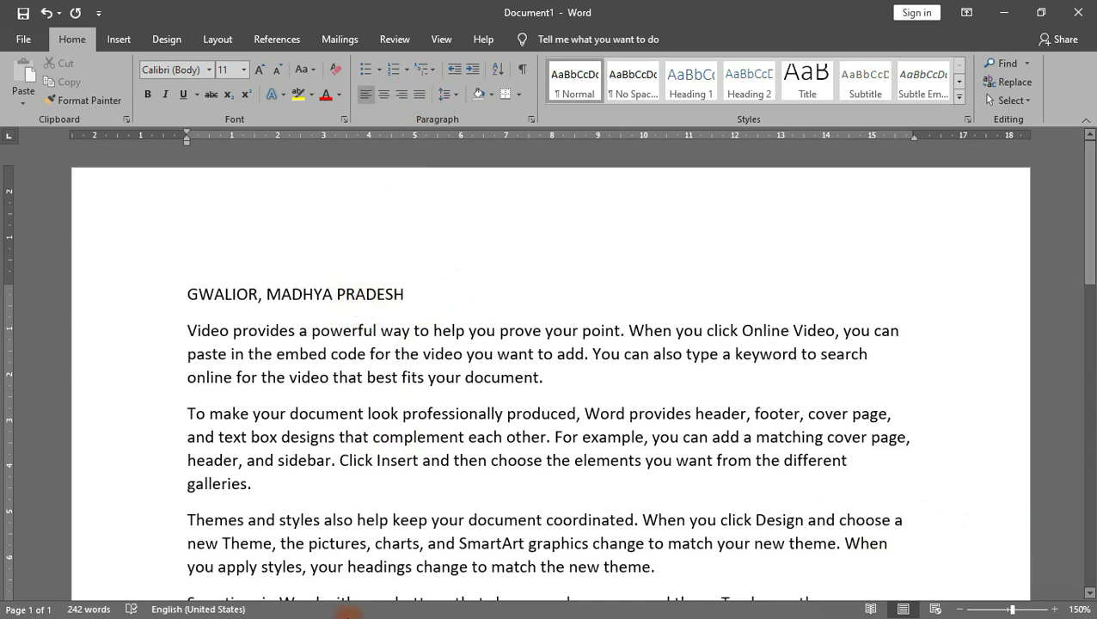
pyautogui.scroll(-1, 367, 374)
# Step: Join the second and the Themes and styles paragraphs onto the first paragraph
pyautogui.click(416, 93)
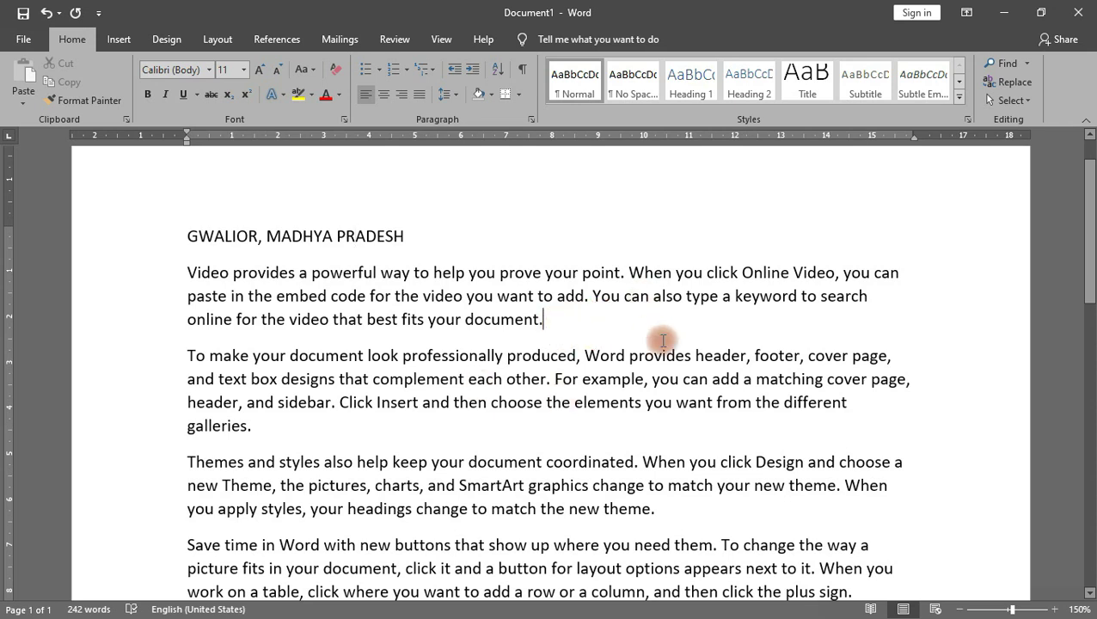
pyautogui.scroll(-1, 441, 300)
pyautogui.scroll(-1, 441, 300)
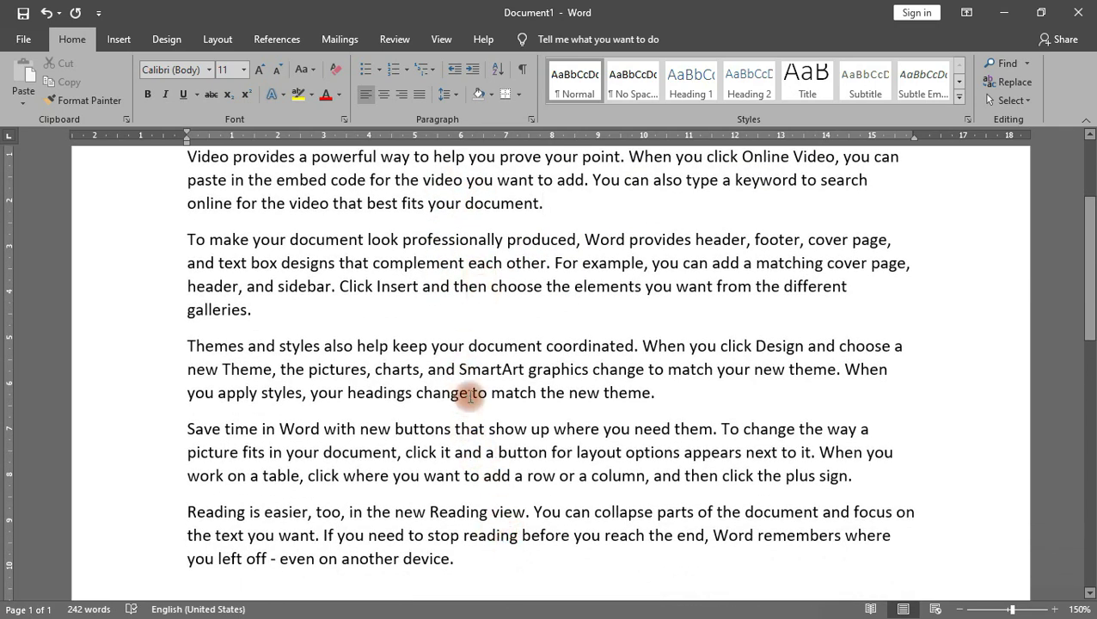
pyautogui.scroll(2, 467, 395)
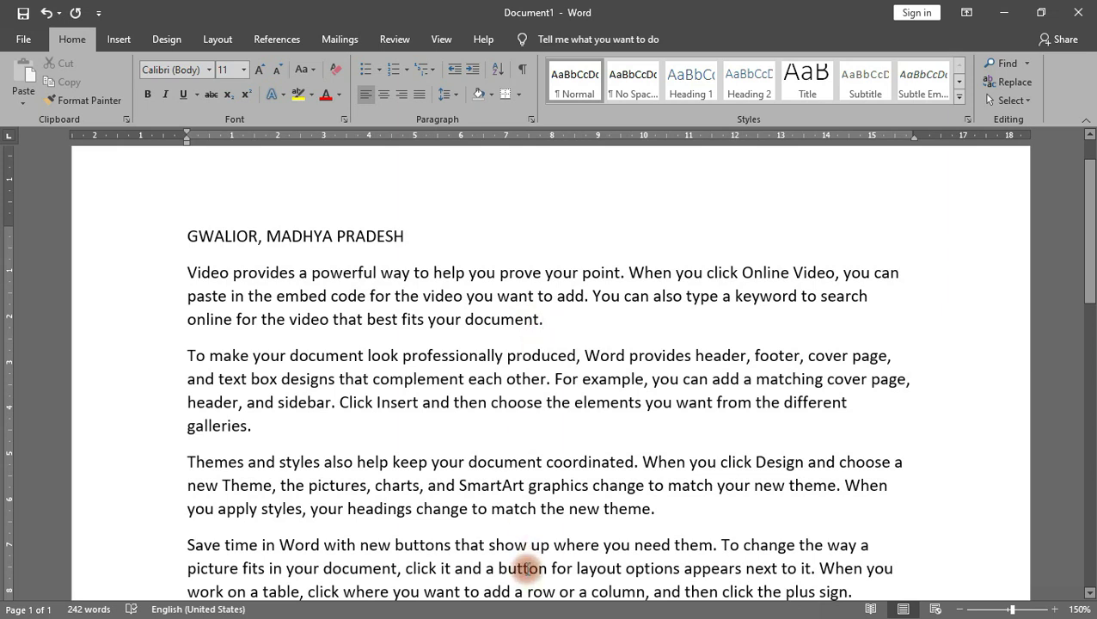
pyautogui.press('Delete')
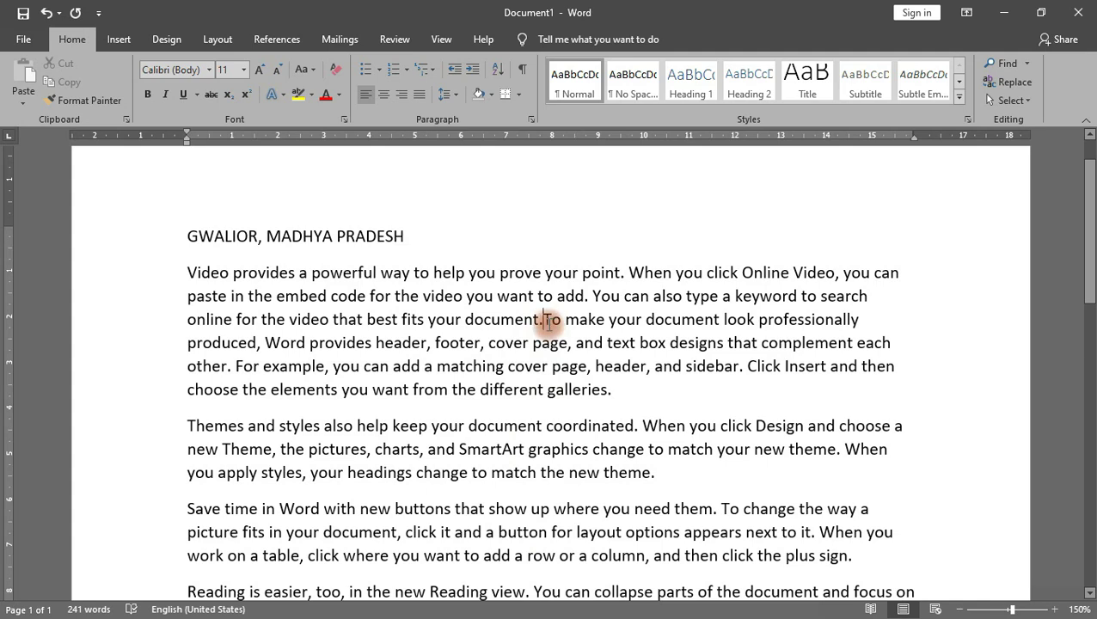
pyautogui.click(617, 389)
pyautogui.press('Delete')
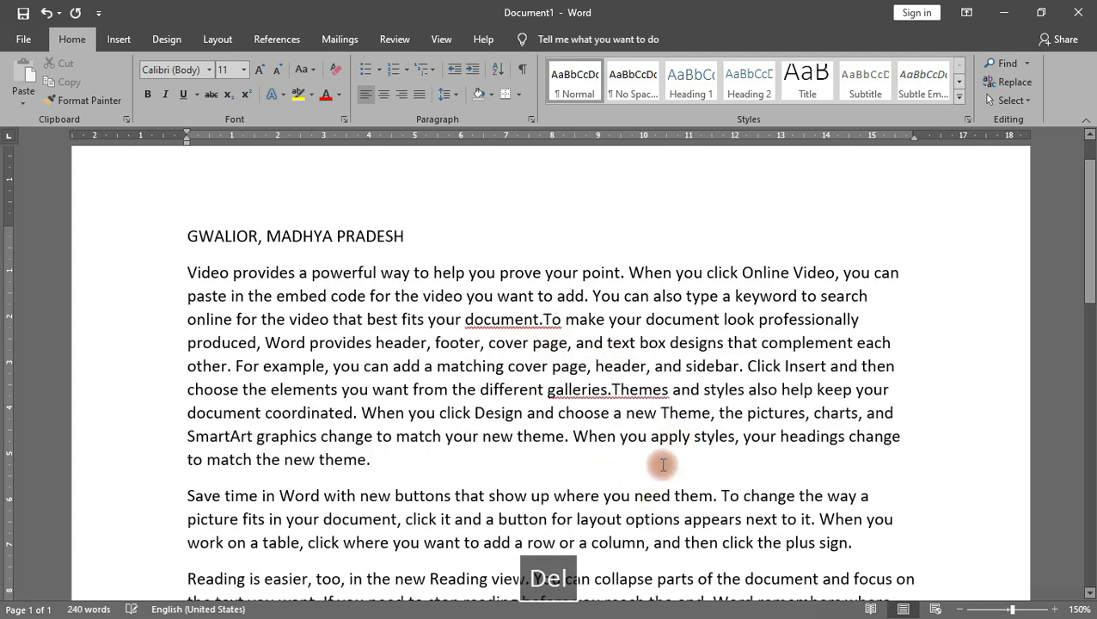
# Step: Join the Save time and Reading paragraphs on too, completing one continuous block
pyautogui.click(660, 464)
pyautogui.press('Delete')
pyautogui.click(429, 539)
pyautogui.press('Delete')
pyautogui.scroll(-2, 455, 447)
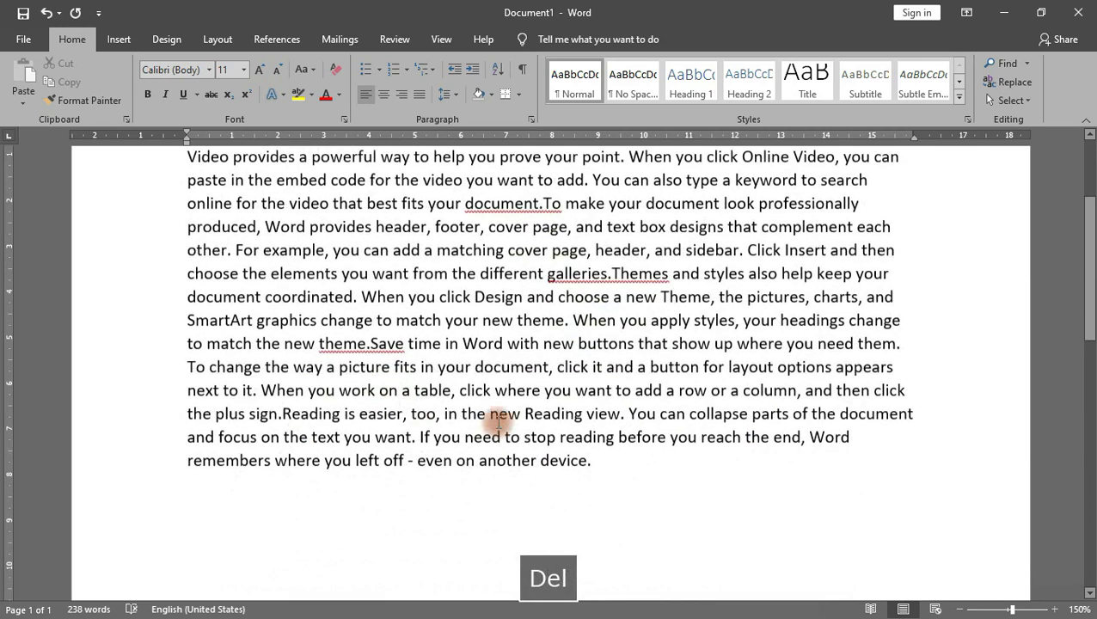
pyautogui.scroll(2, 430, 343)
pyautogui.moveTo(185, 272); pyautogui.dragTo(480, 342)
pyautogui.click(550, 437)
pyautogui.scroll(-3, 607, 443)
pyautogui.scroll(2, 607, 442)
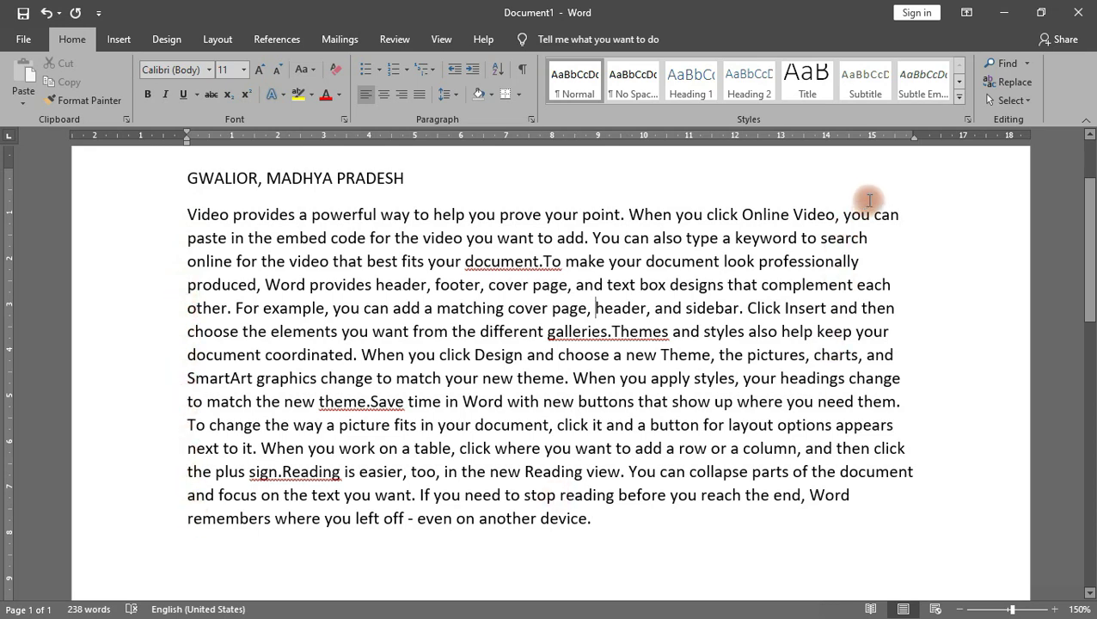
# Step: Toggle the merged paragraph between left and justified alignment, ending justified via Ctrl+J
pyautogui.click(501, 261)
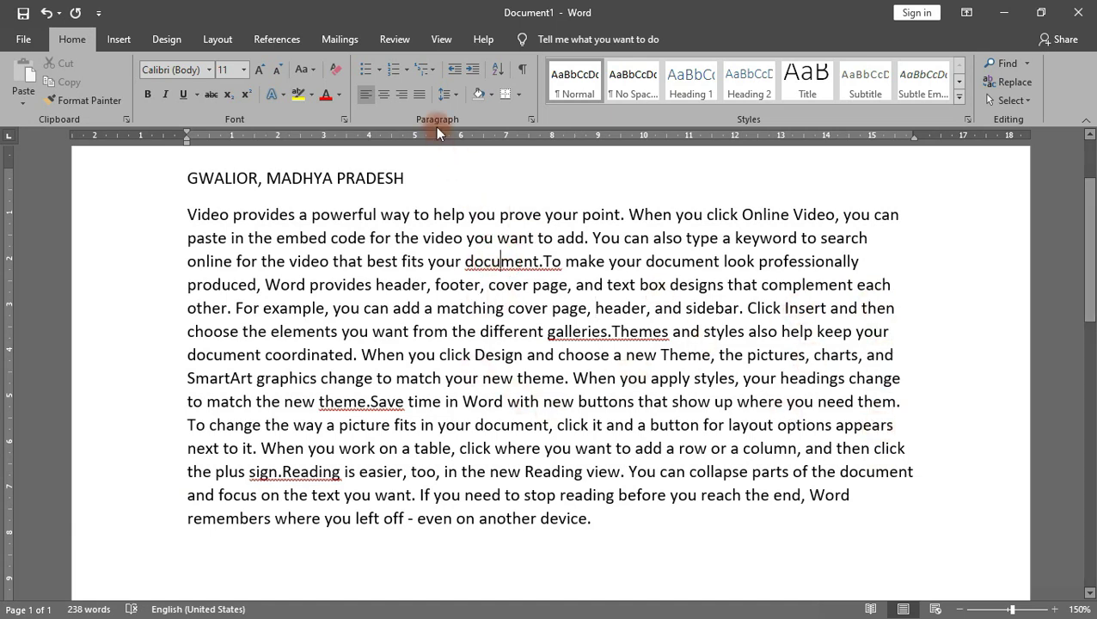
pyautogui.click(421, 96)
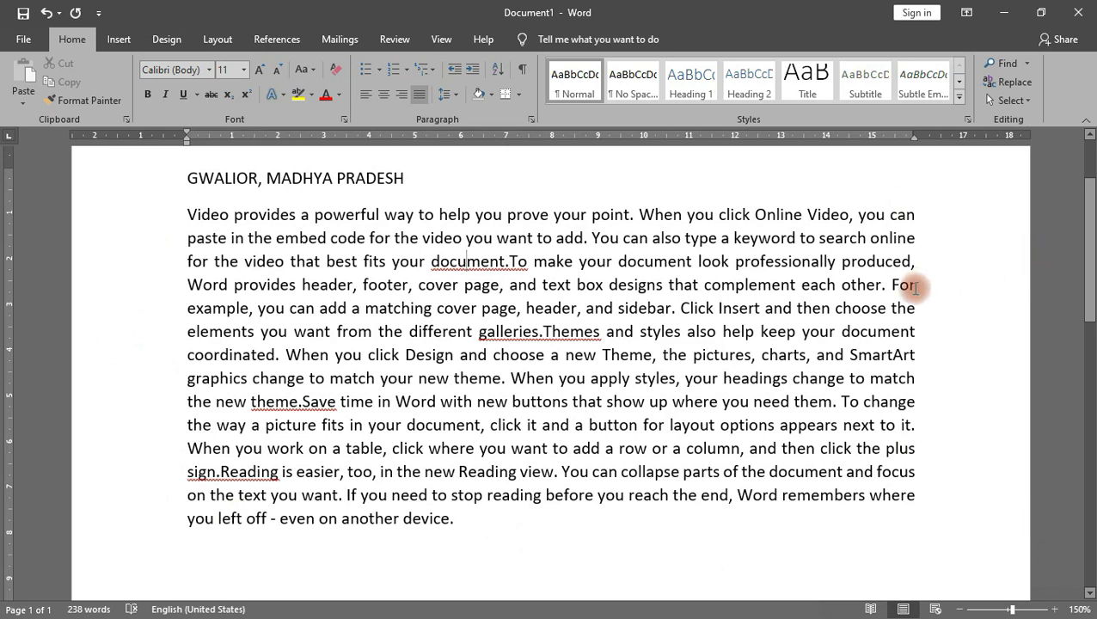
pyautogui.click(419, 95)
pyautogui.click(419, 97)
pyautogui.click(419, 96)
pyautogui.click(418, 96)
pyautogui.click(419, 97)
pyautogui.click(419, 96)
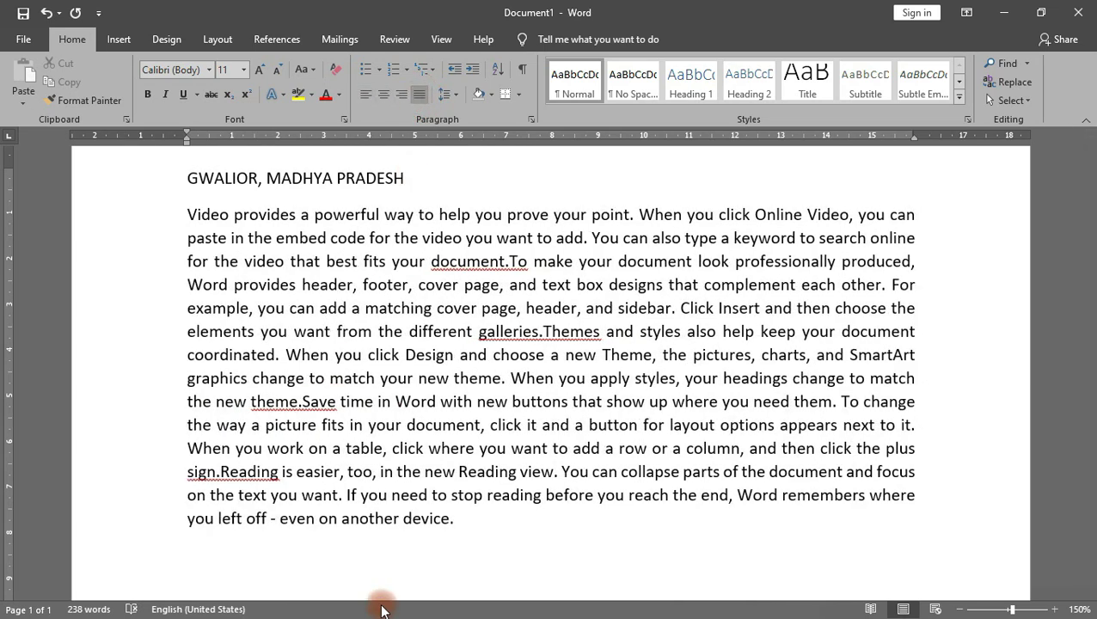
pyautogui.hotkey('ctrl', 'j')
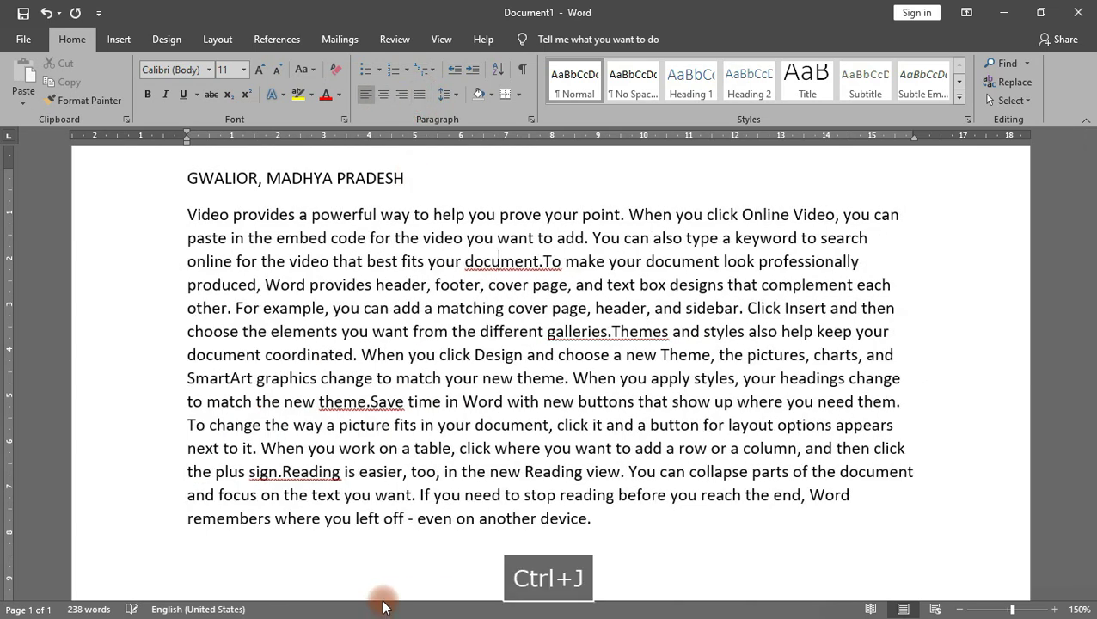
pyautogui.hotkey('ctrl', 'j')
pyautogui.hotkey('ctrl', 'j')
pyautogui.hotkey('ctrl', 'j')
pyautogui.hotkey('ctrl', 'j')
pyautogui.hotkey('ctrl', 'j')
pyautogui.hotkey('ctrl', 'j')
pyautogui.hotkey('ctrl', 'j')
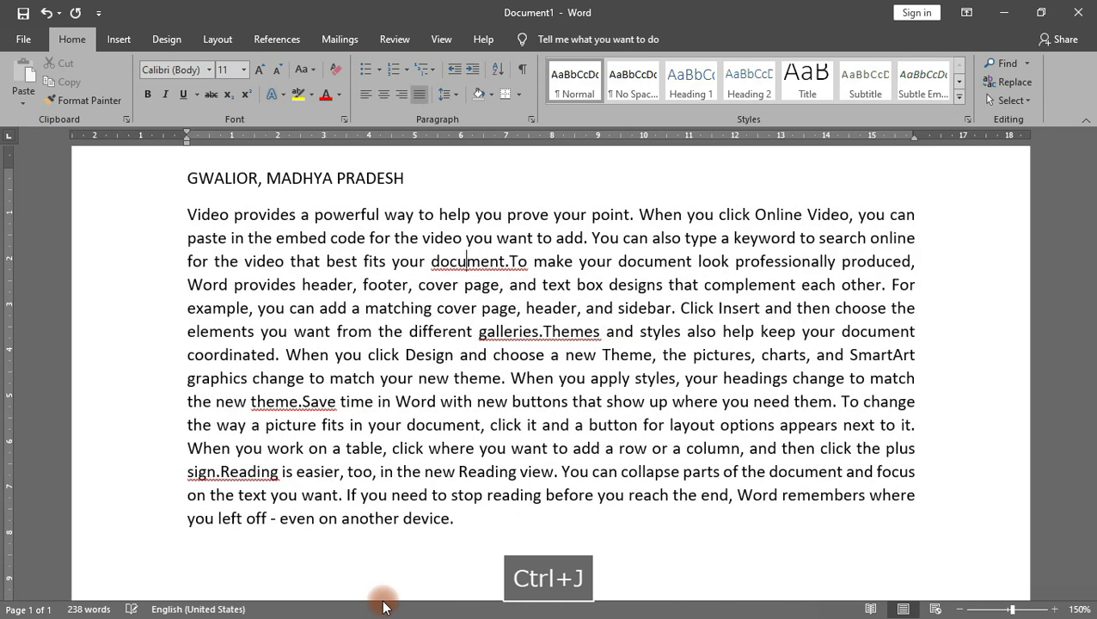
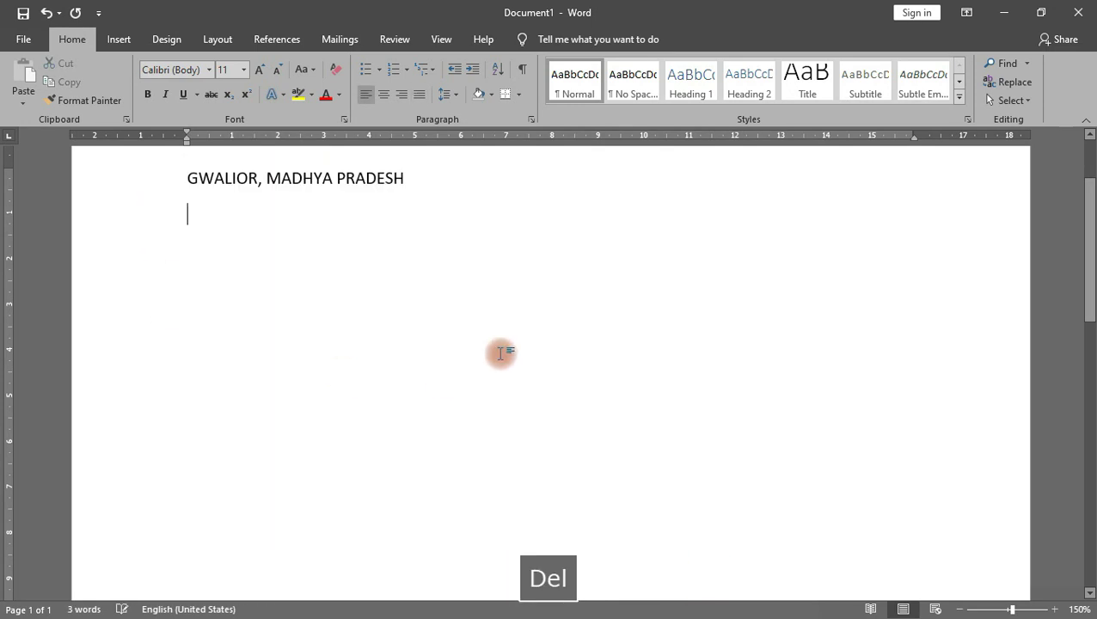
# Step: Generate five sample paragraphs (242 words) with =RAND() beneath the GWALIOR, MADHYA PRADESH heading
pyautogui.write('=RAND()')
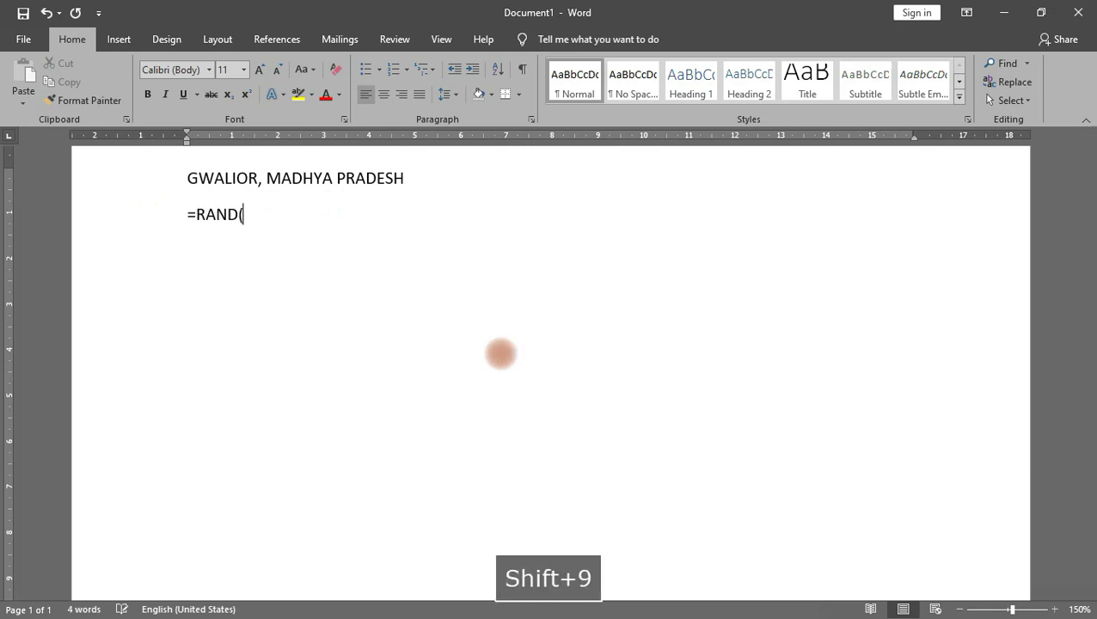
pyautogui.press('Return')
pyautogui.scroll(2, 494, 309)
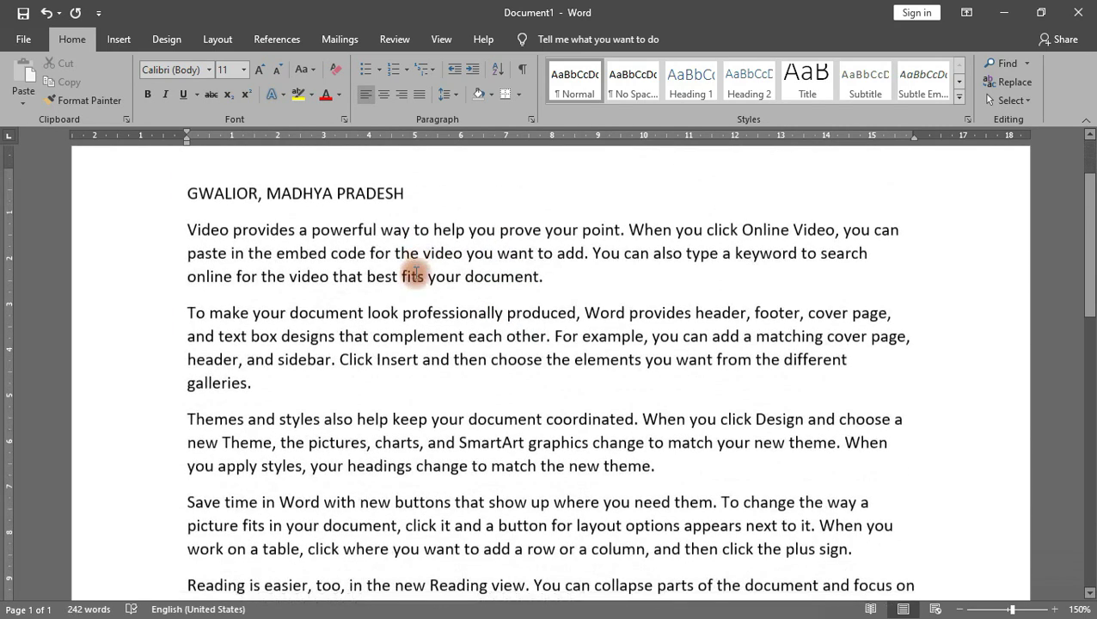
pyautogui.moveTo(189, 218); pyautogui.dragTo(483, 365)
pyautogui.scroll(3, 484, 364)
pyautogui.click(439, 335)
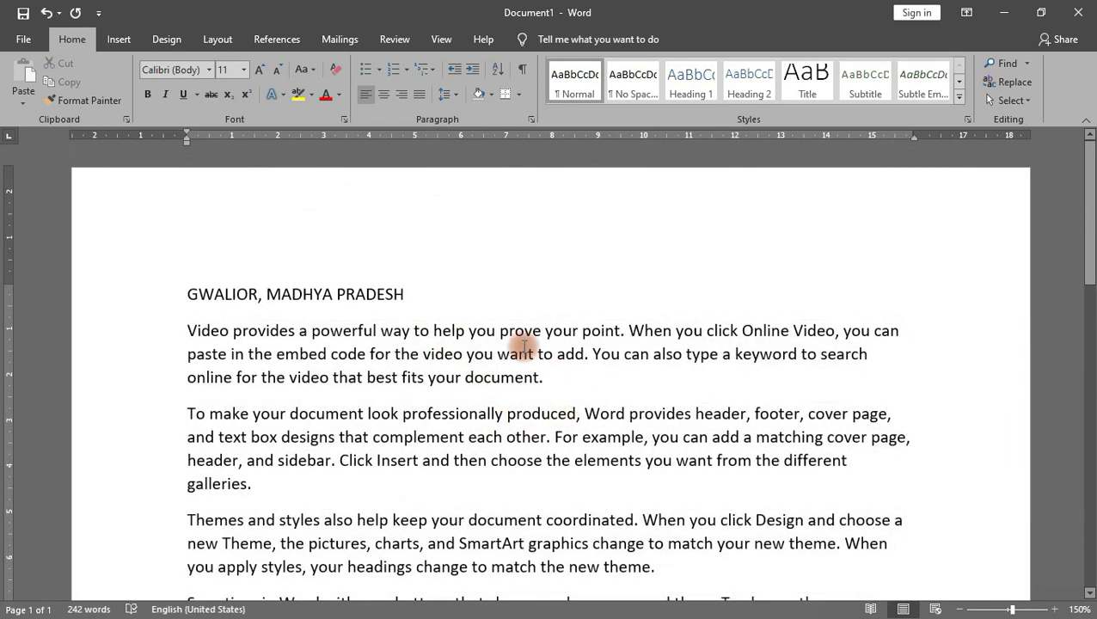
# Step: Undo the single-paragraph justify, then justify all sample paragraphs from 'Video' onward with Ctrl+J
pyautogui.hotkey('ctrl', 'j')
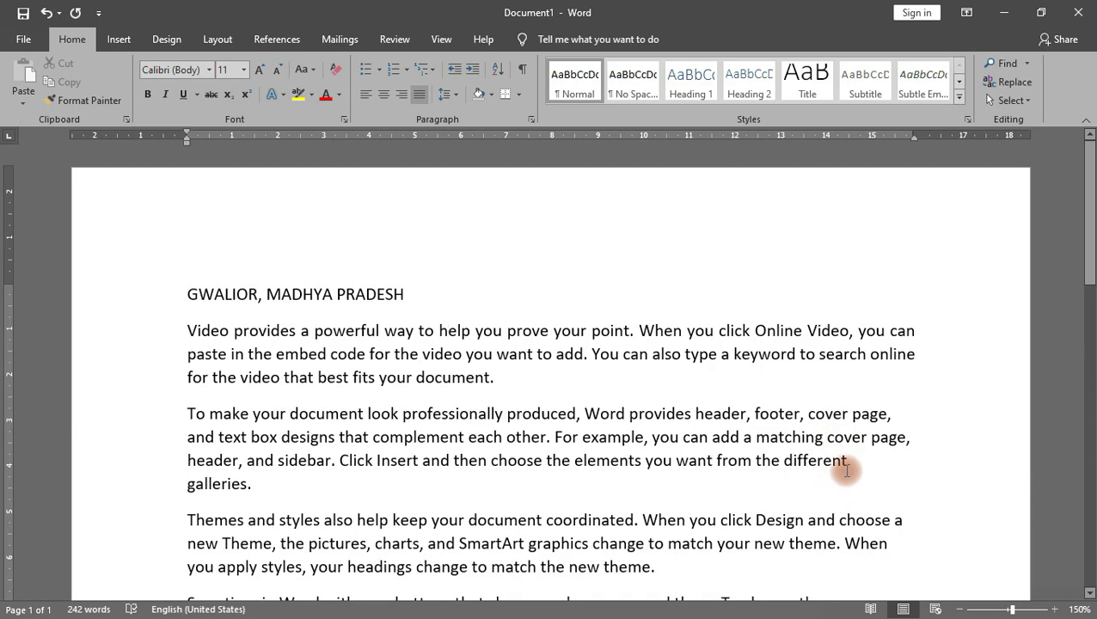
pyautogui.hotkey('ctrl', 'z')
pyautogui.moveTo(186, 330); pyautogui.dragTo(460, 475)
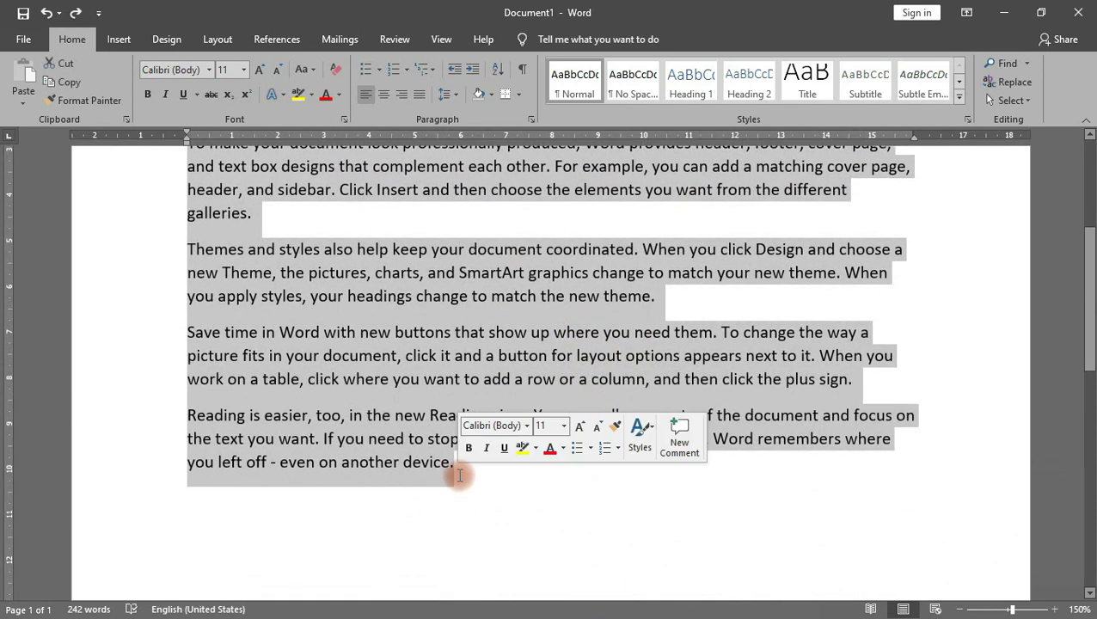
pyautogui.scroll(3, 503, 459)
pyautogui.hotkey('ctrl', 'j')
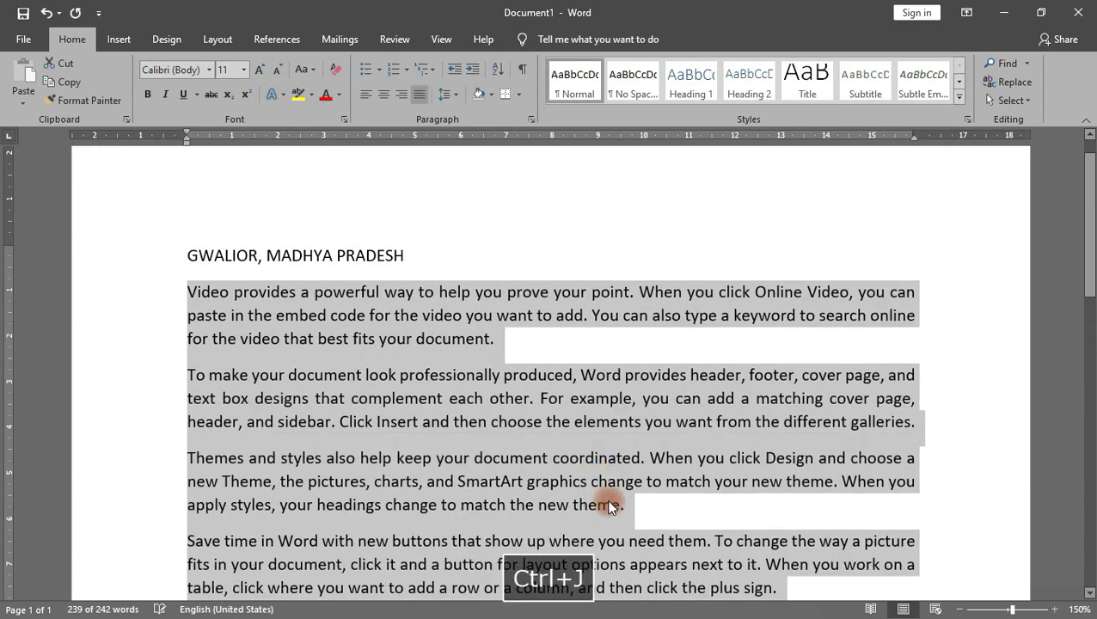
pyautogui.scroll(-1, 930, 365)
pyautogui.click(898, 322)
# Step: Review the justified text and select the whole document, heading included
pyautogui.scroll(-3, 912, 244)
pyautogui.scroll(5, 913, 243)
pyautogui.scroll(-3, 580, 326)
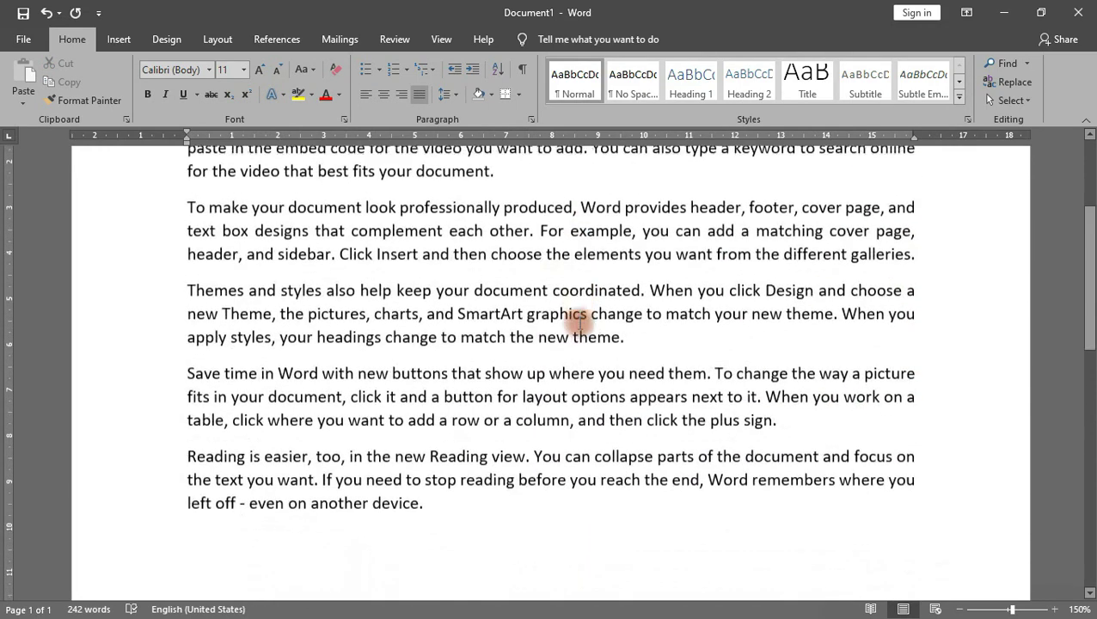
pyautogui.scroll(3, 404, 412)
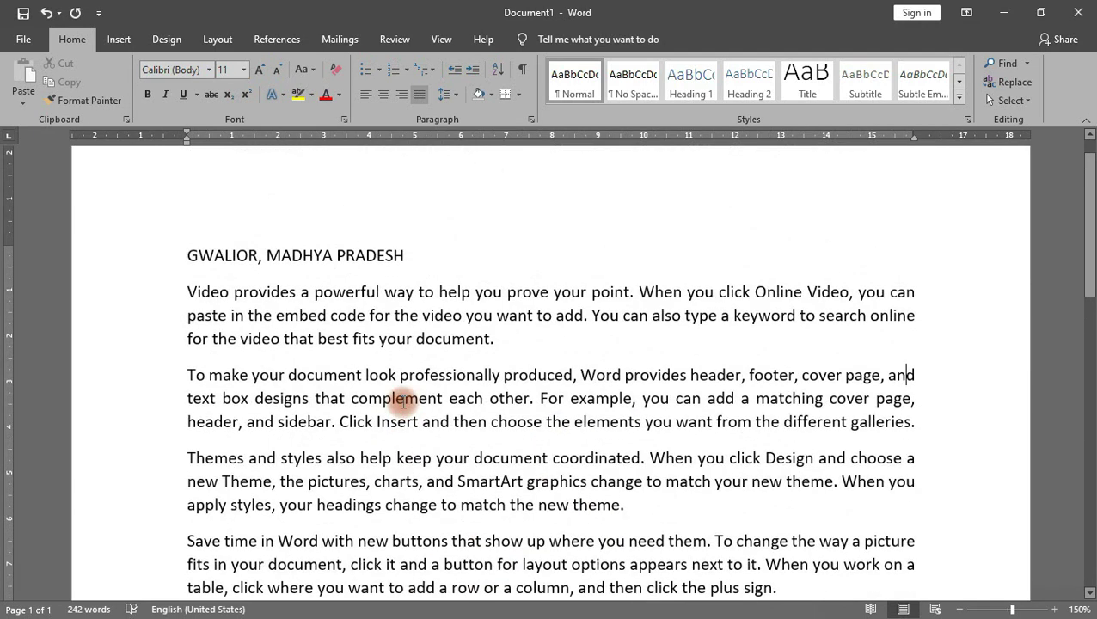
pyautogui.scroll(-3, 367, 516)
pyautogui.moveTo(484, 505); pyautogui.dragTo(149, 135)
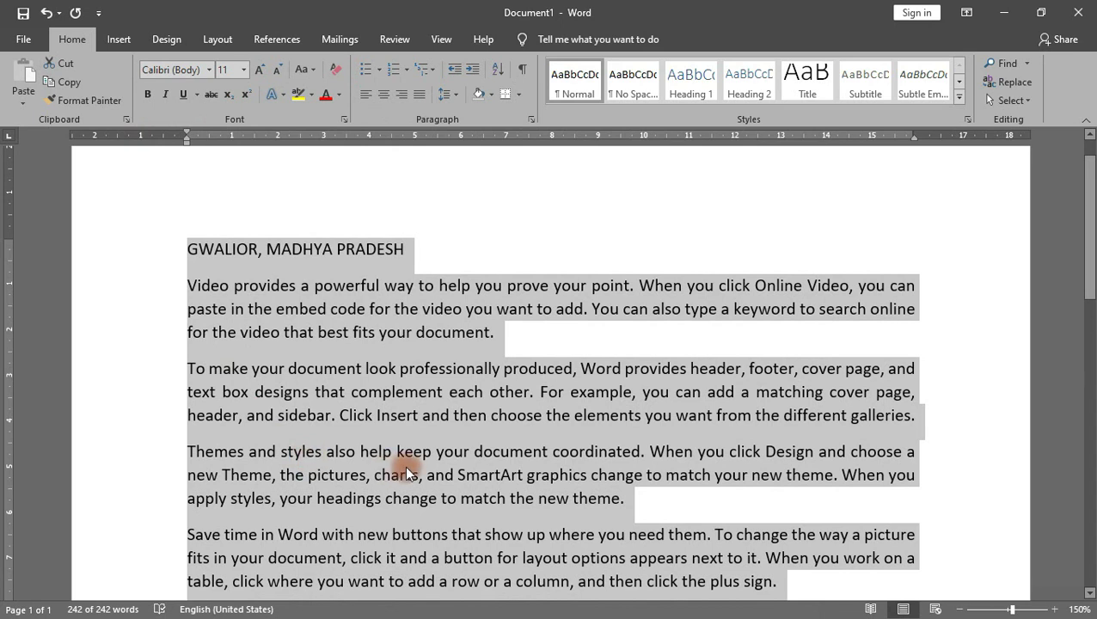
# Step: Delete all selected text, leaving the document empty at 0 words
pyautogui.press('Delete')
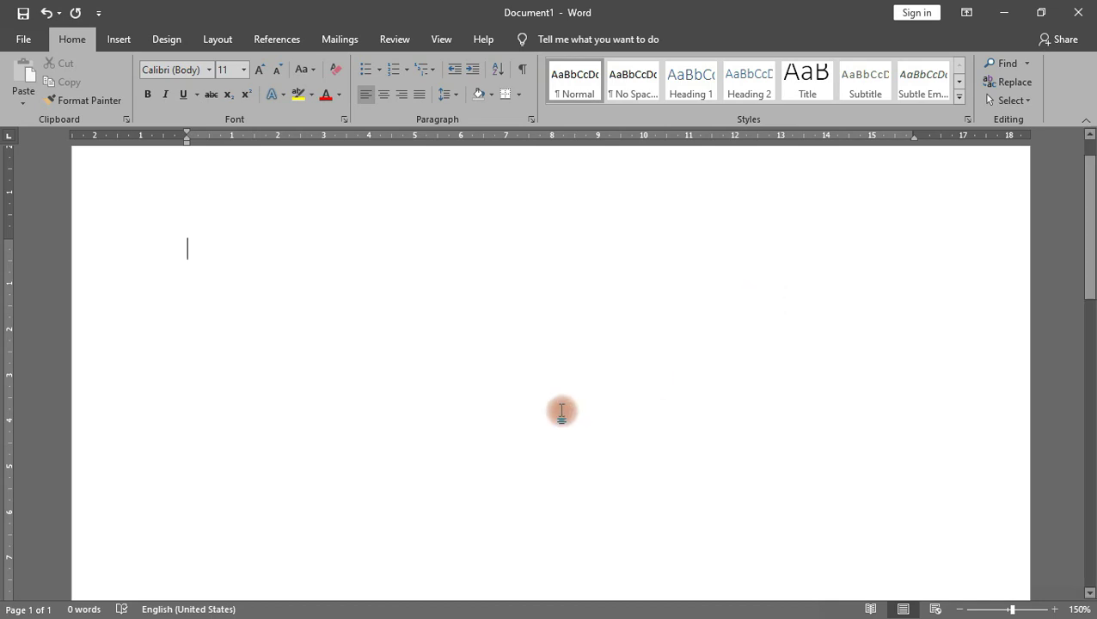
pyautogui.scroll(1, 561, 410)
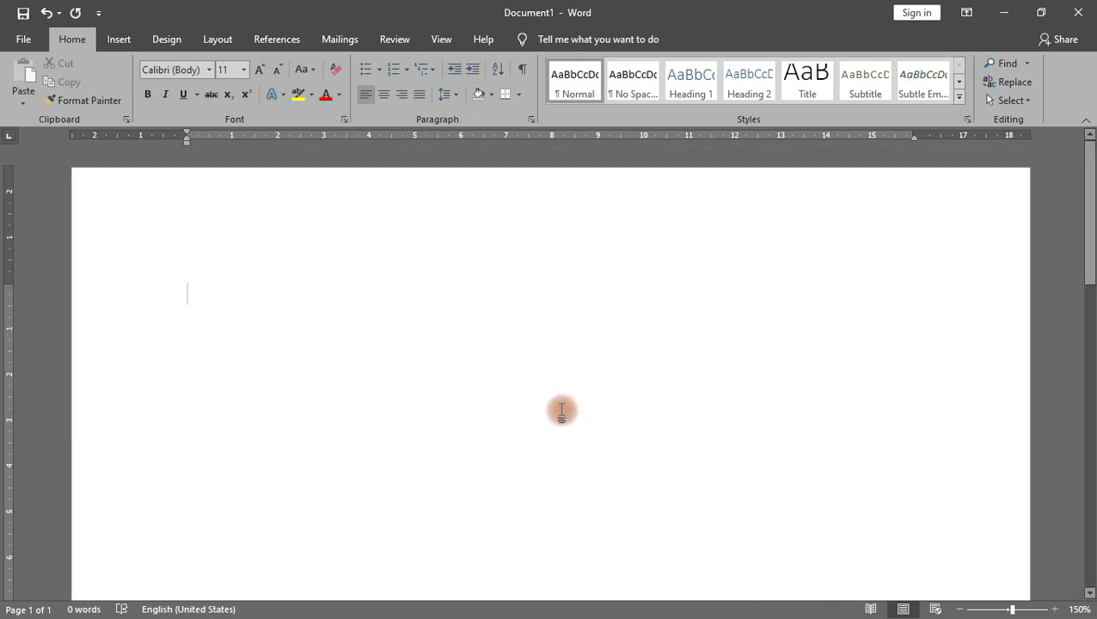